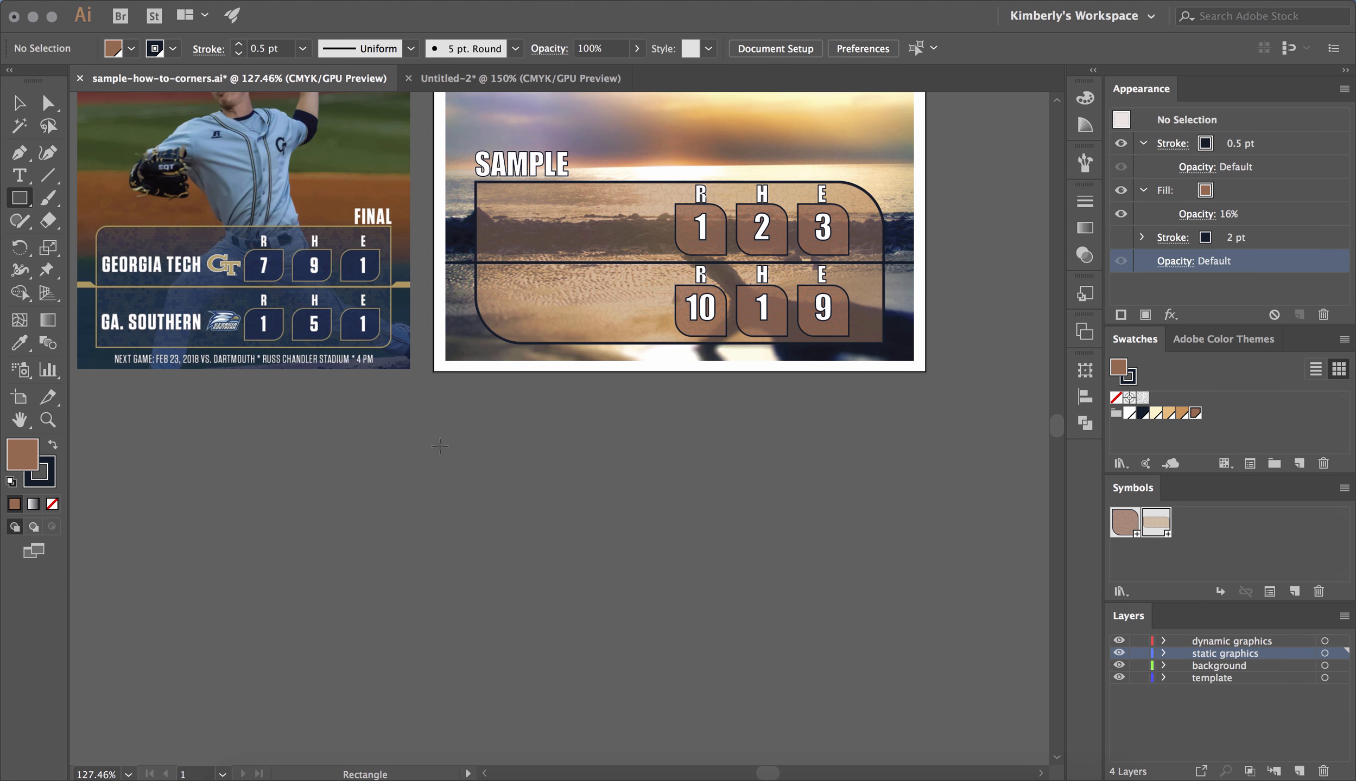
# - Draw a wide rectangle in the empty area below the sample scoreboard artboard
pyautogui.moveTo(440, 446)
pyautogui.mouseDown()
pyautogui.moveTo(908, 630)
pyautogui.moveTo(856, 641)
pyautogui.mouseUp()
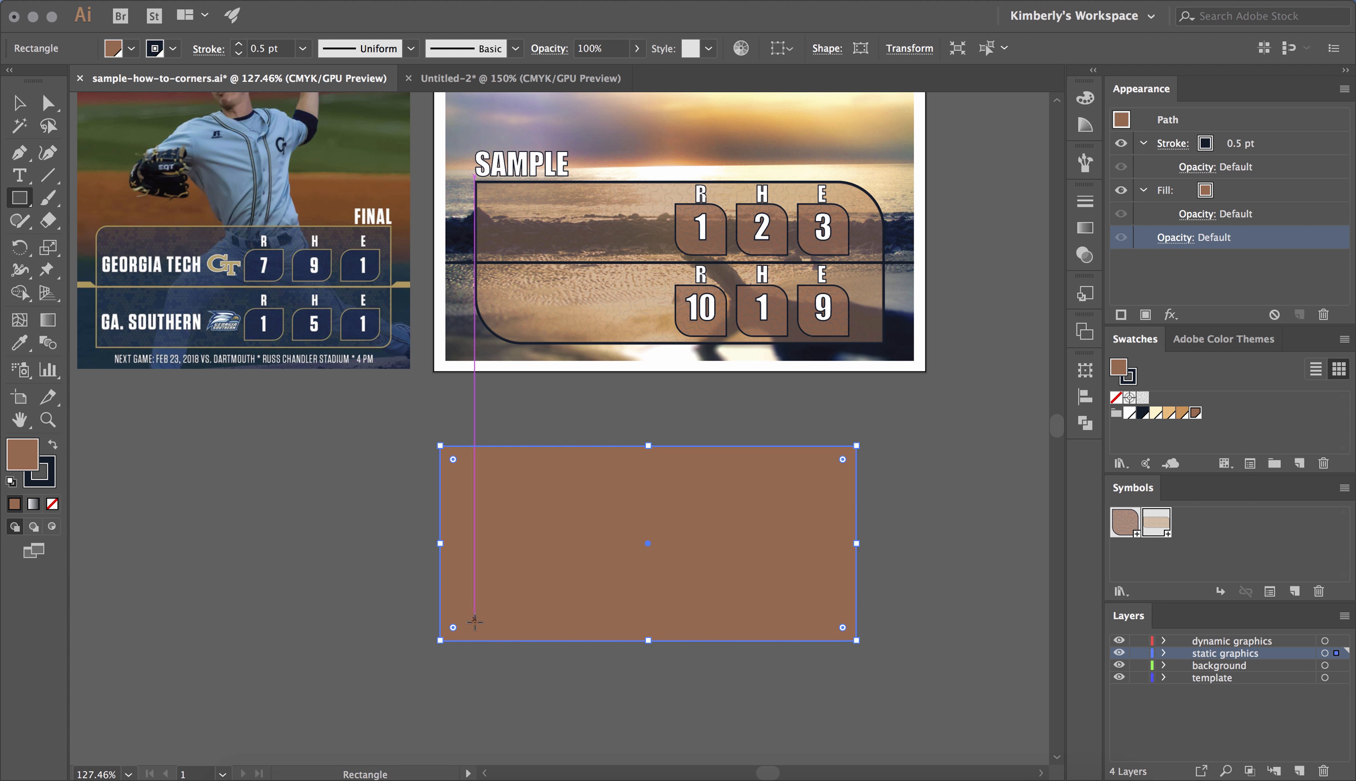
pyautogui.press('v')
pyautogui.moveTo(452, 460); pyautogui.dragTo(496, 502)
pyautogui.press('super+z')
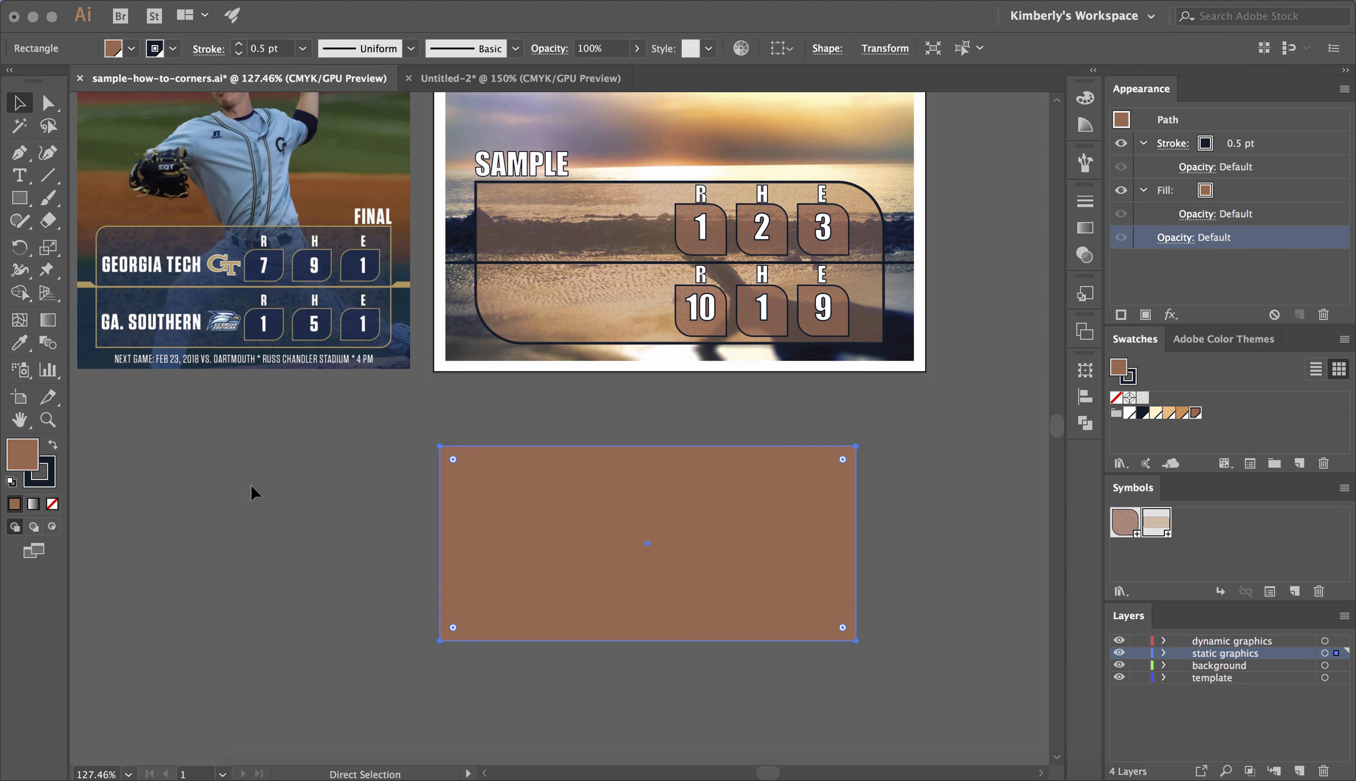
pyautogui.click(294, 483)
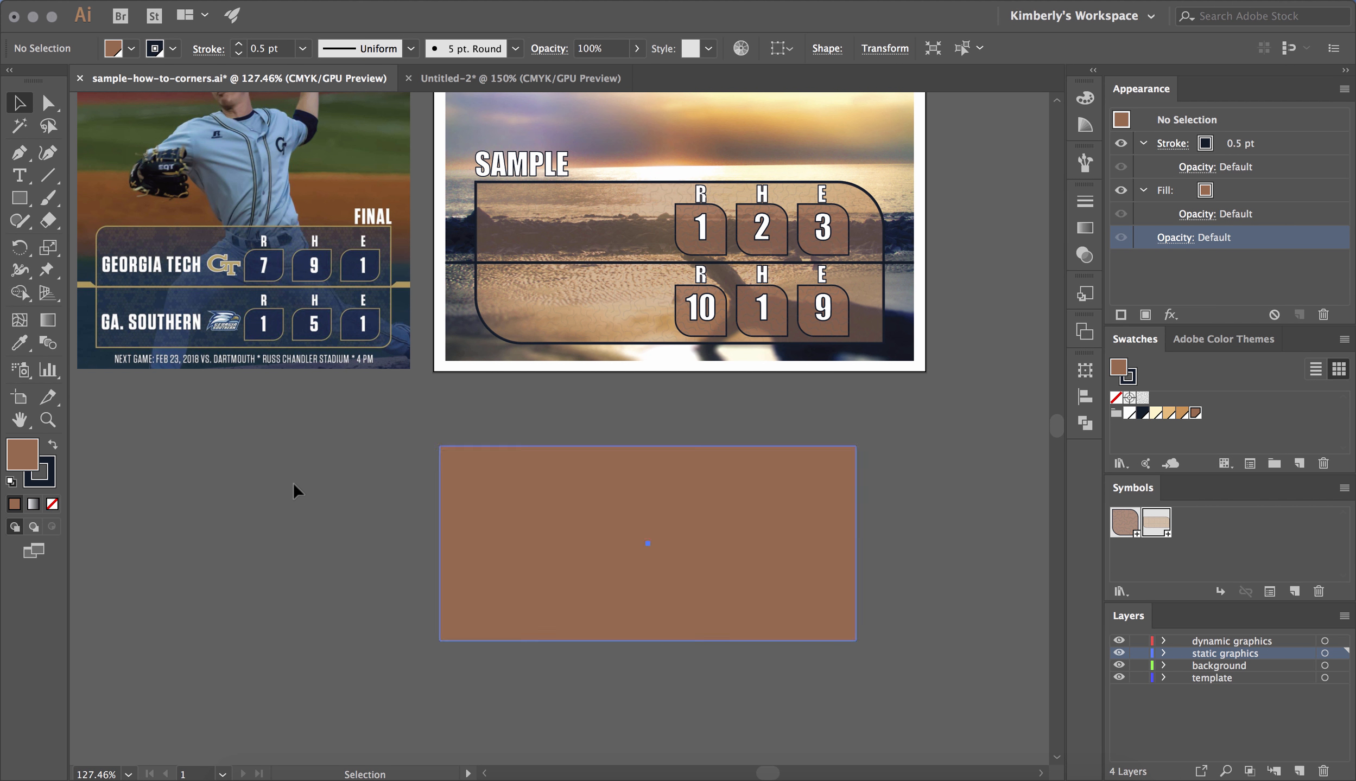
# - Round only the rectangle's upper-left and lower-right corners, and shift the shape slightly up and to the right
pyautogui.click(460, 467)
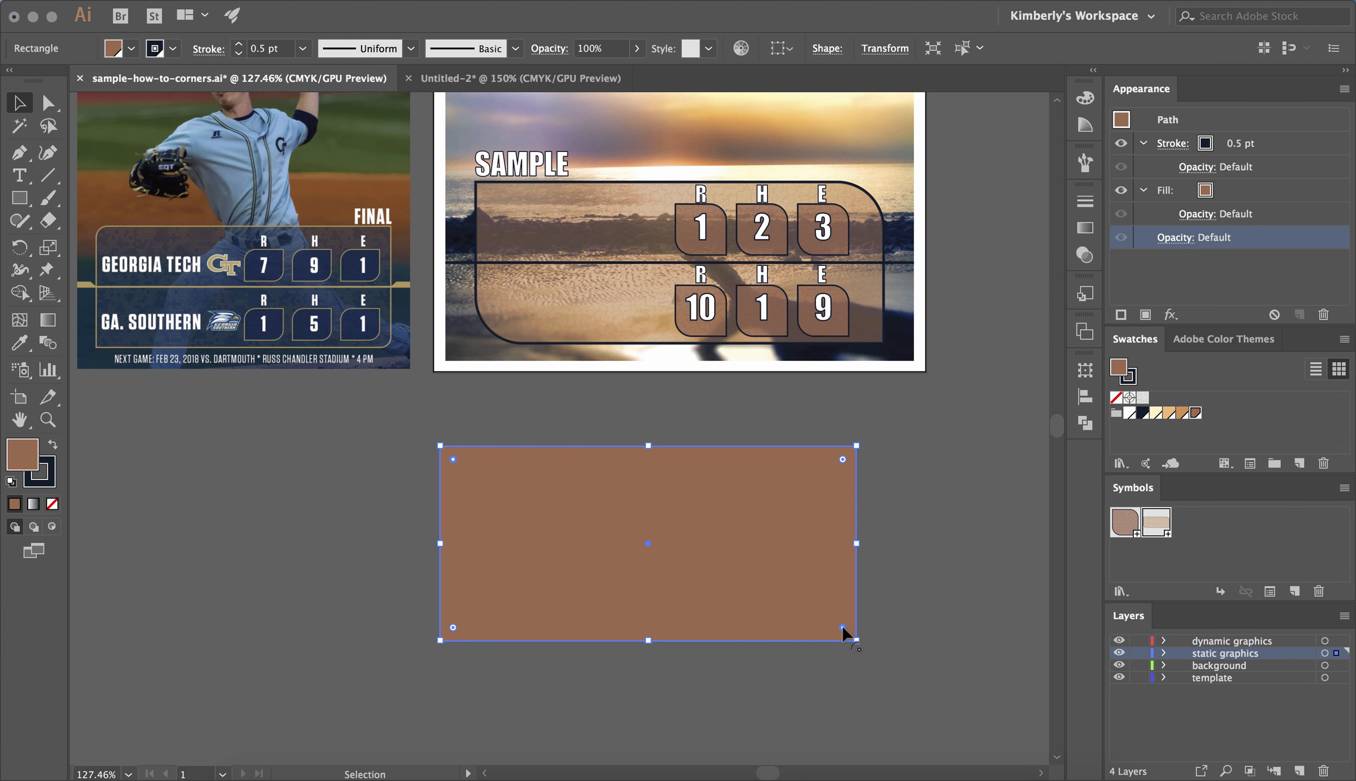
pyautogui.moveTo(842, 628); pyautogui.dragTo(792, 574)
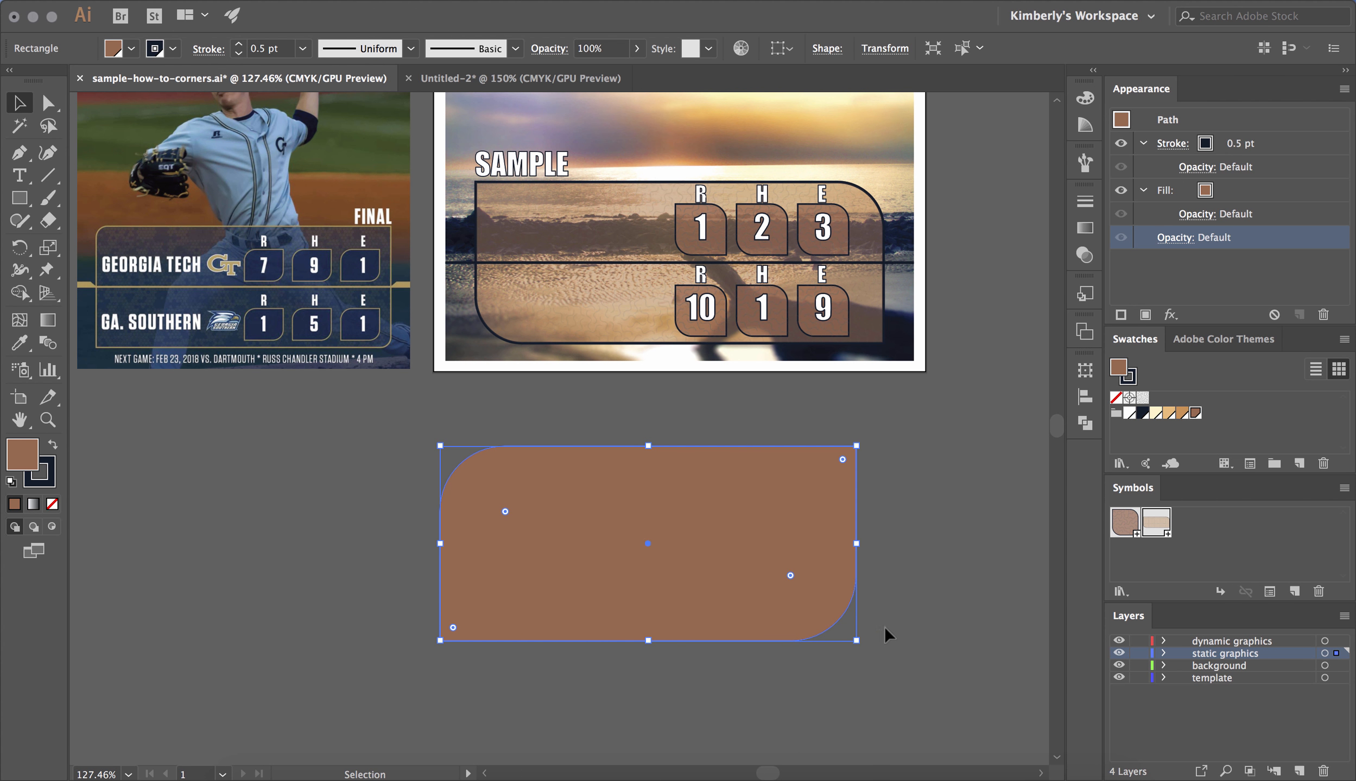
pyautogui.click(900, 522)
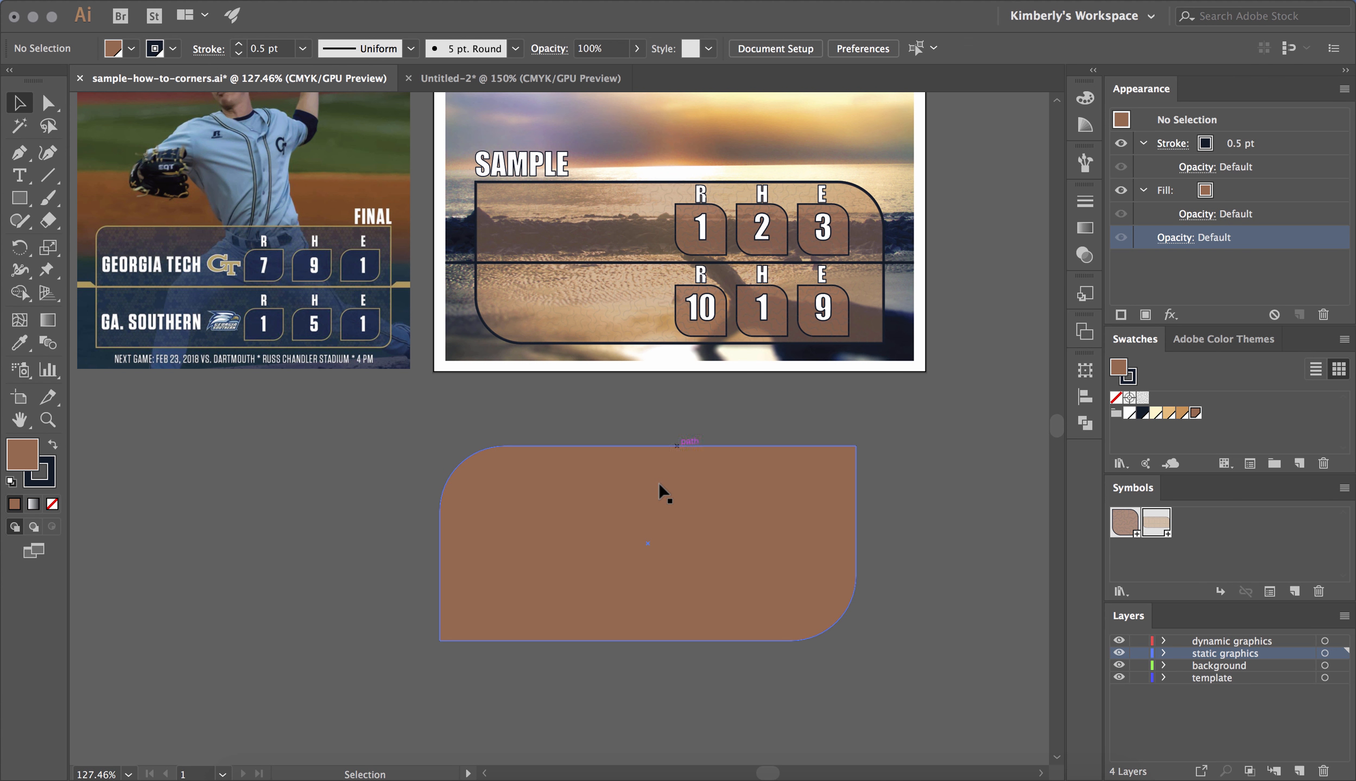
pyautogui.moveTo(658, 483); pyautogui.dragTo(708, 458)
# - Examine up close the texture overlay on the finished Georgia Tech scoreboard panel and compare it with the sample scoreboard
pyautogui.press('z')
pyautogui.moveTo(117, 220); pyautogui.dragTo(646, 472)
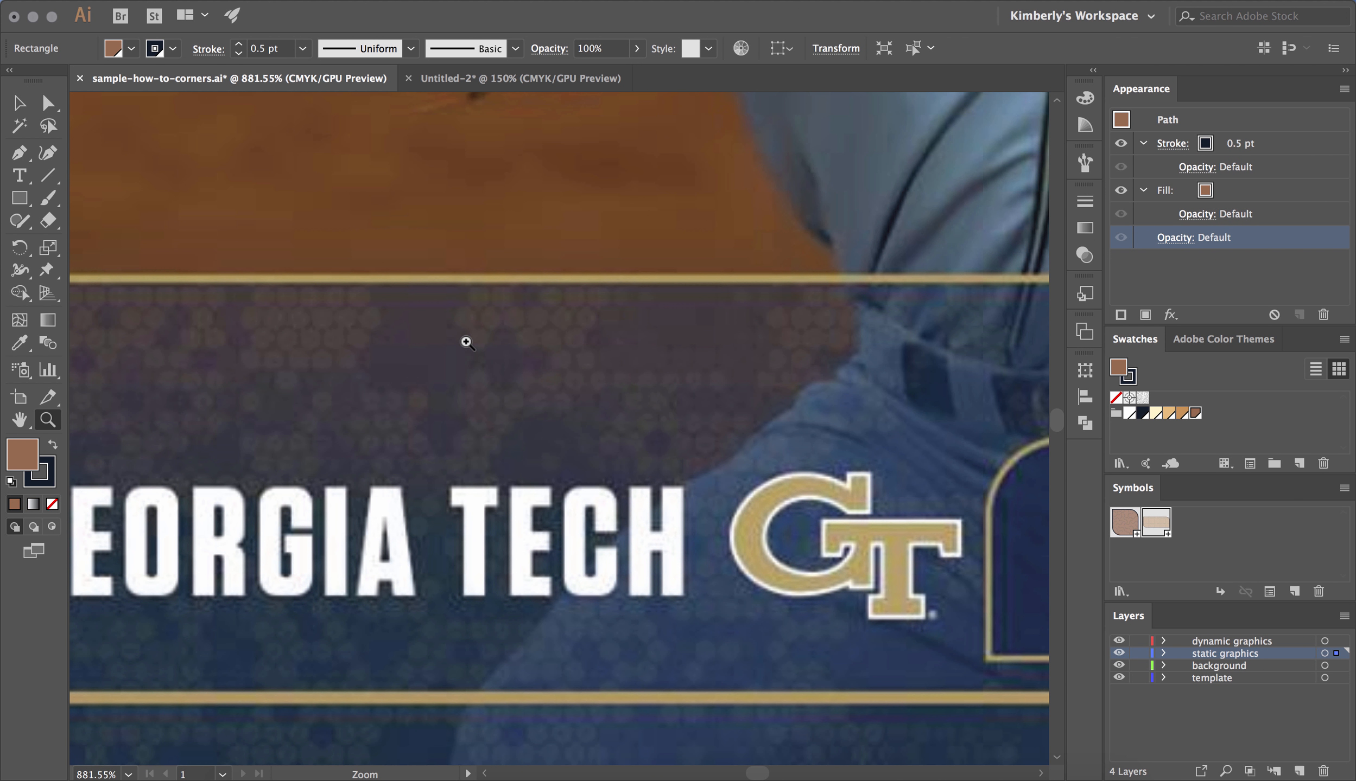
pyautogui.press('super+minus')
pyautogui.press('super+minus')
pyautogui.press('super+minus')
pyautogui.press('super+minus')
pyautogui.press('super+minus')
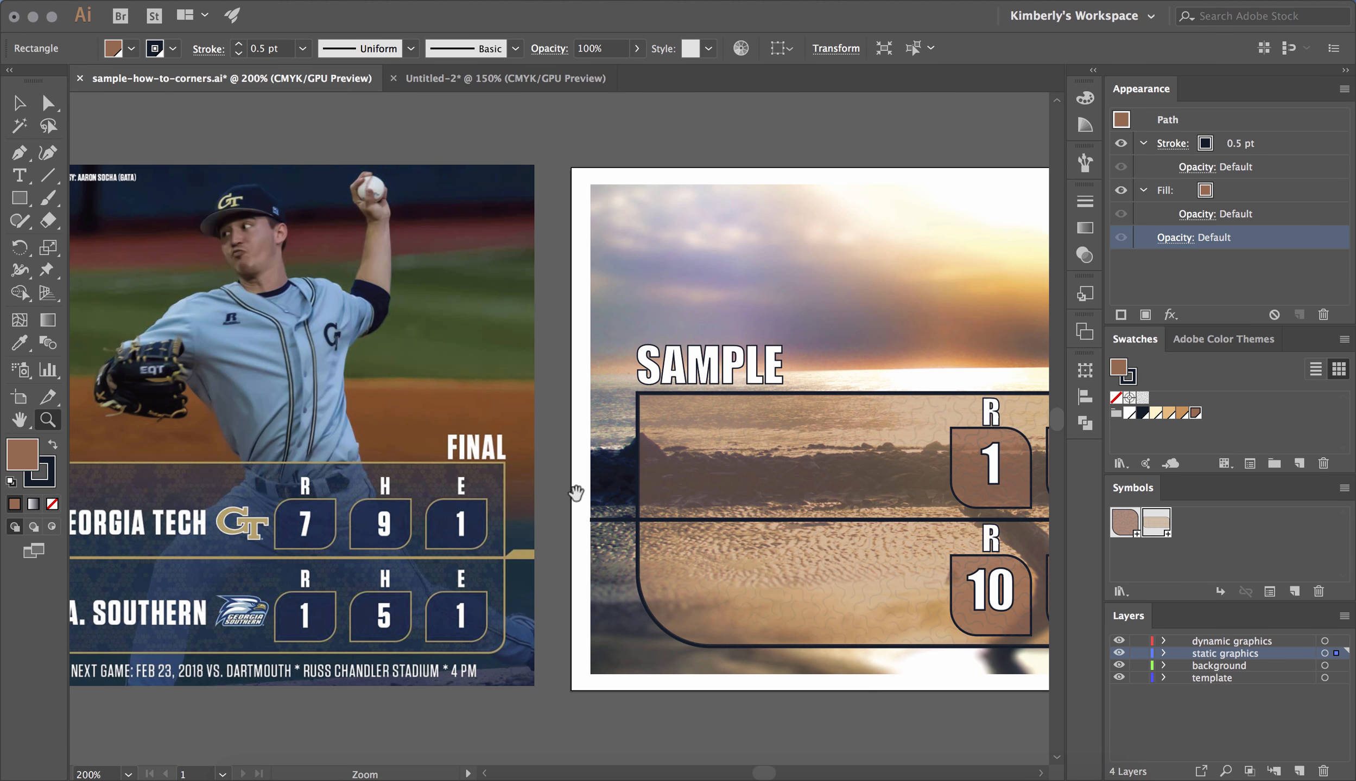
pyautogui.moveTo(582, 497); pyautogui.dragTo(531, 332)
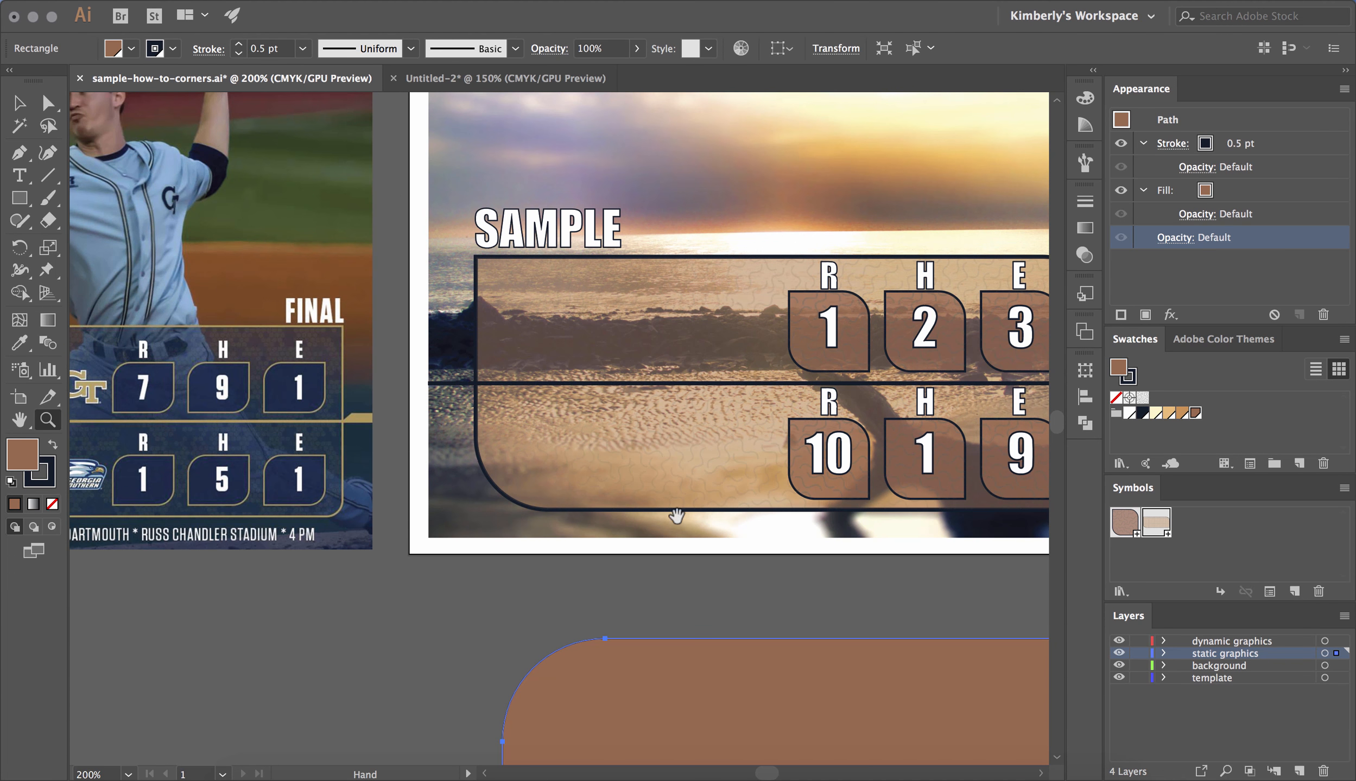
pyautogui.moveTo(677, 515); pyautogui.dragTo(438, 372)
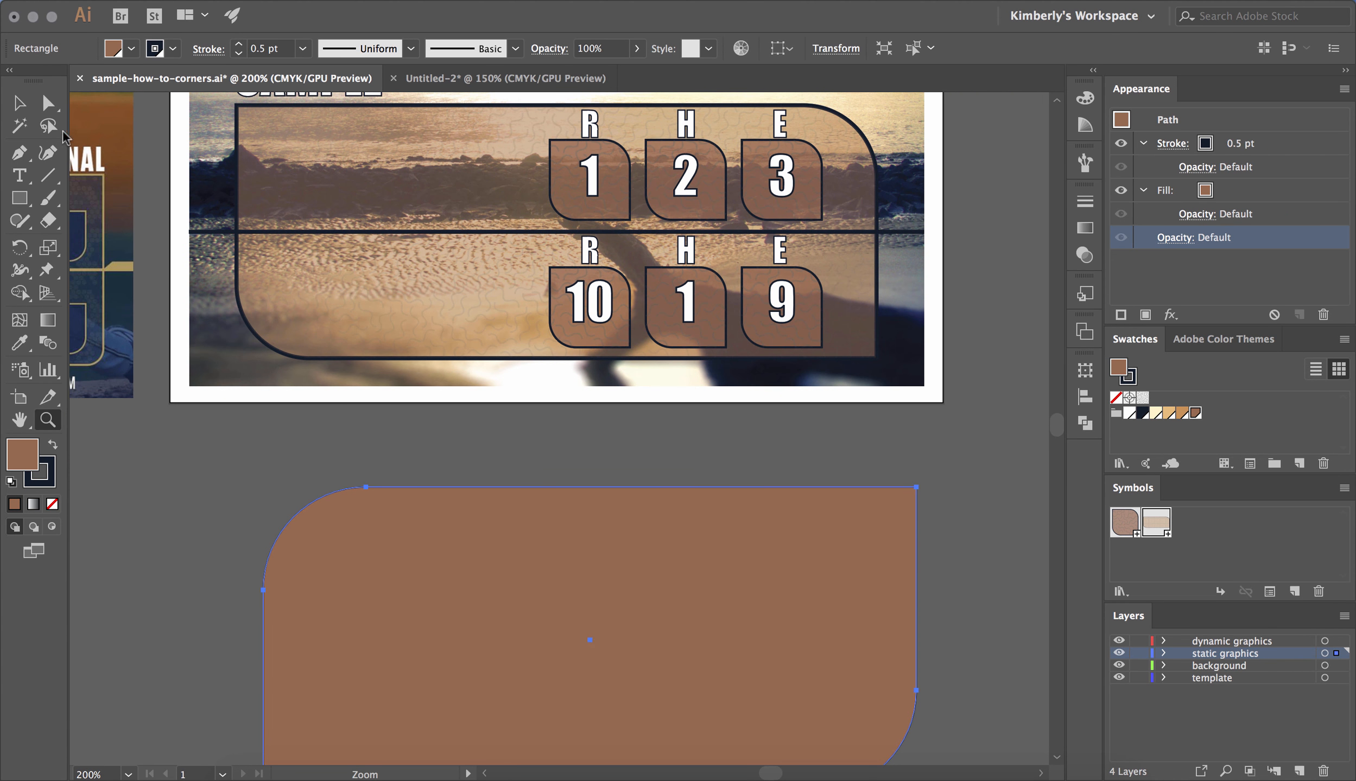
# - Move the rounded rectangle straight up, closer to the lower edge of the sample artboard
pyautogui.click(19, 103)
pyautogui.click(957, 486)
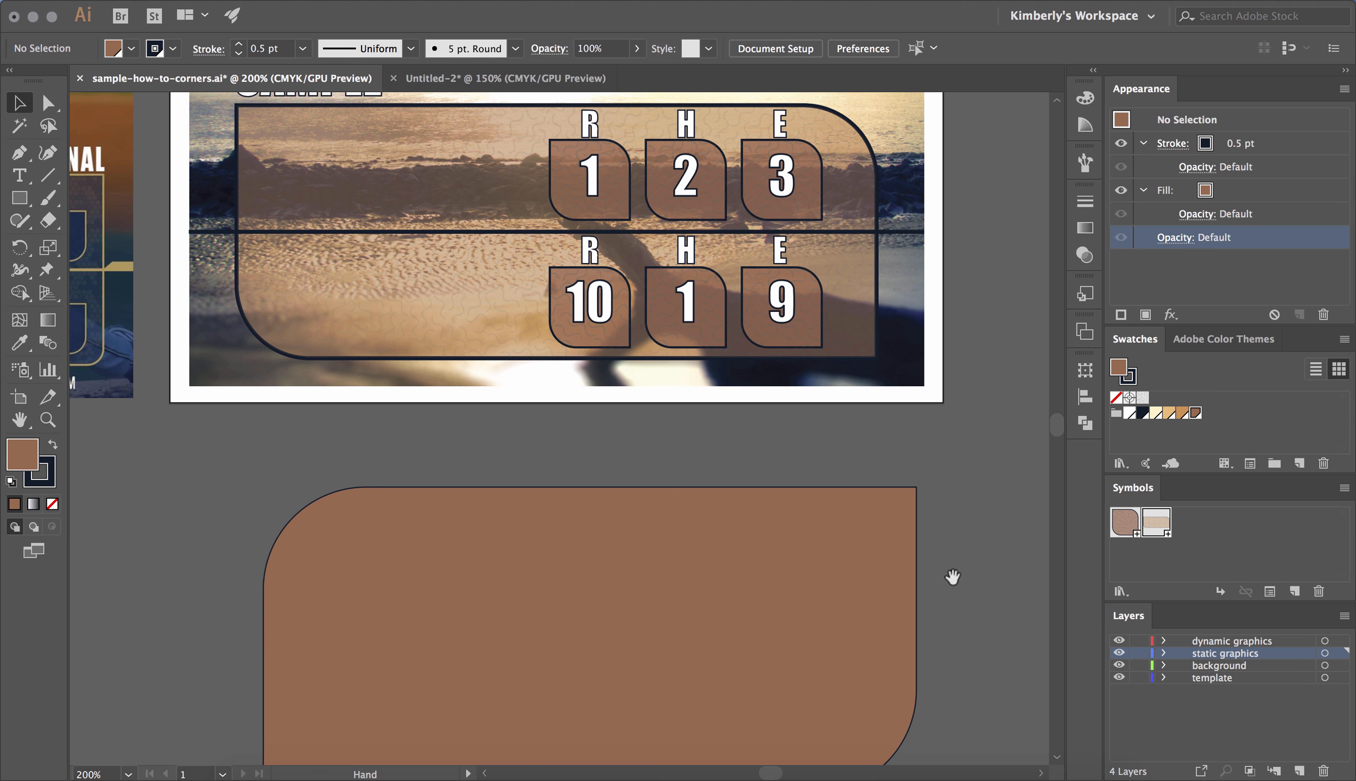
pyautogui.moveTo(950, 576); pyautogui.dragTo(941, 478)
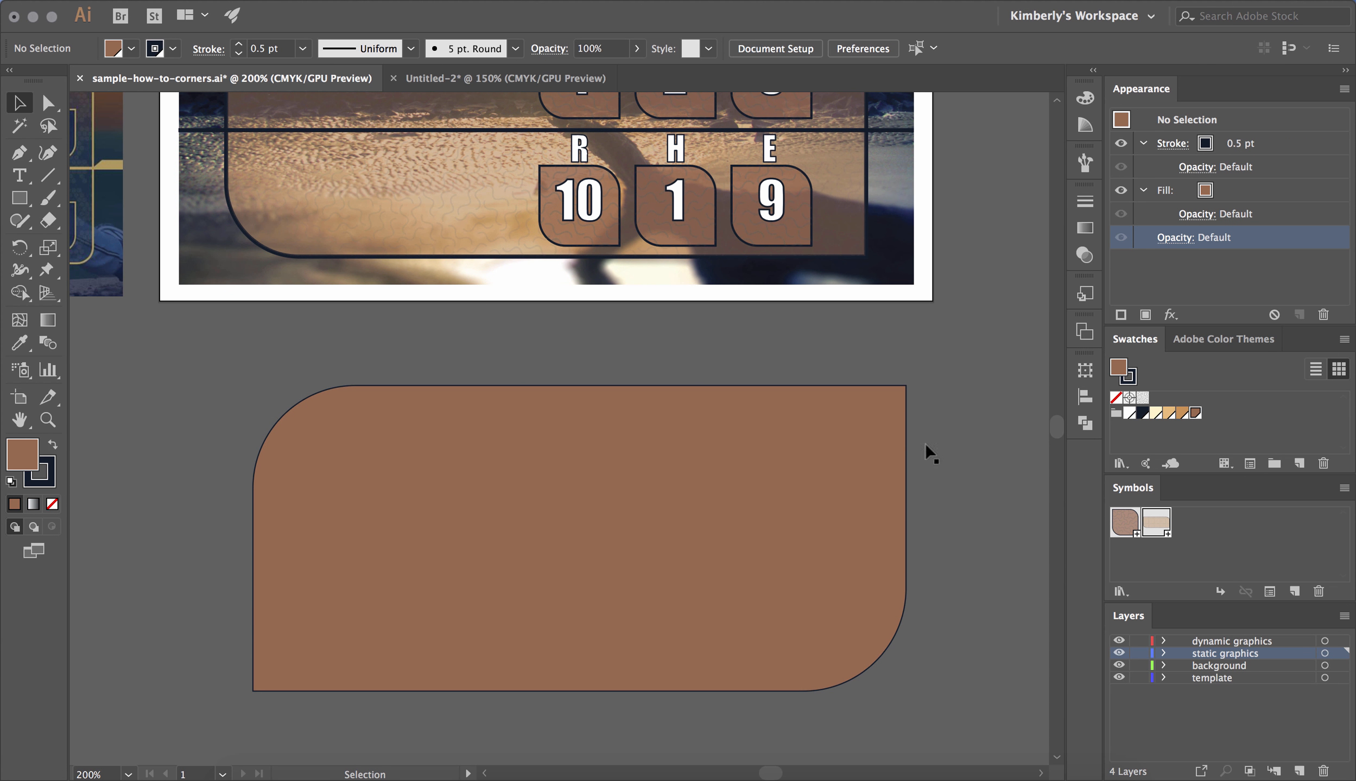
pyautogui.moveTo(758, 450); pyautogui.dragTo(761, 401)
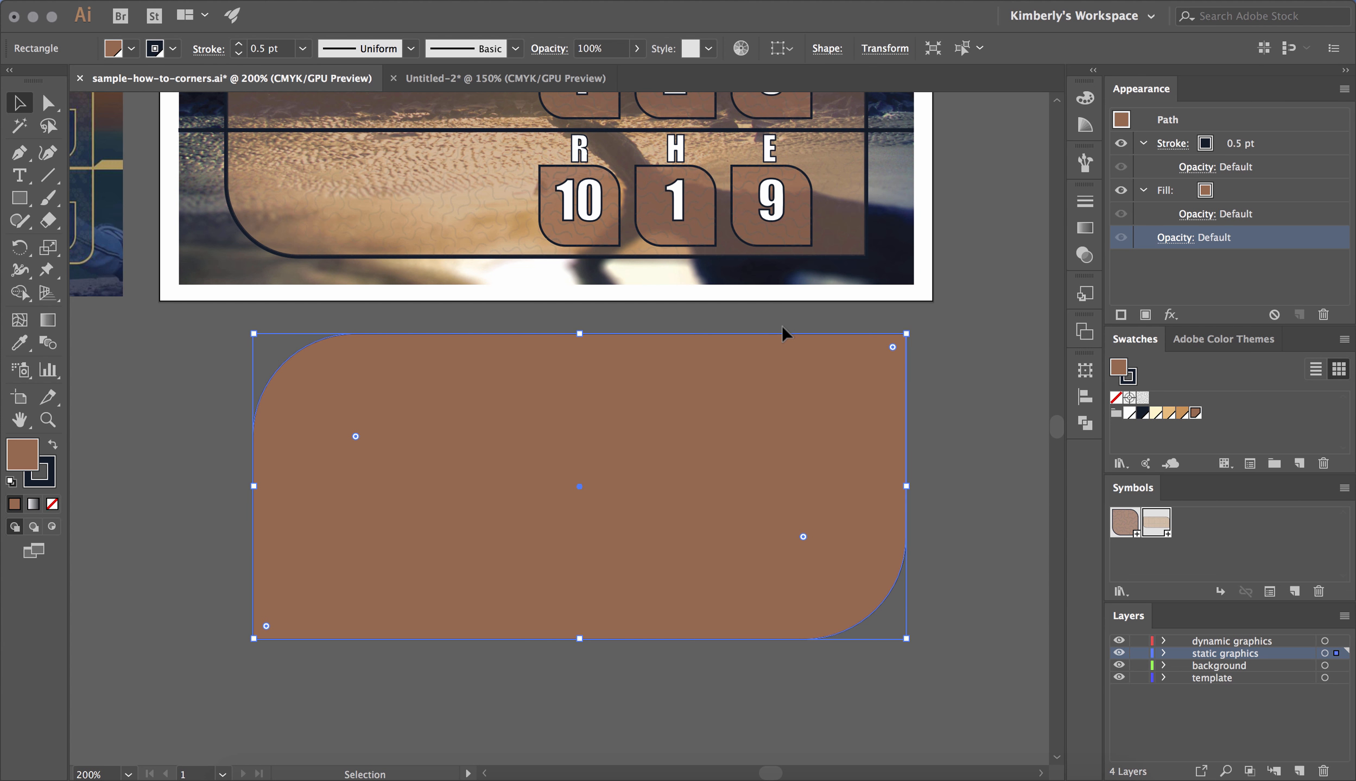
# - Set the rounded rectangle's stroke weight to 1 pt
pyautogui.click(529, 2)
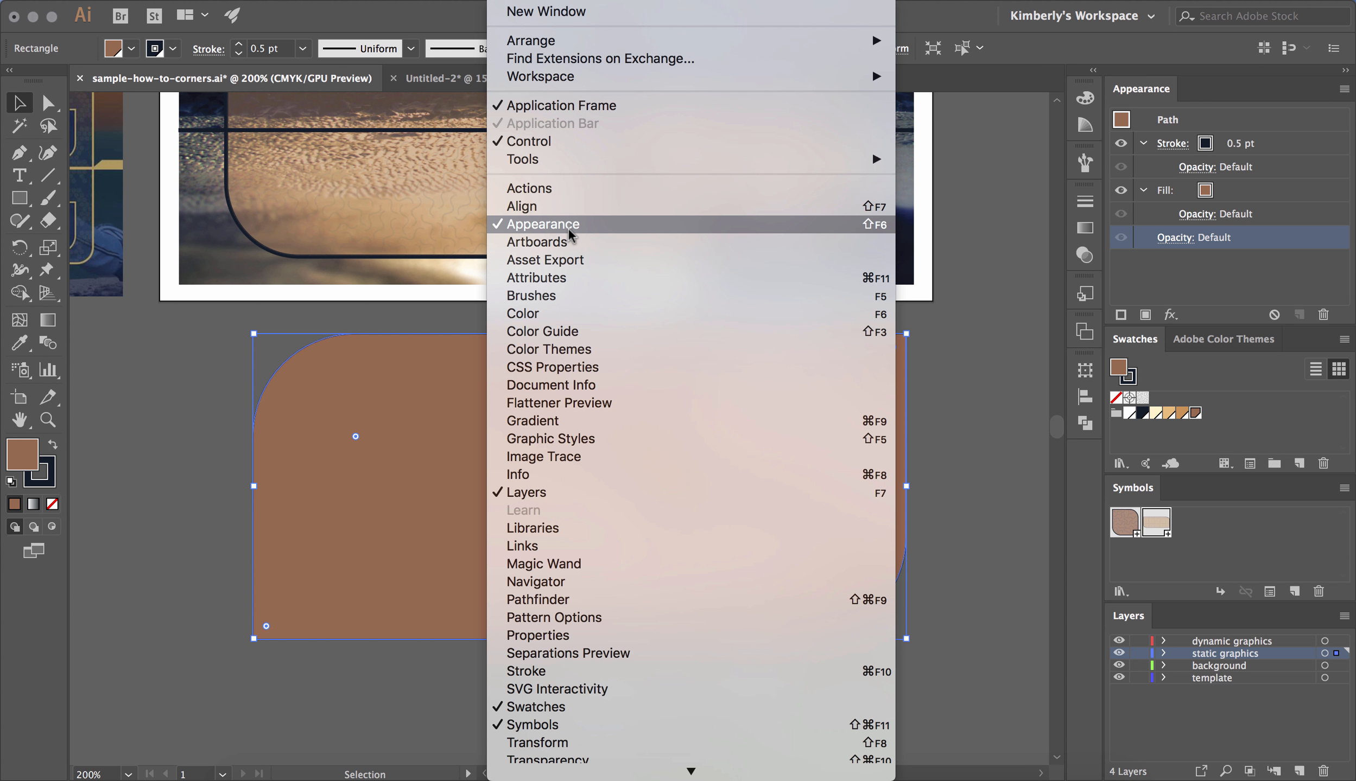
pyautogui.click(987, 238)
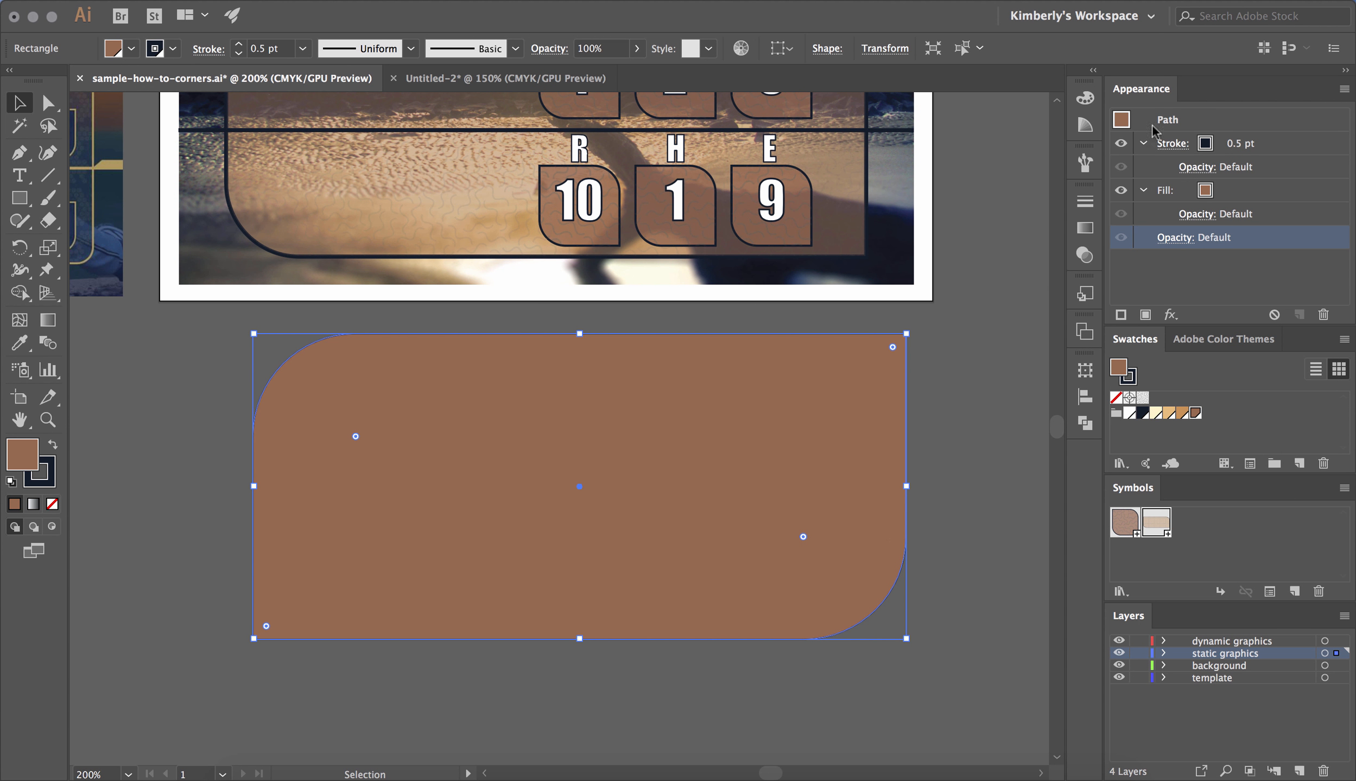
pyautogui.click(1204, 194)
pyautogui.click(1204, 195)
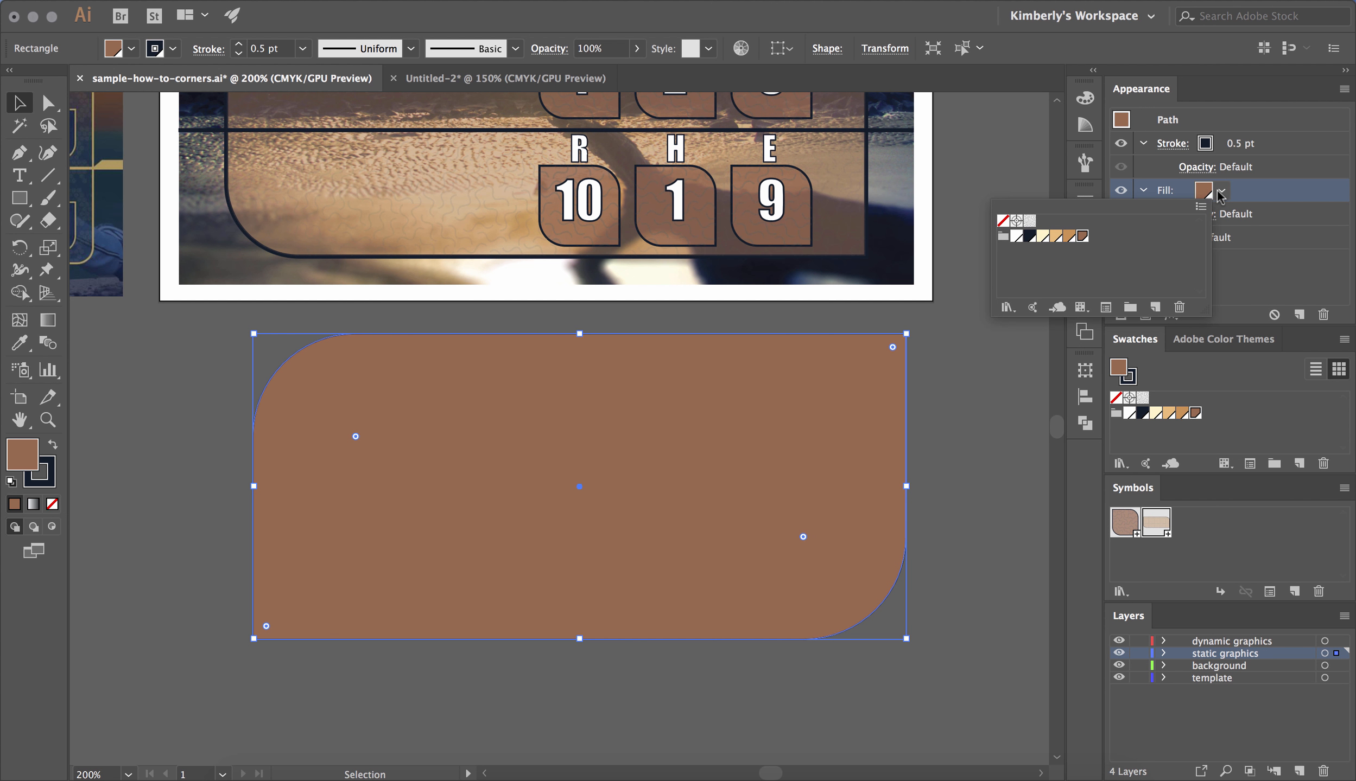
pyautogui.click(1213, 153)
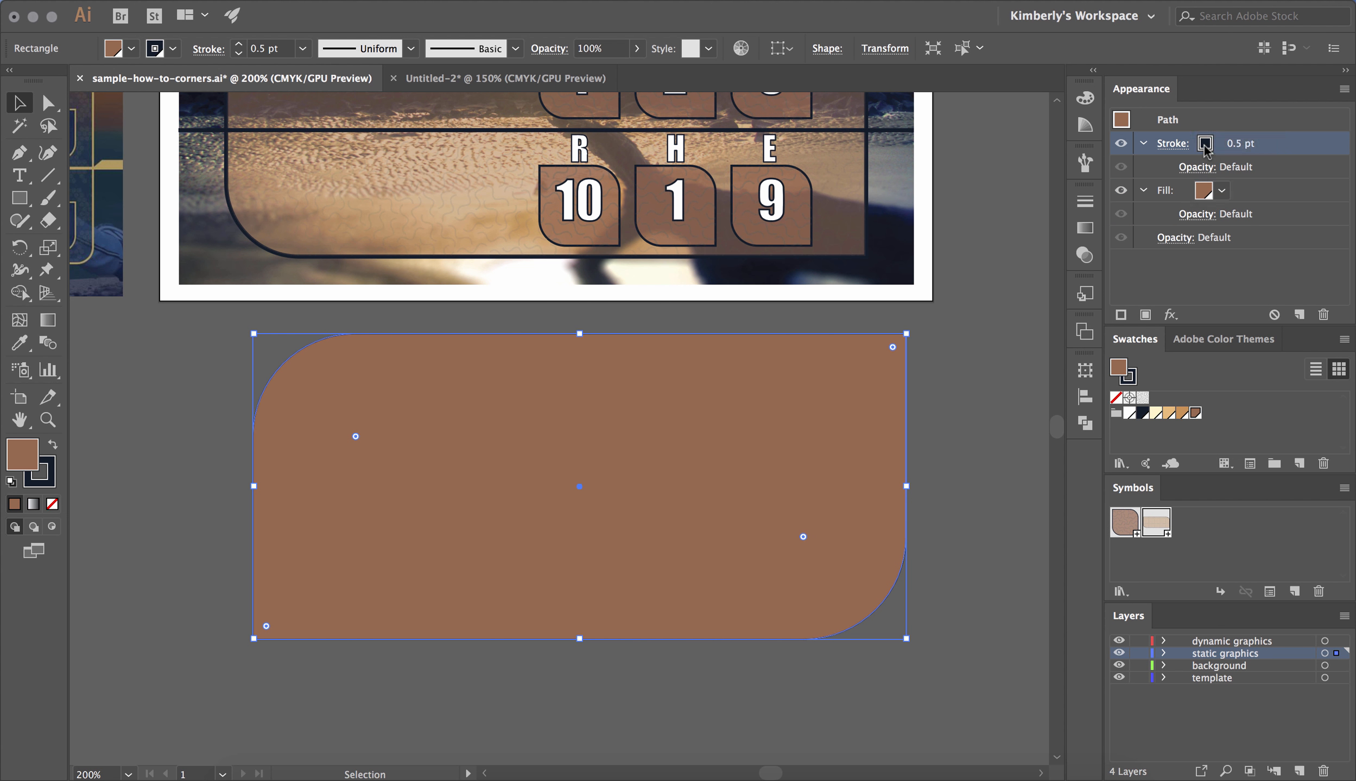
pyautogui.click(1241, 140)
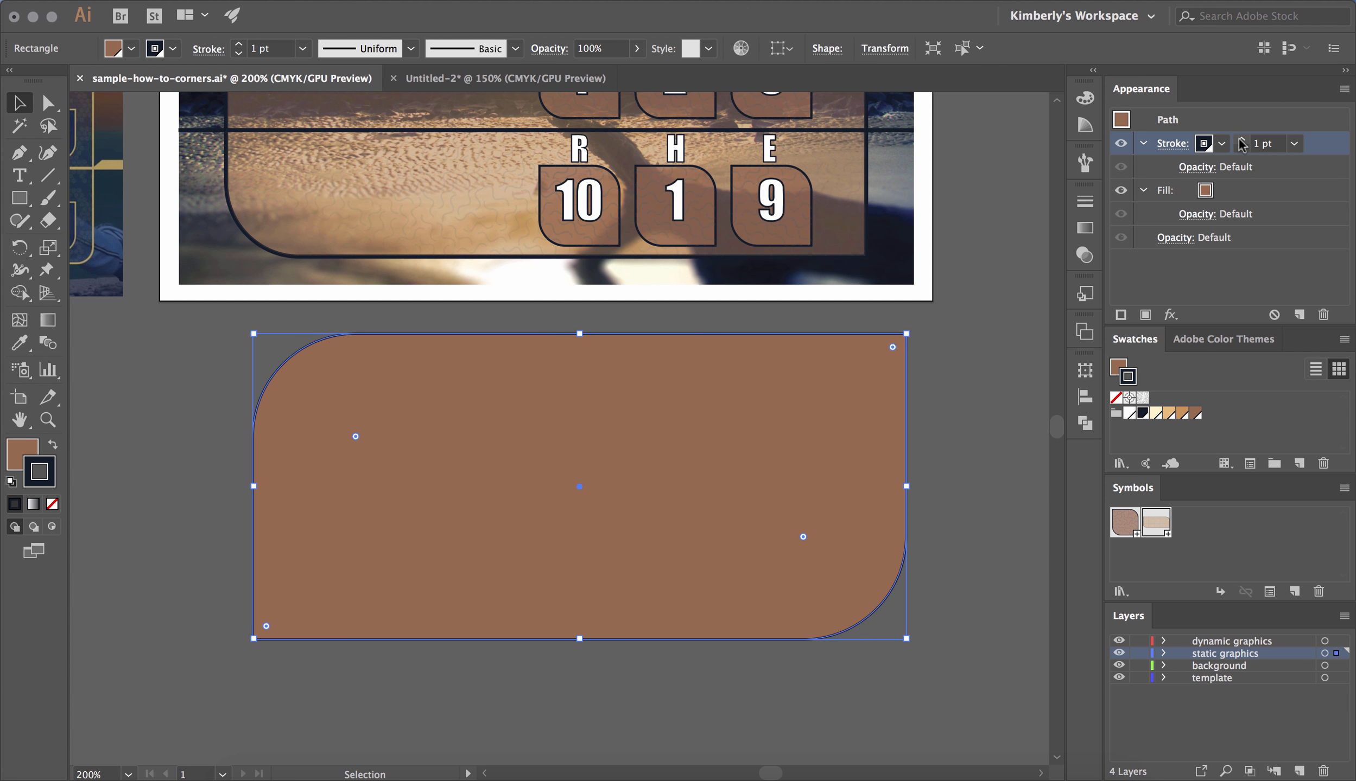
pyautogui.click(996, 199)
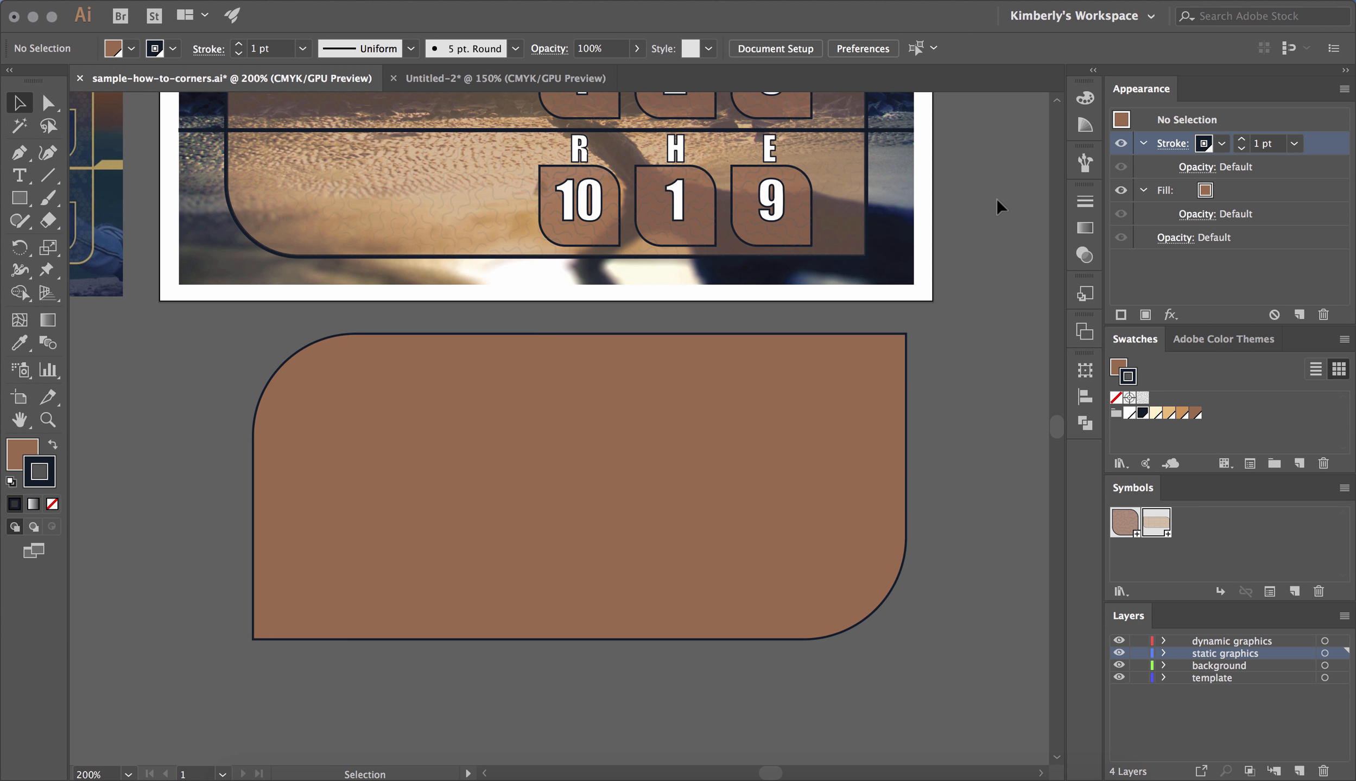
# - Lower the opacity of only the rounded rectangle's brown fill to 25%
pyautogui.click(859, 516)
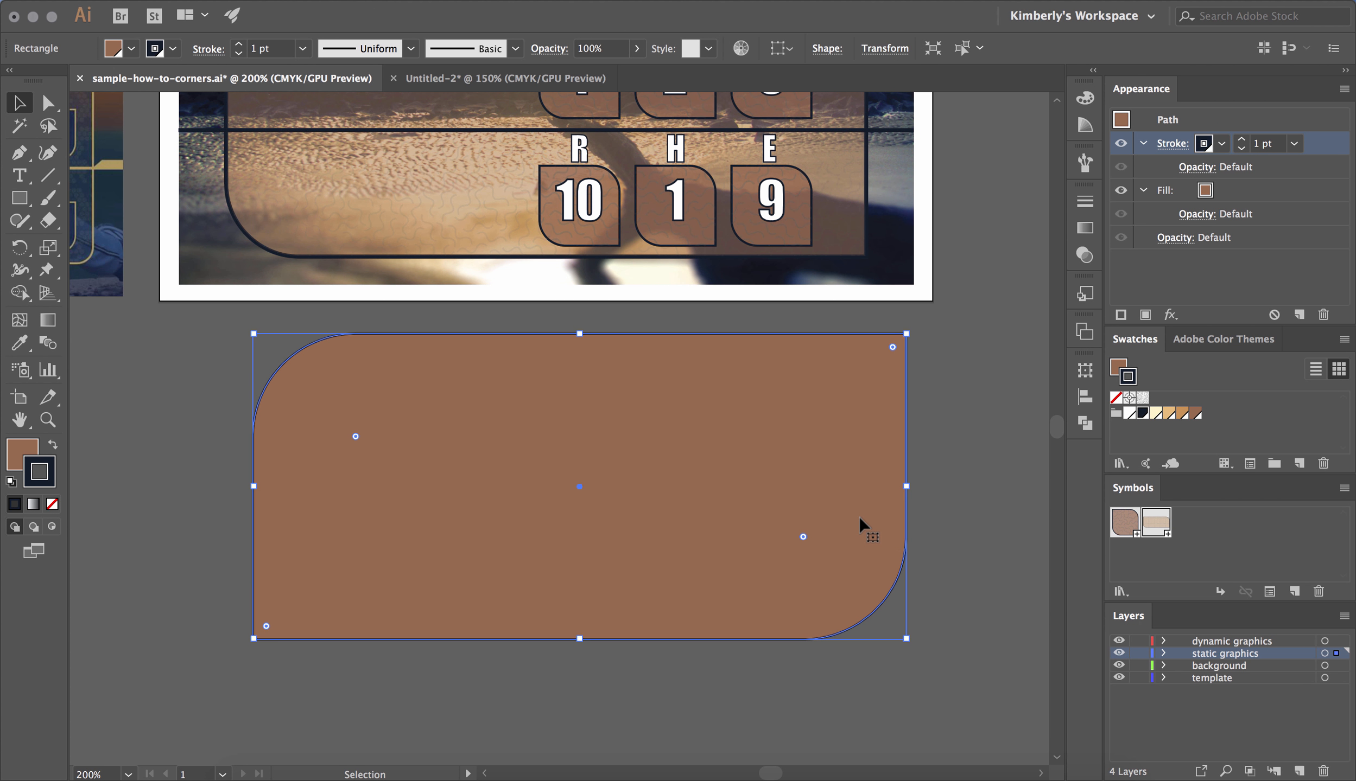
pyautogui.click(1198, 214)
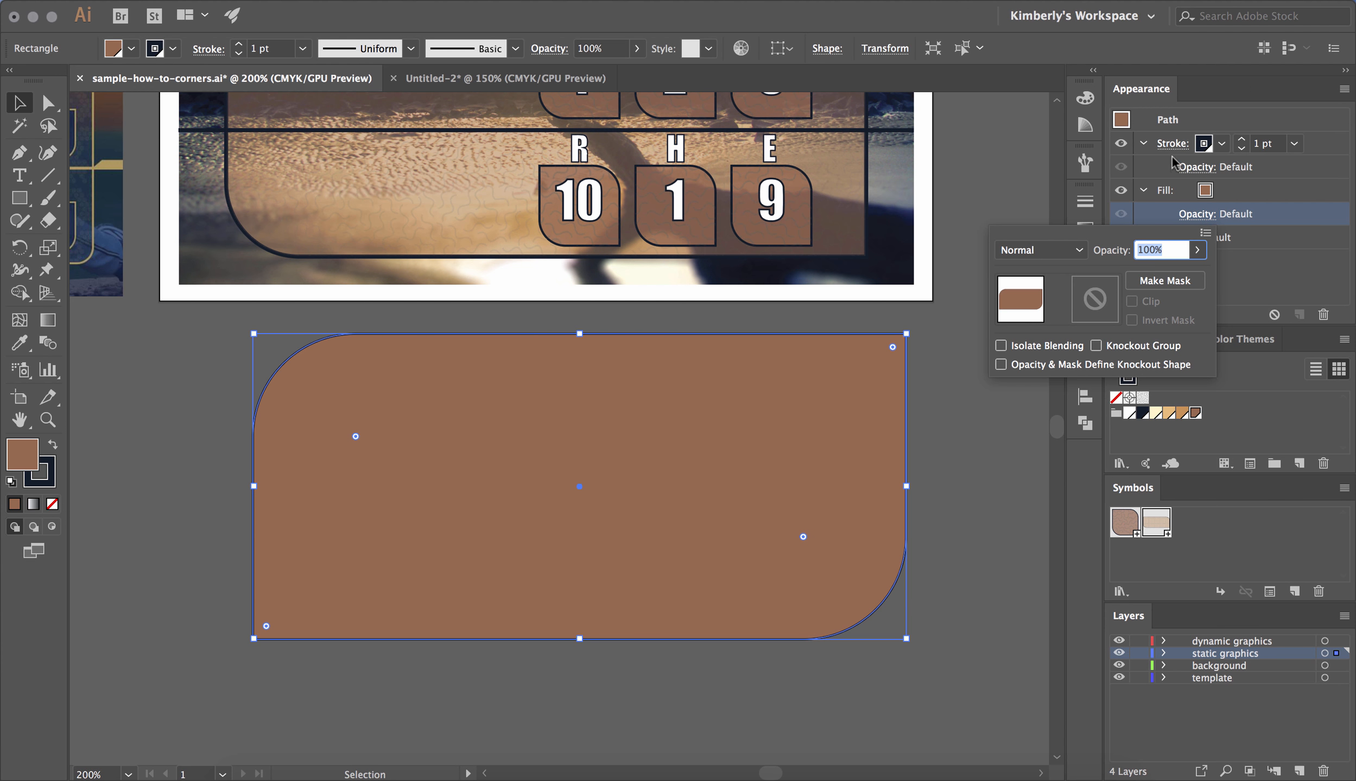
pyautogui.click(1198, 250)
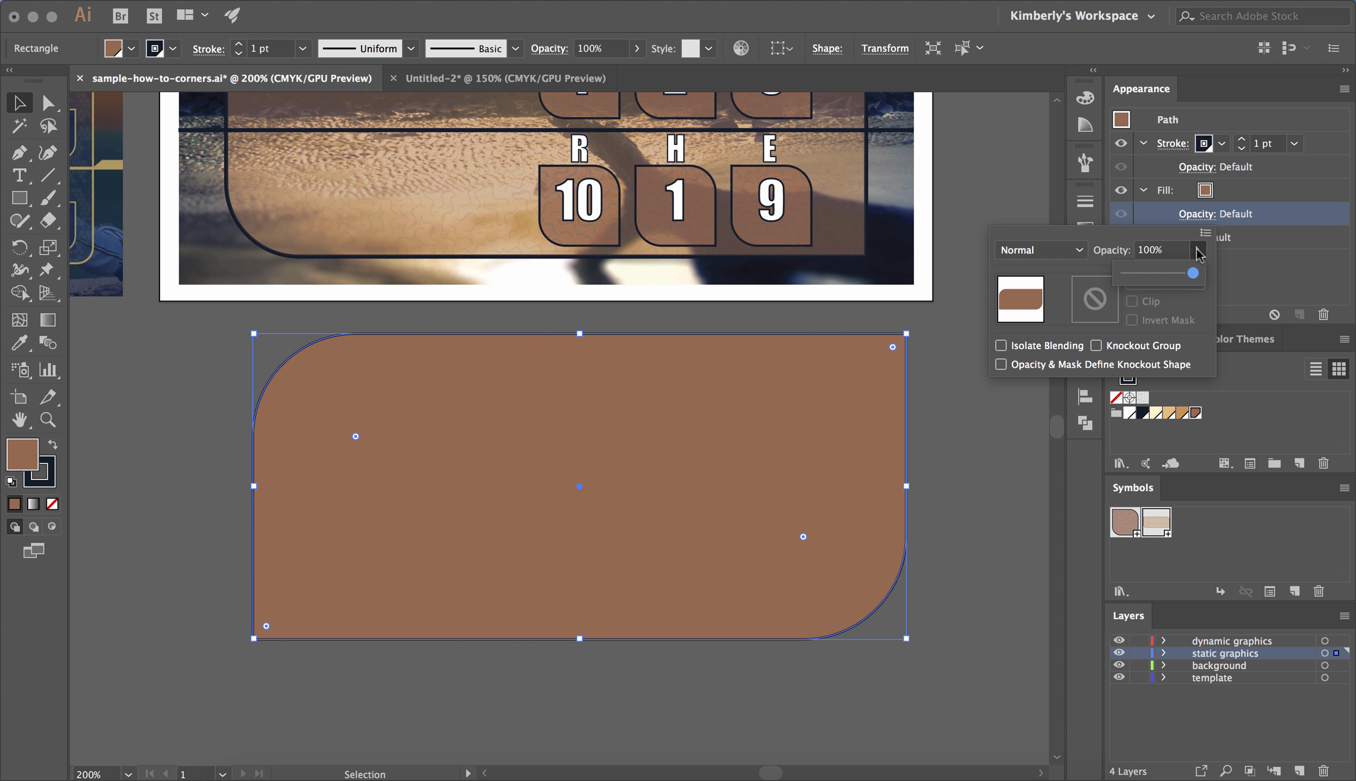
pyautogui.moveTo(1196, 273); pyautogui.dragTo(1143, 275)
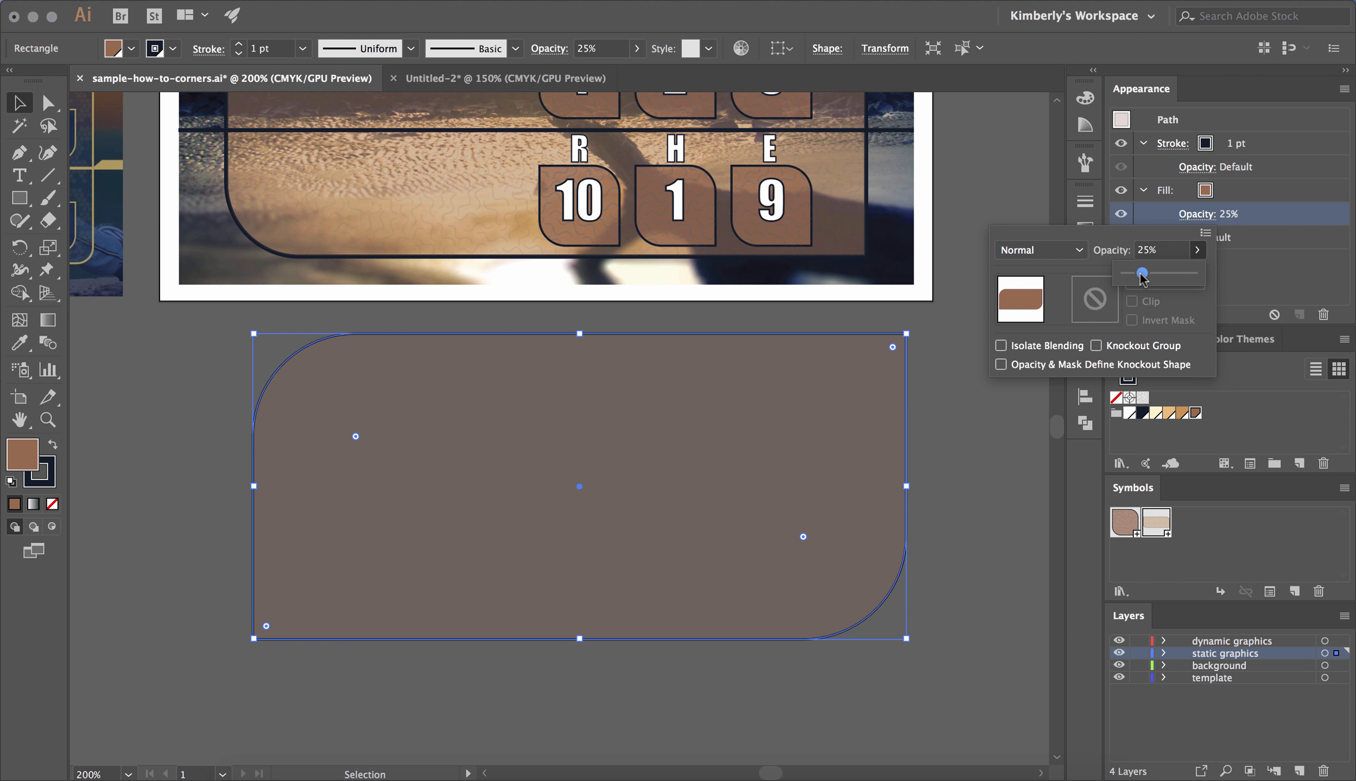
pyautogui.click(935, 372)
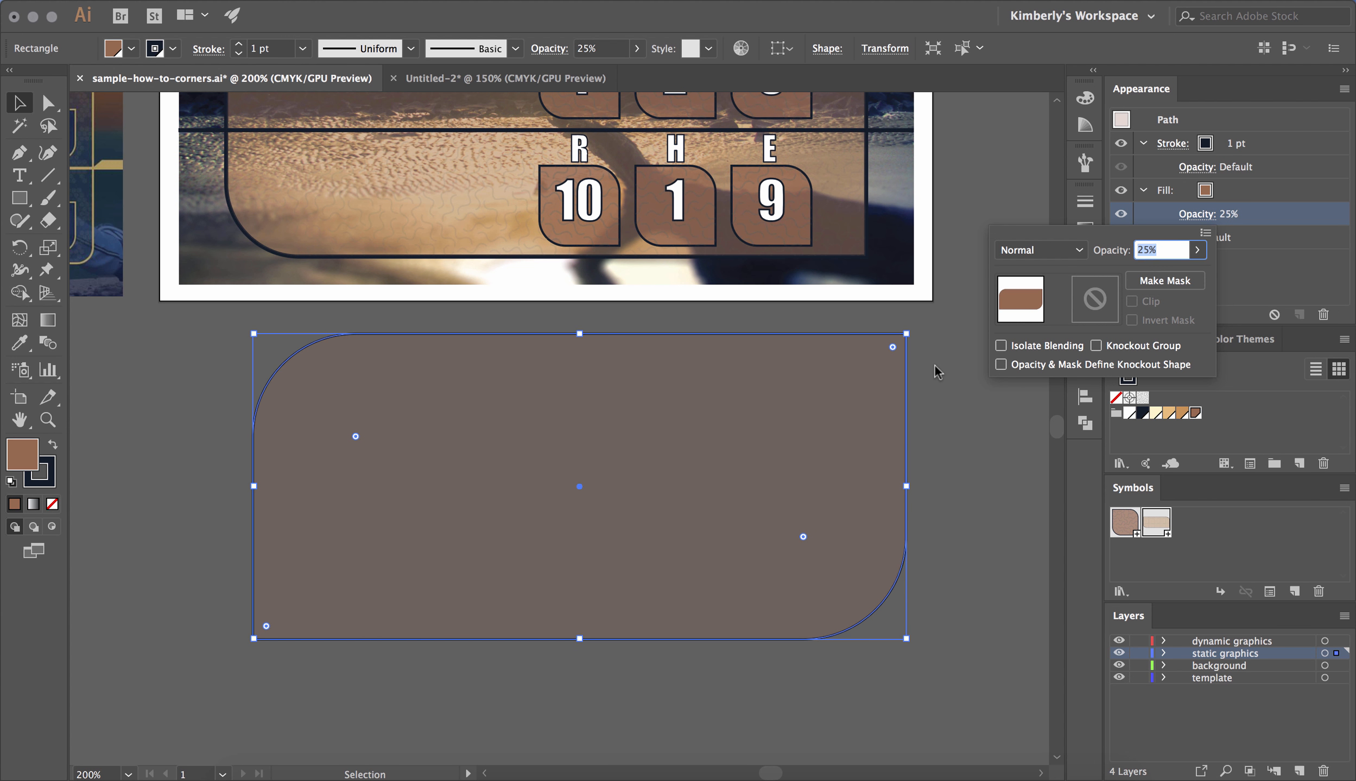
pyautogui.click(936, 373)
pyautogui.click(934, 365)
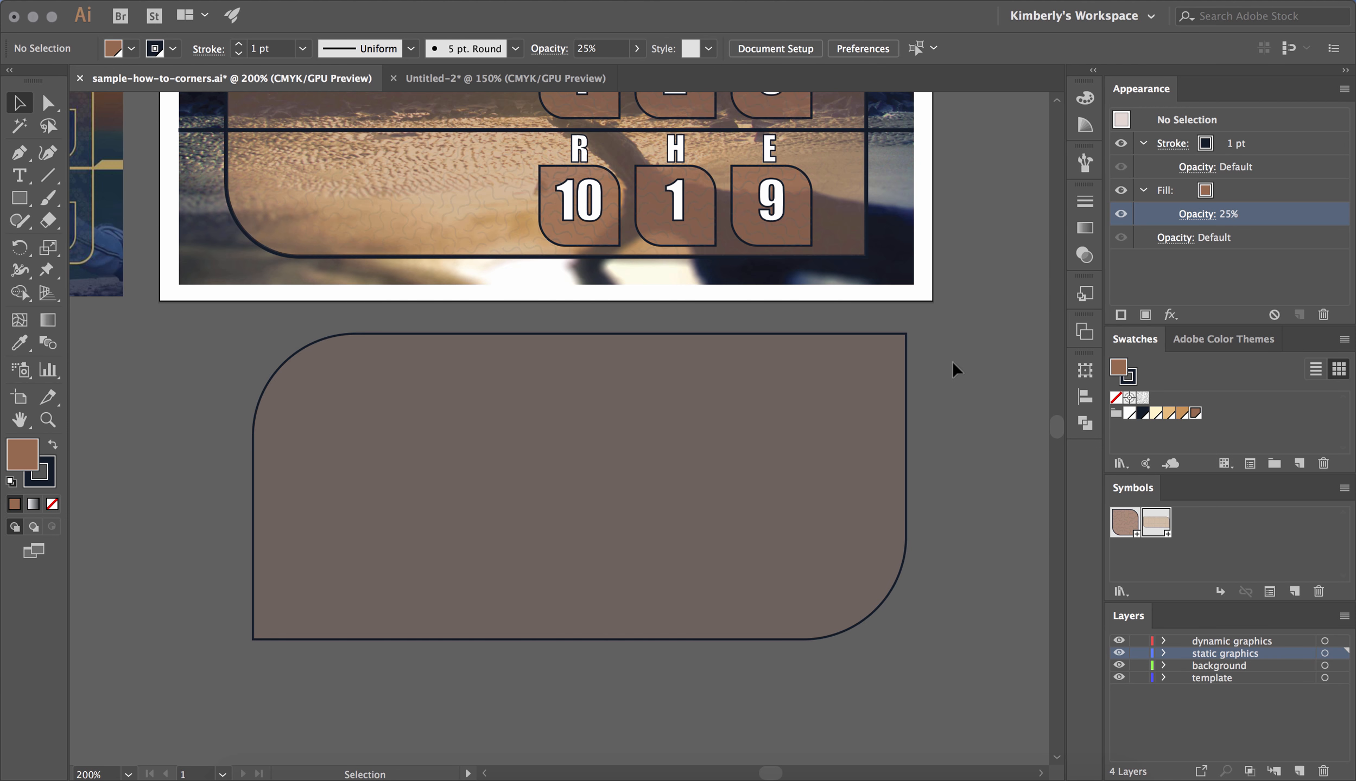
# - Add a second fill to the rounded rectangle and open the Basic Graphics_Textures pattern library for it
pyautogui.click(856, 390)
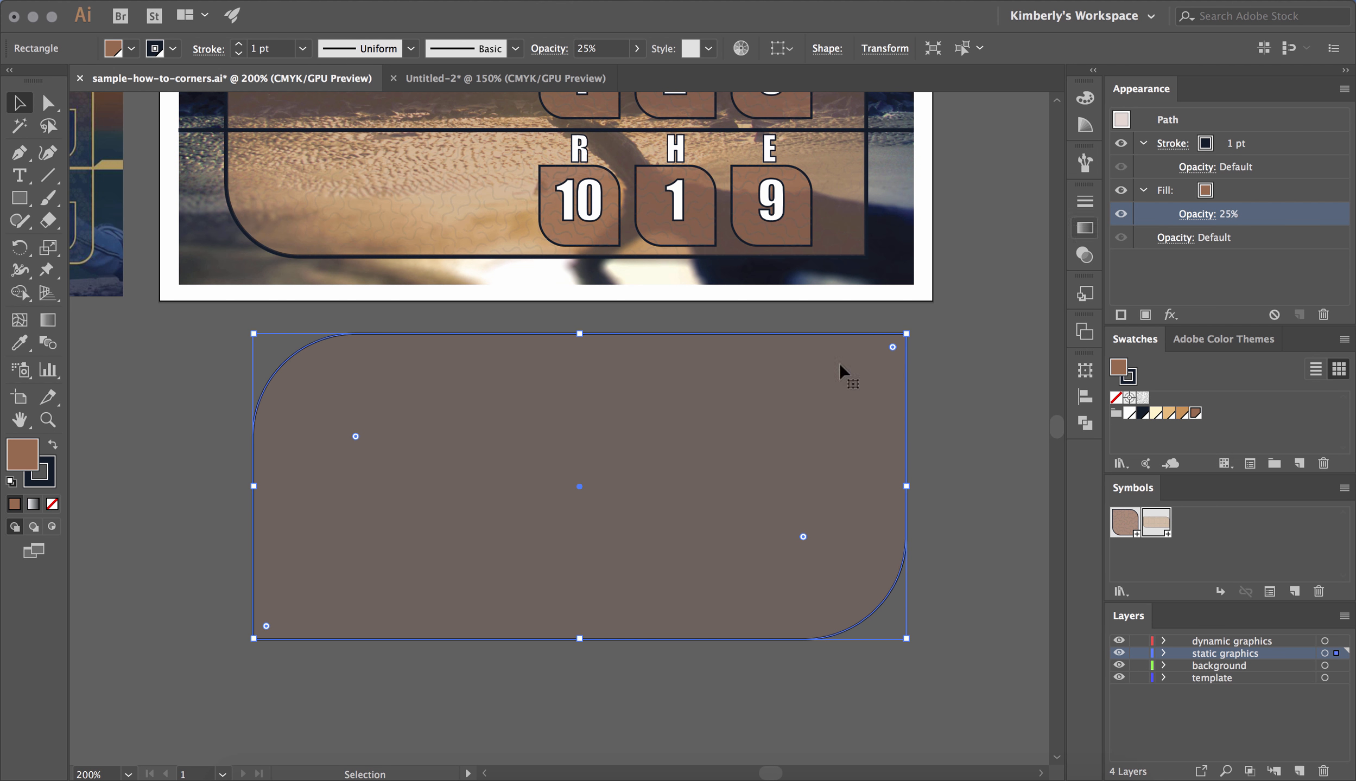
pyautogui.click(1145, 316)
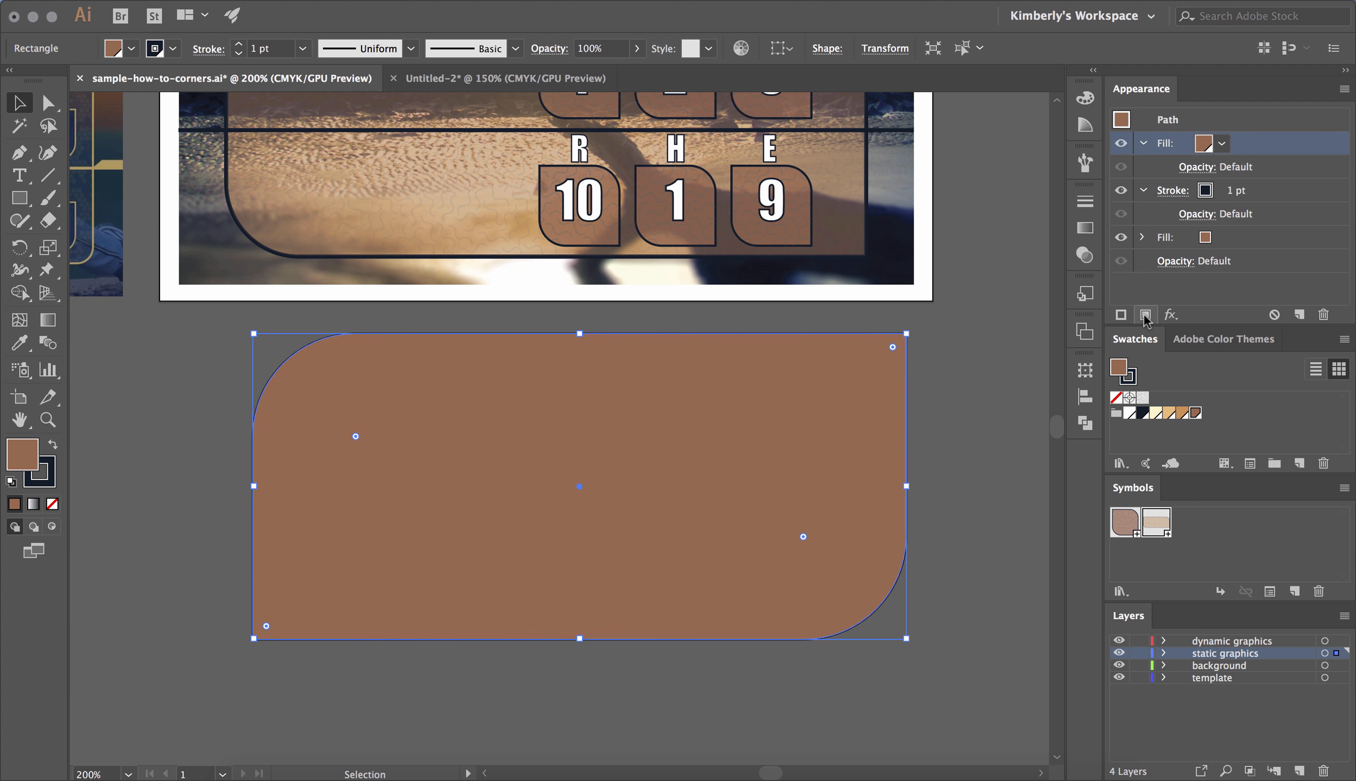
pyautogui.click(1216, 143)
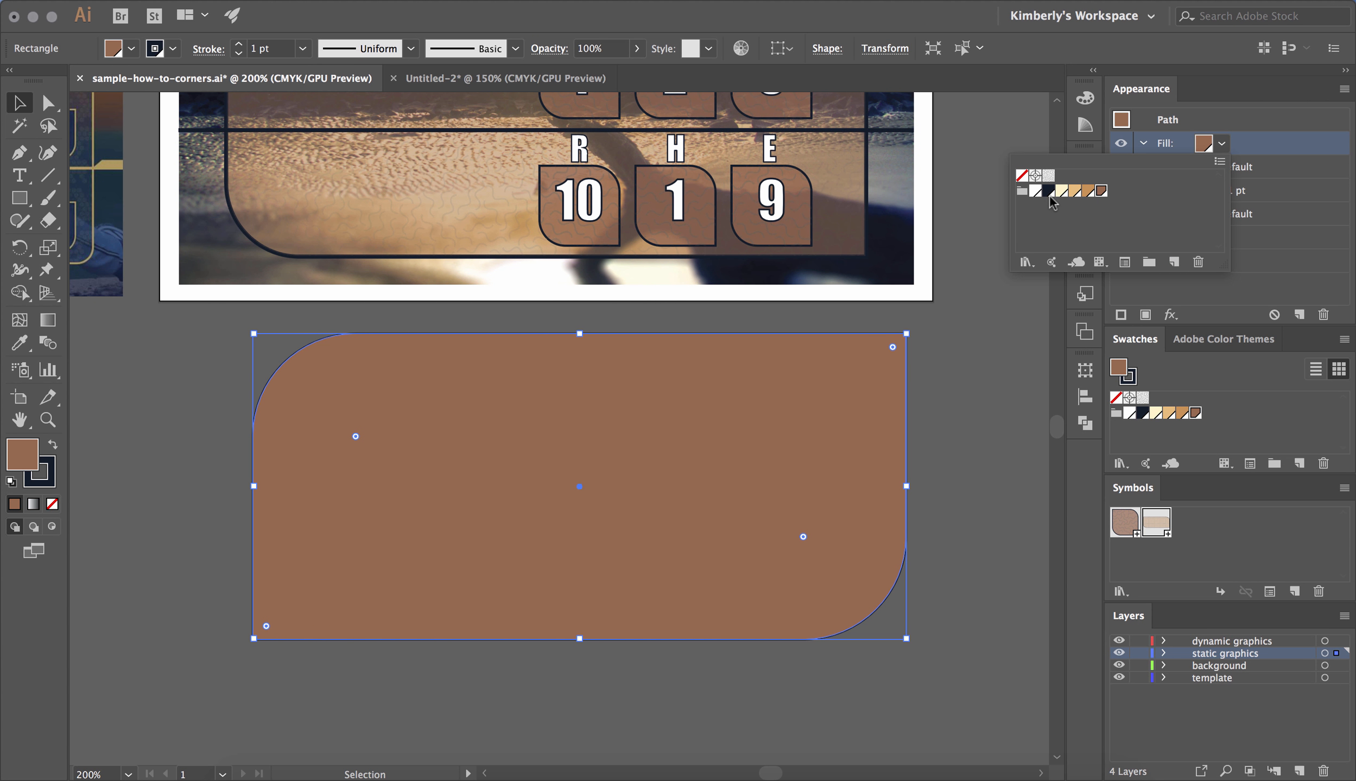
pyautogui.click(1025, 263)
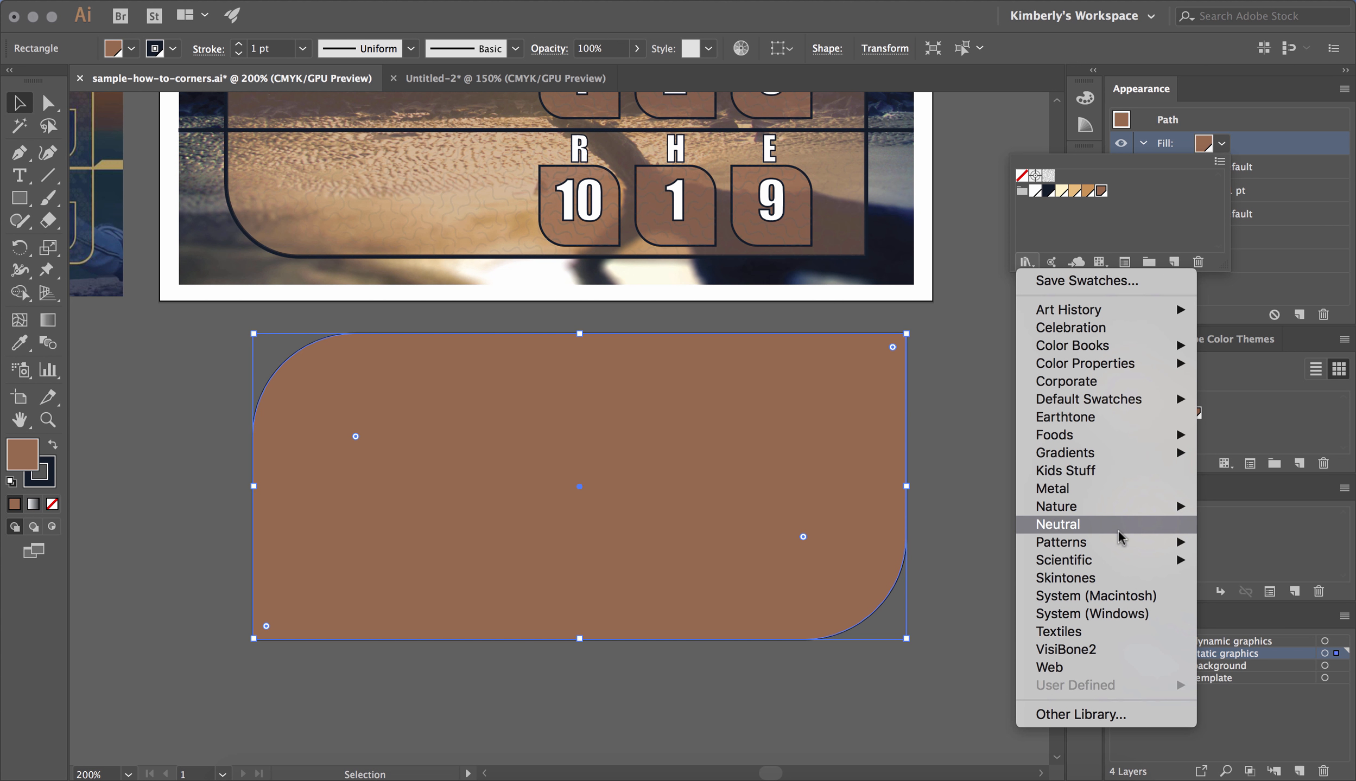
pyautogui.moveTo(1123, 543)
pyautogui.moveTo(929, 544)
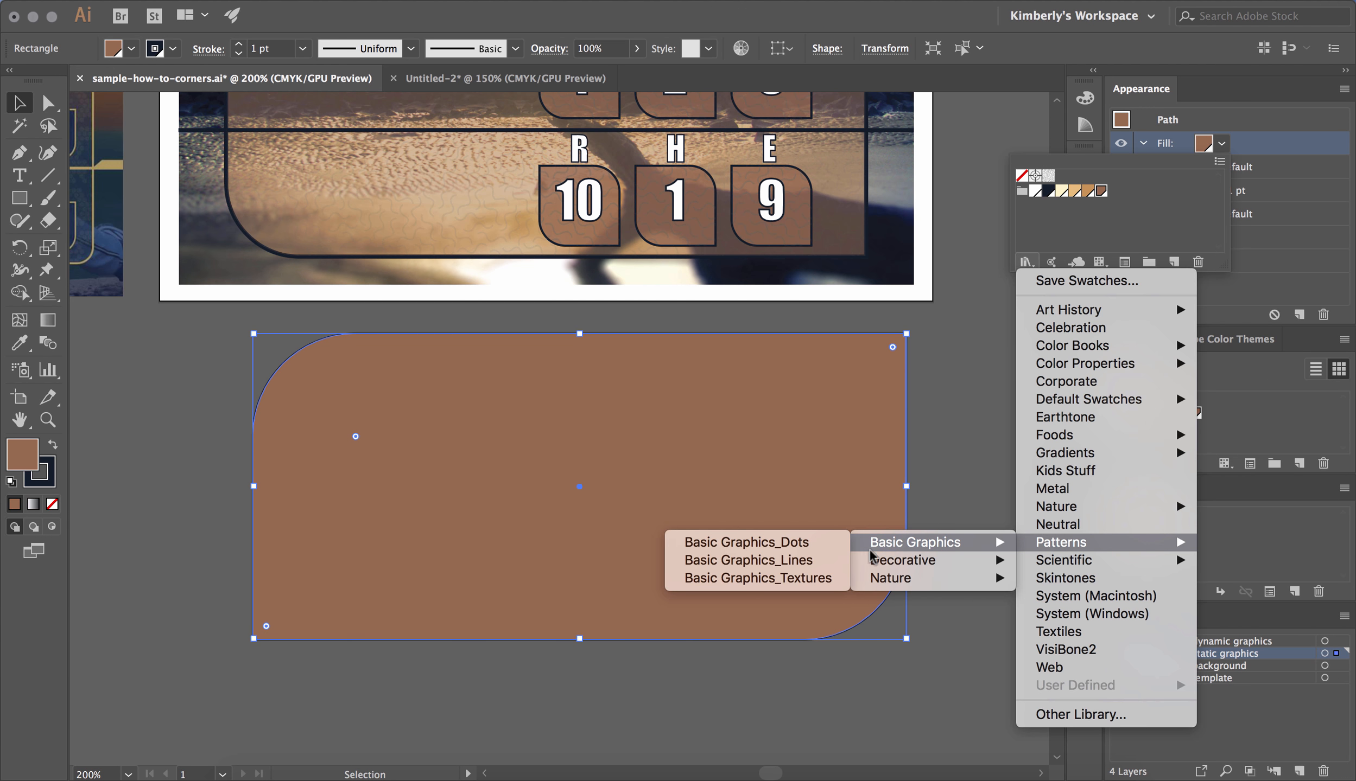
pyautogui.click(814, 579)
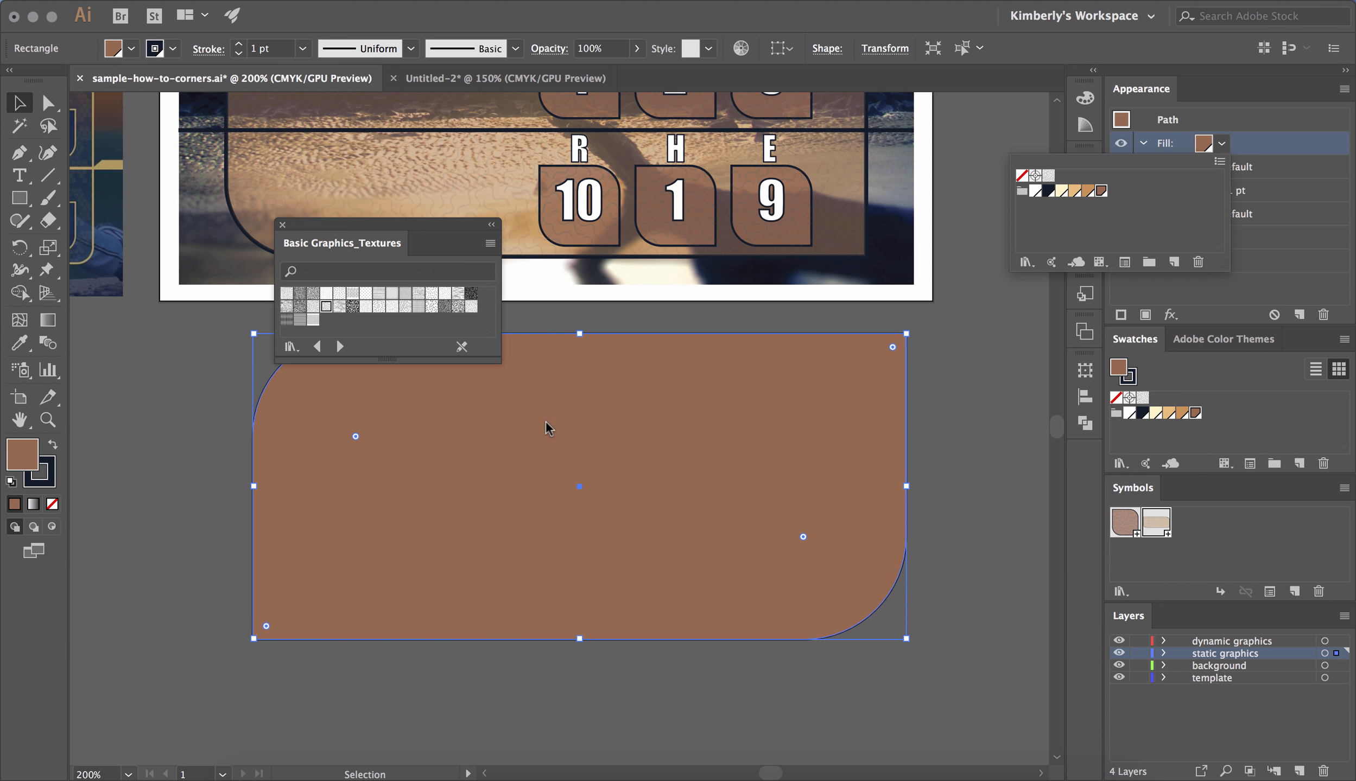
# - Apply the squiggly-line texture pattern from the library to the rectangle's new fill
pyautogui.click(325, 307)
pyautogui.click(351, 307)
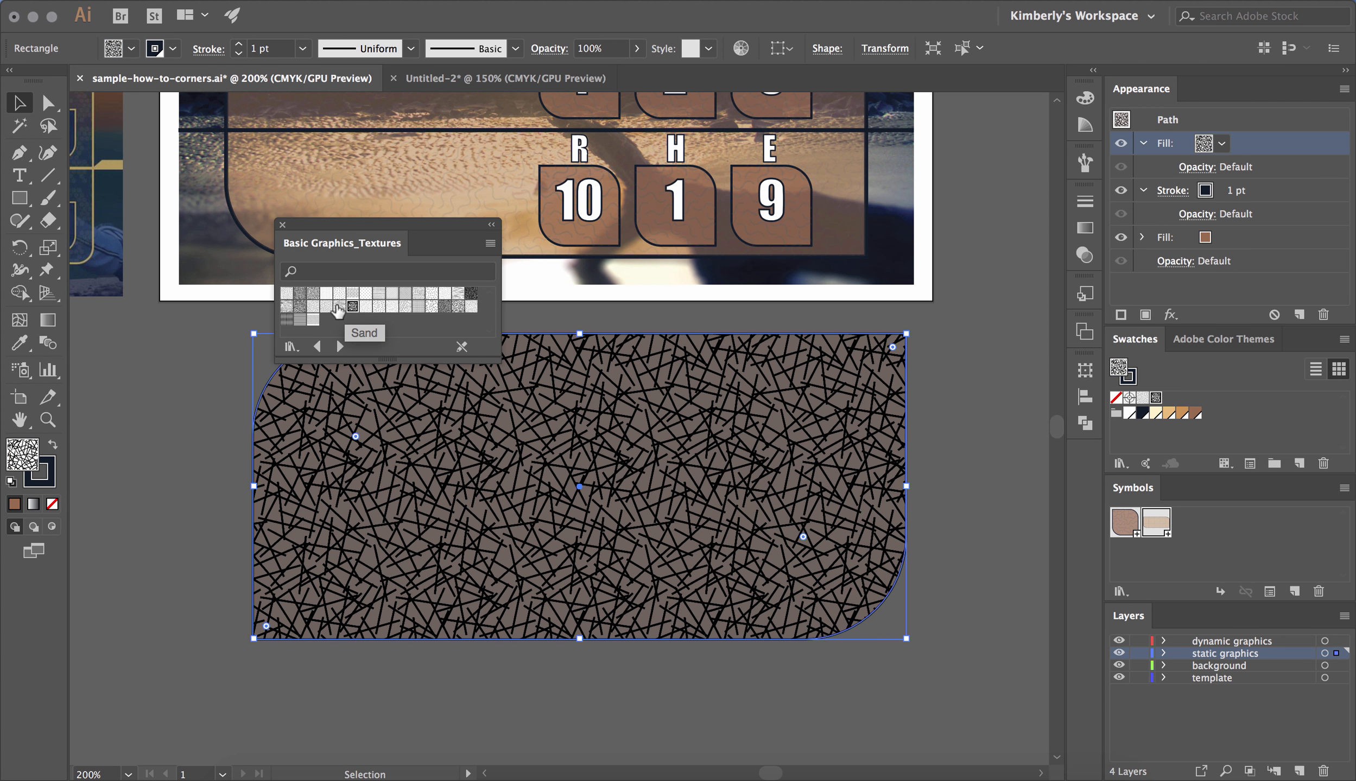
pyautogui.click(326, 307)
pyautogui.click(327, 307)
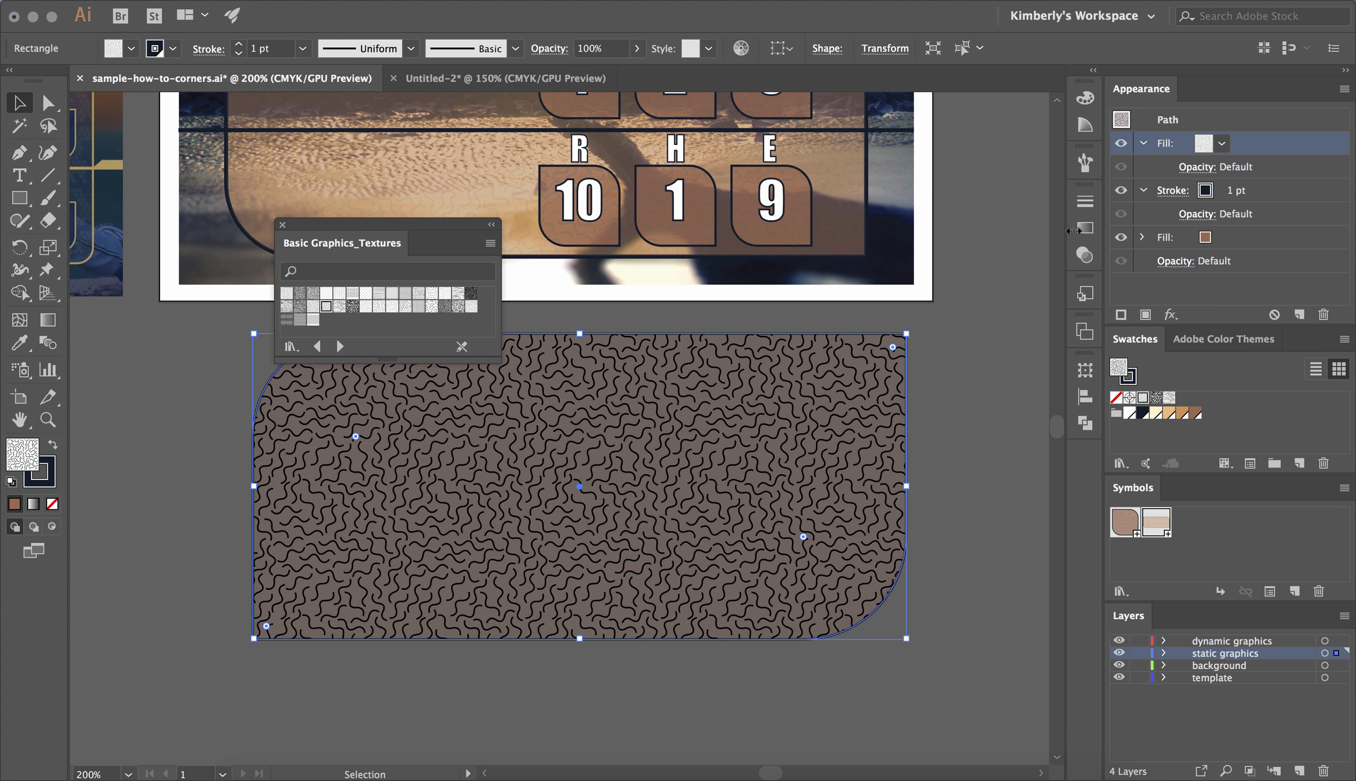
# - Lower the opacity of the rectangle's pattern fill to 30%
pyautogui.click(1210, 167)
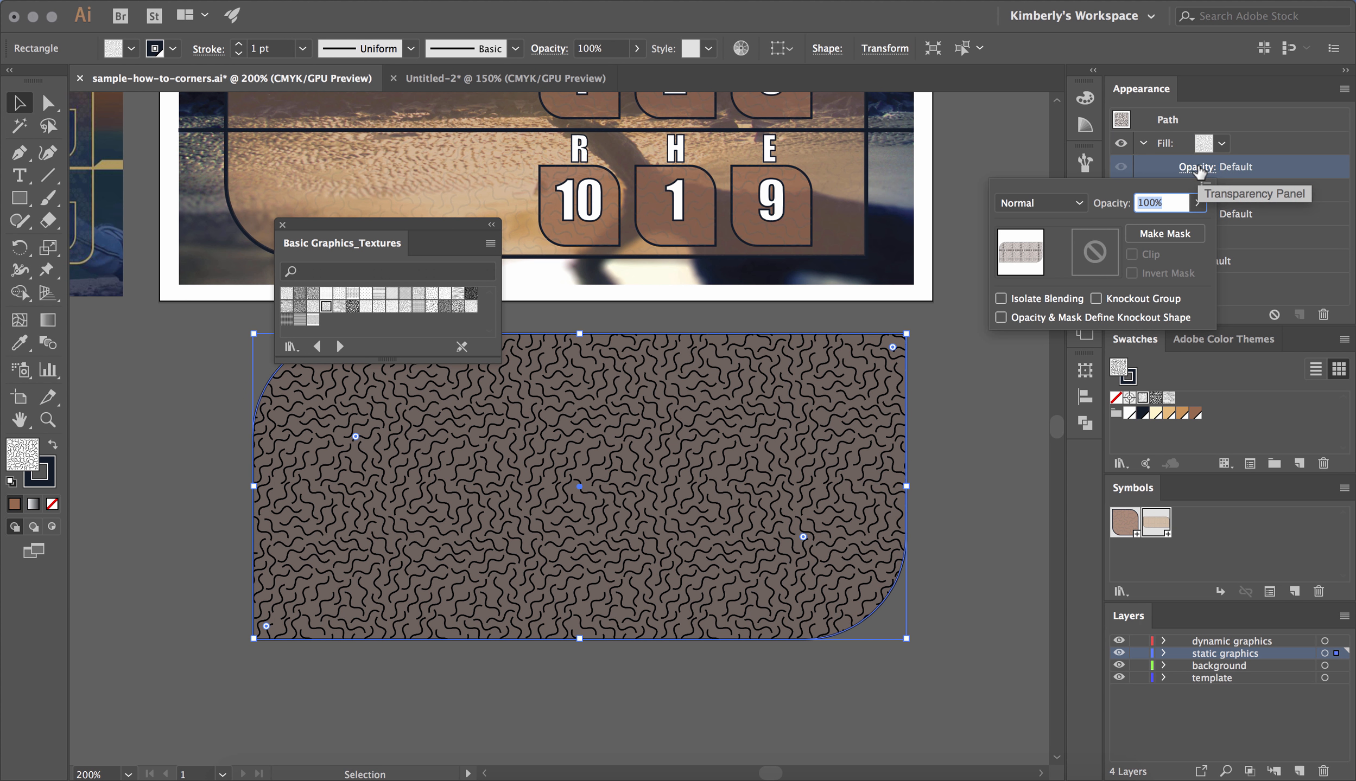
pyautogui.click(1196, 204)
pyautogui.moveTo(1192, 226); pyautogui.dragTo(1143, 227)
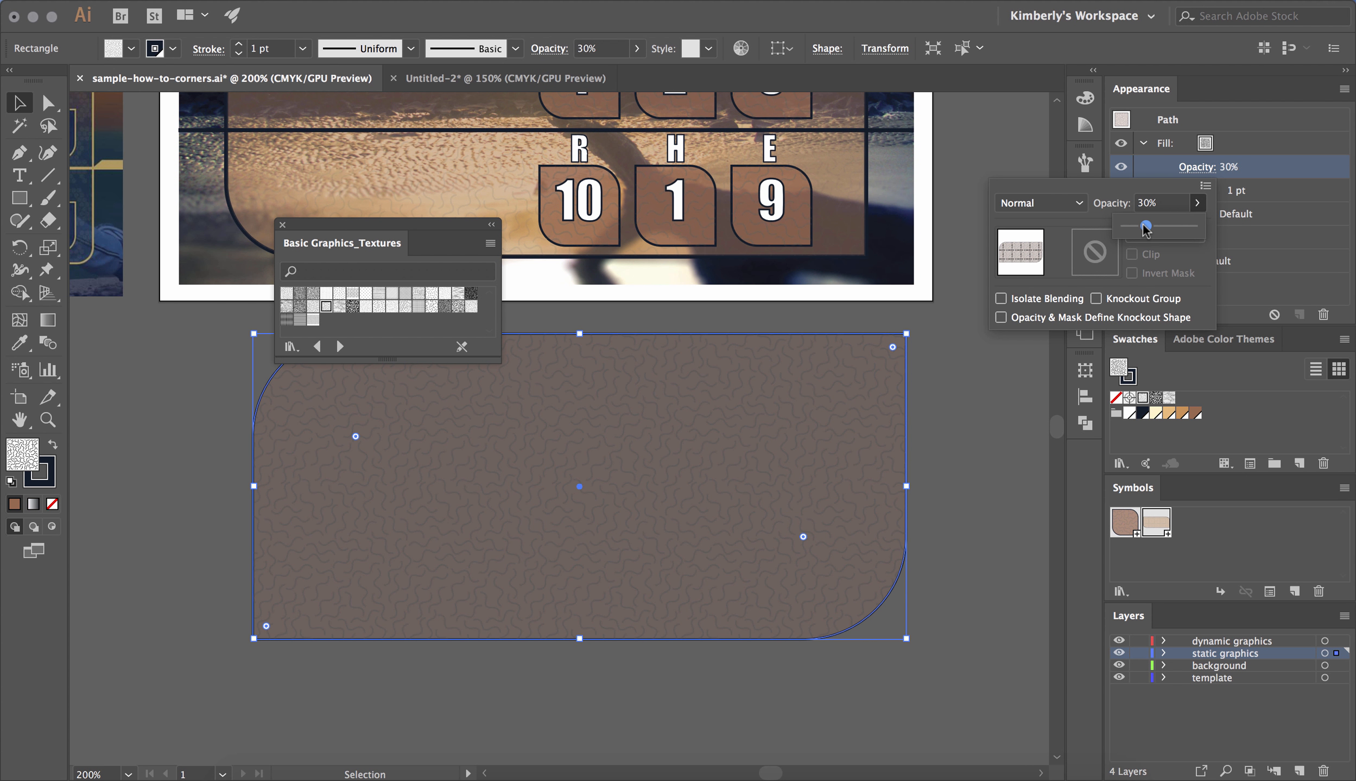
# - Close the pattern fill's opacity settings and the Basic Graphics_Textures library
pyautogui.click(943, 361)
pyautogui.press('Return')
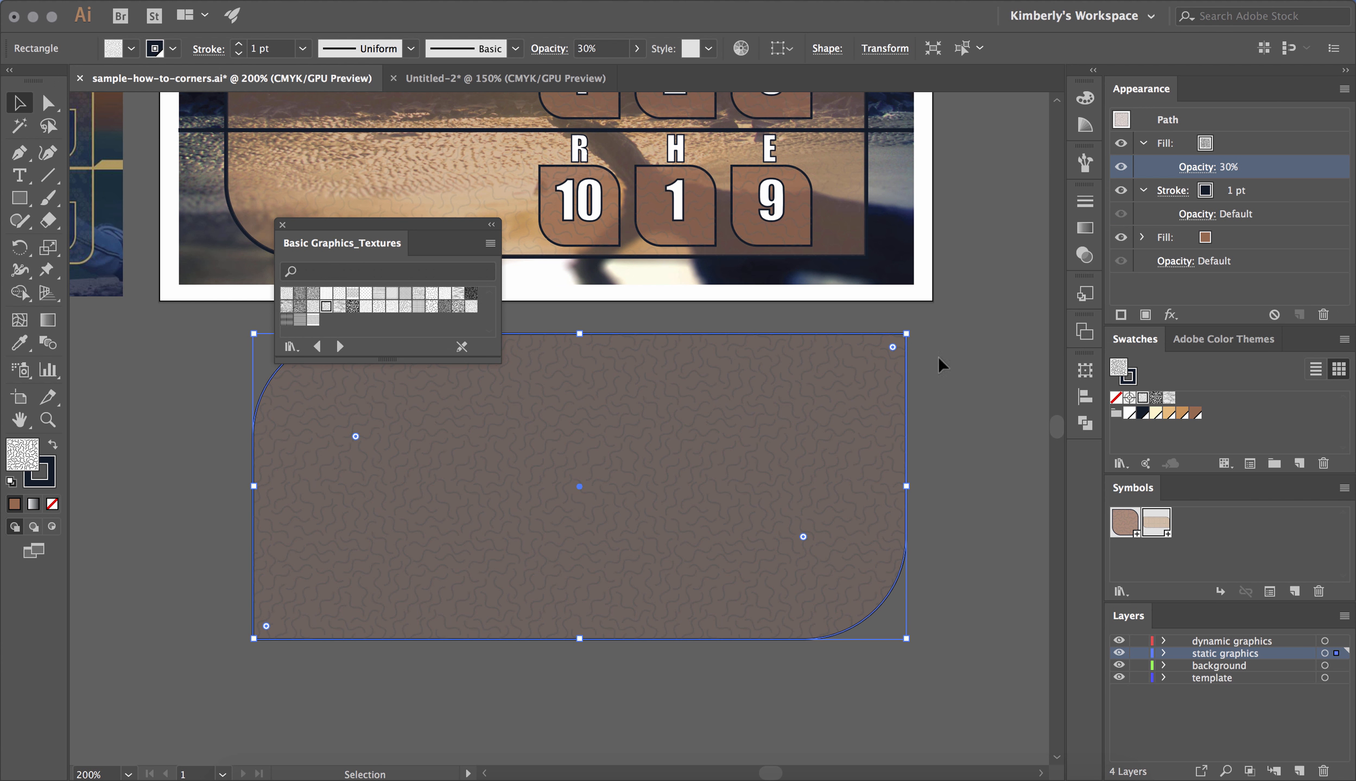
pyautogui.click(282, 225)
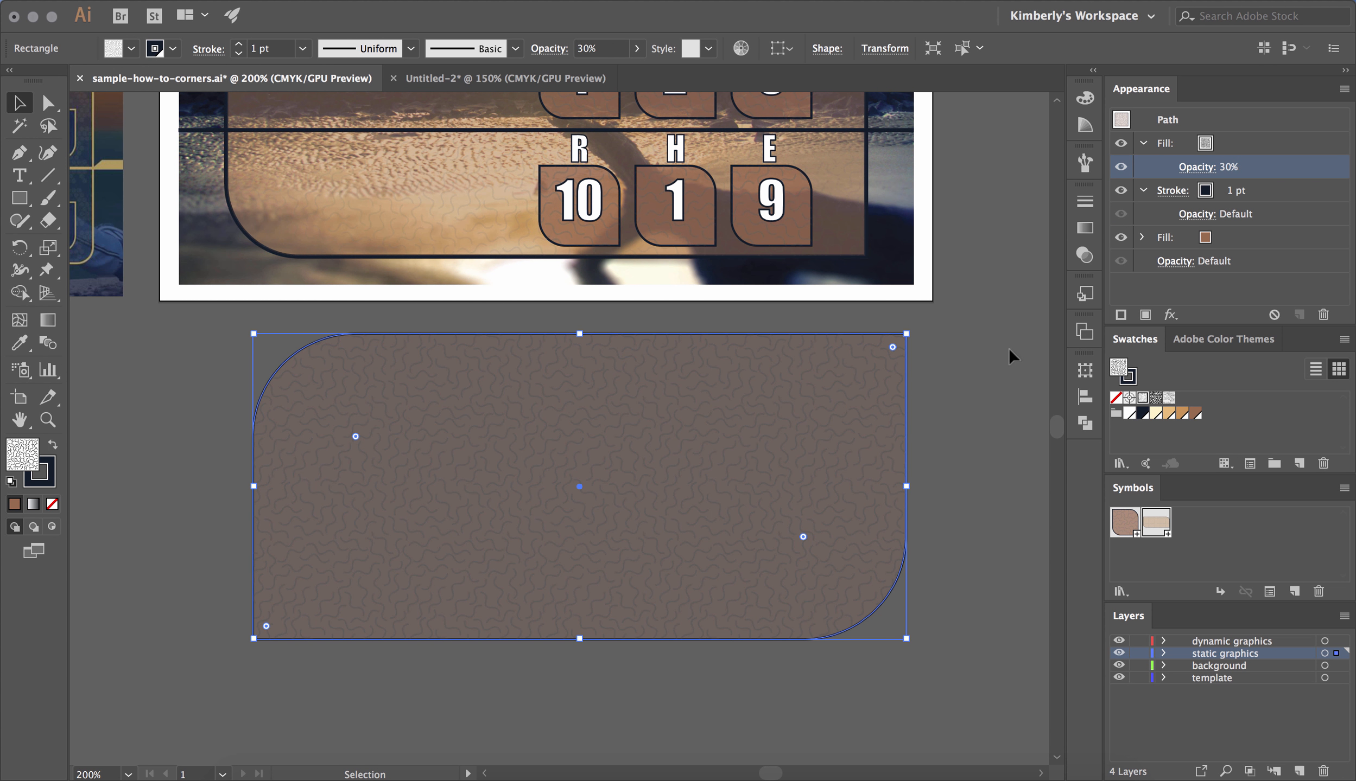
# - Examine the stroke and squiggly texture up close along the rounded rectangle's upper edge and compare it with the sample scoreboard
pyautogui.click(977, 350)
pyautogui.press('z')
pyautogui.click(623, 359)
pyautogui.moveTo(623, 359); pyautogui.dragTo(974, 590)
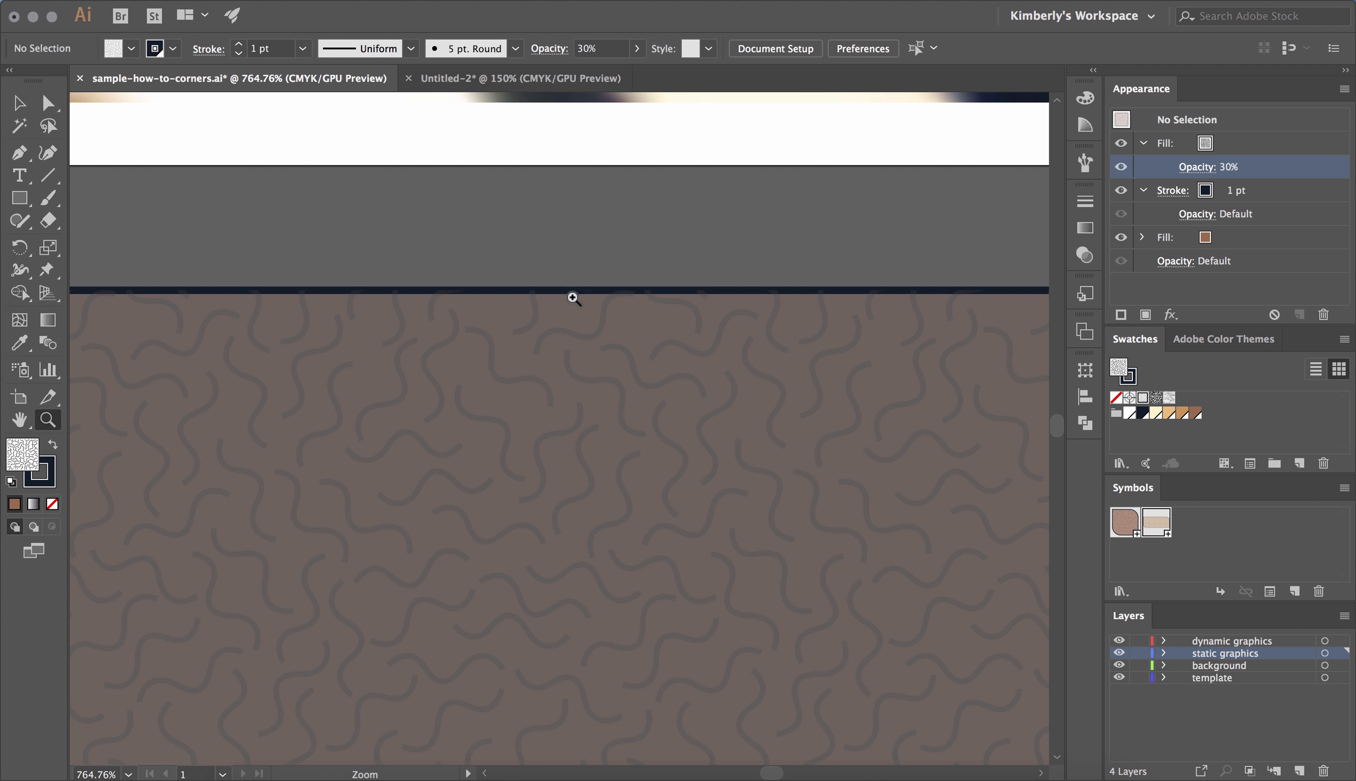
pyautogui.click(19, 105)
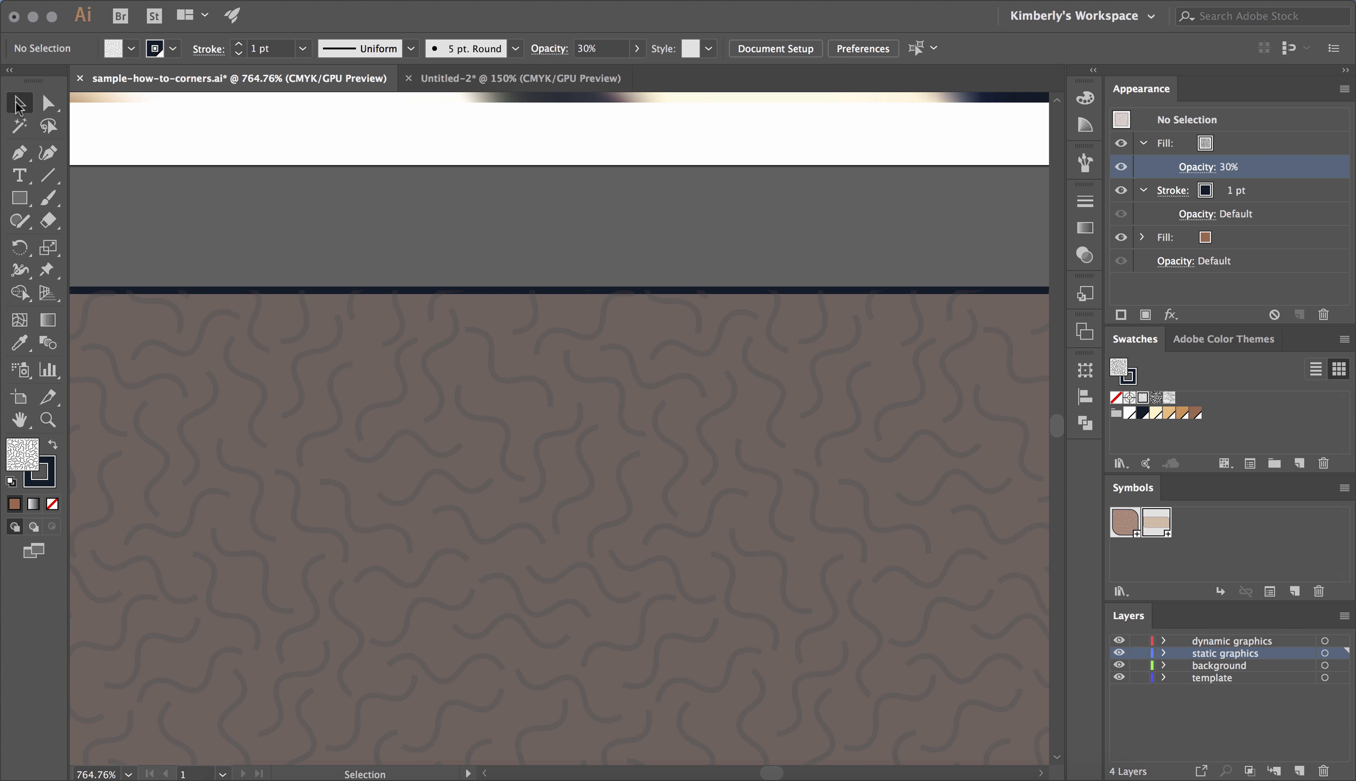
pyautogui.click(443, 291)
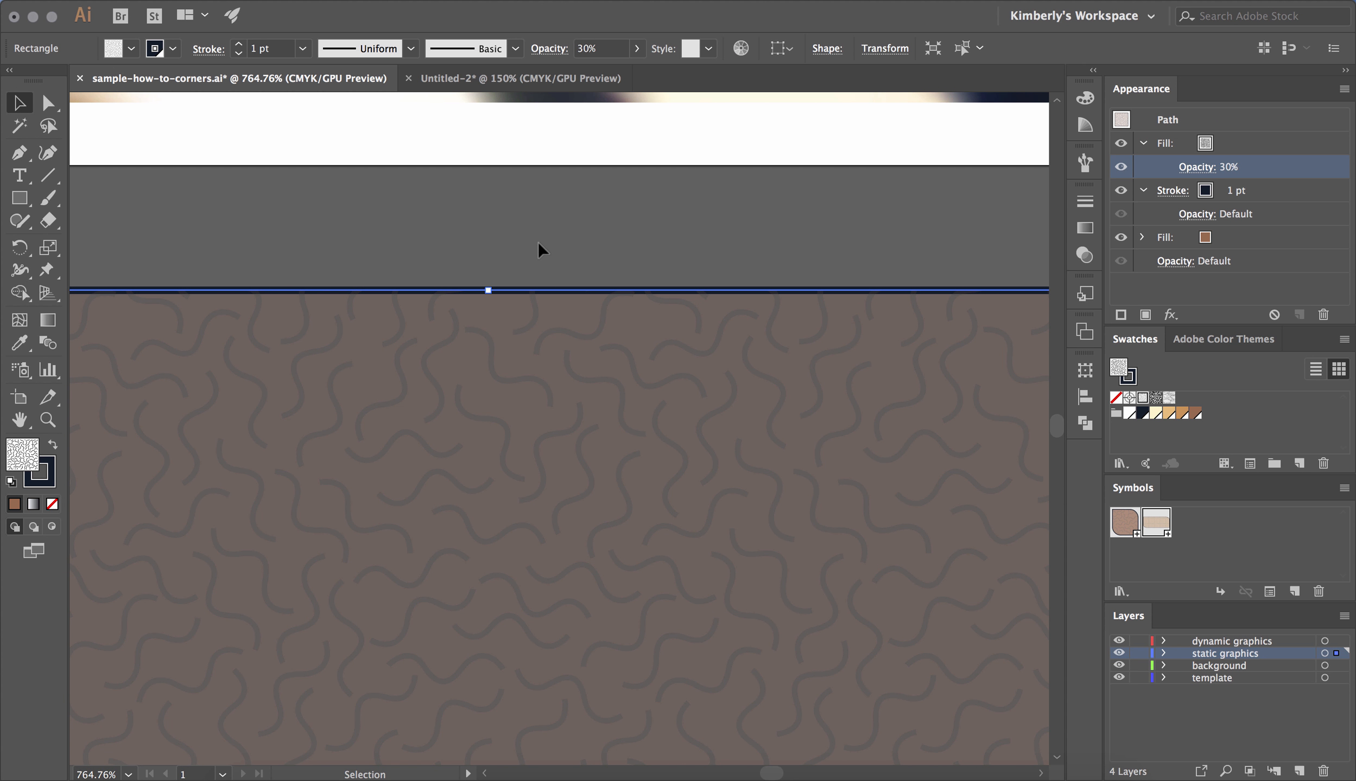
pyautogui.click(538, 243)
pyautogui.press('super+0')
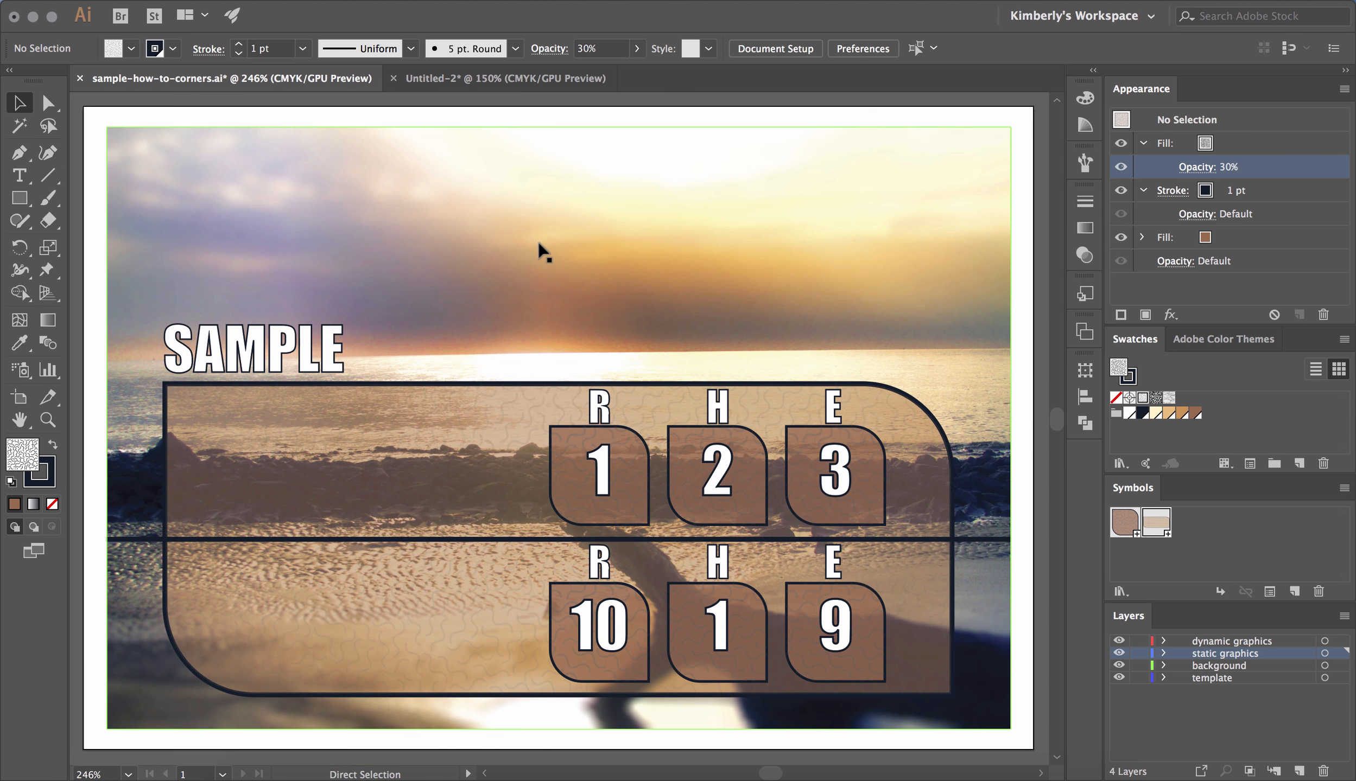
pyautogui.scroll(-10, 568, 491)
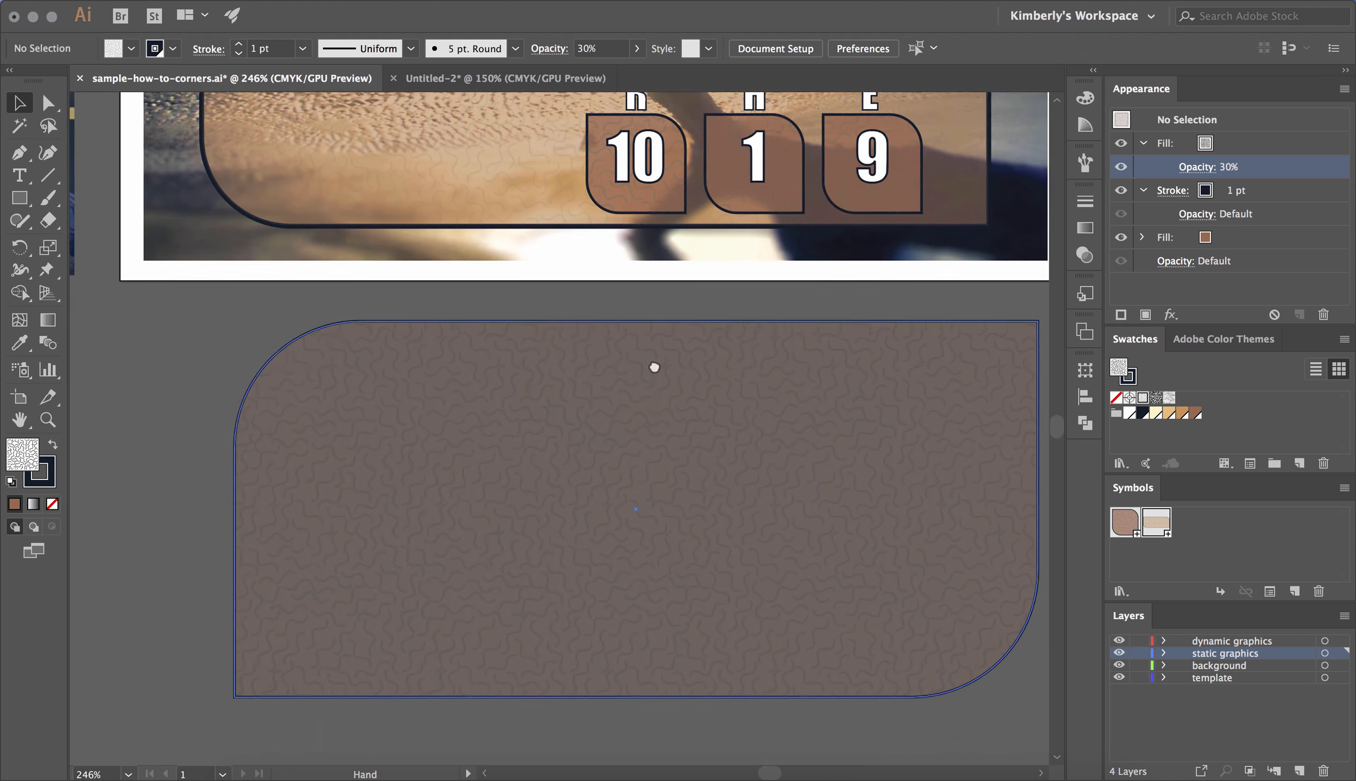
pyautogui.press('z')
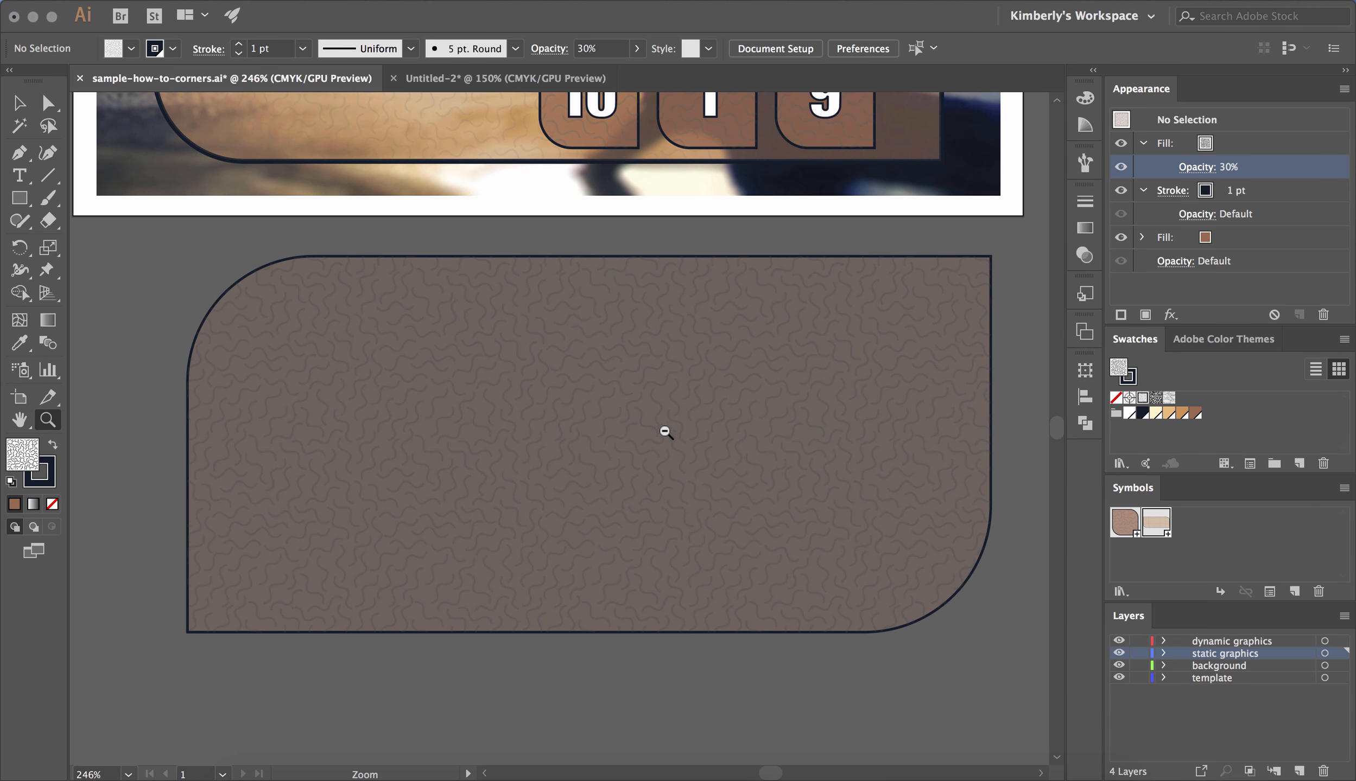
pyautogui.keyDown('alt'); pyautogui.click(639, 422); pyautogui.keyUp('alt')
pyautogui.keyDown('alt'); pyautogui.click(641, 426); pyautogui.keyUp('alt')
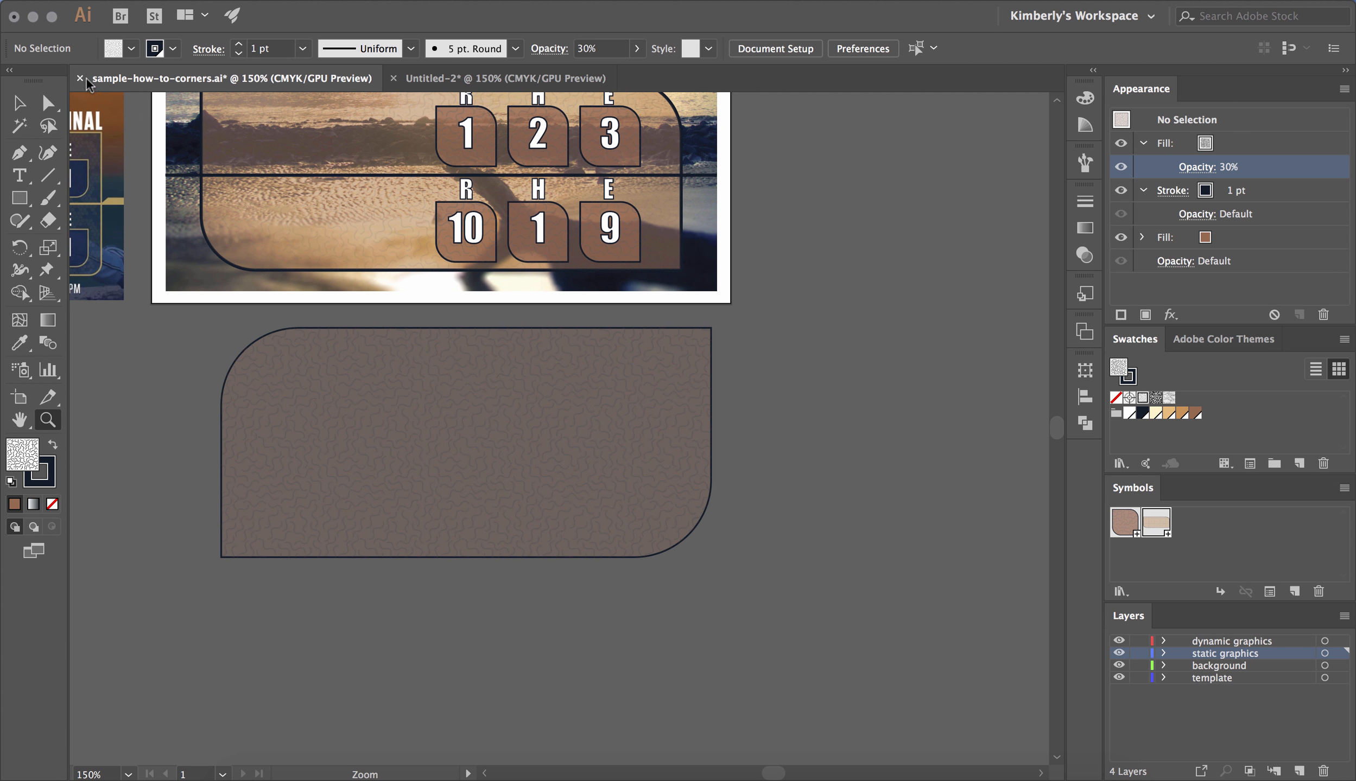
# - Move the textured rounded rectangle slightly away from the artboard and save it as a dynamic symbol named largeBrownArea
pyautogui.press('v')
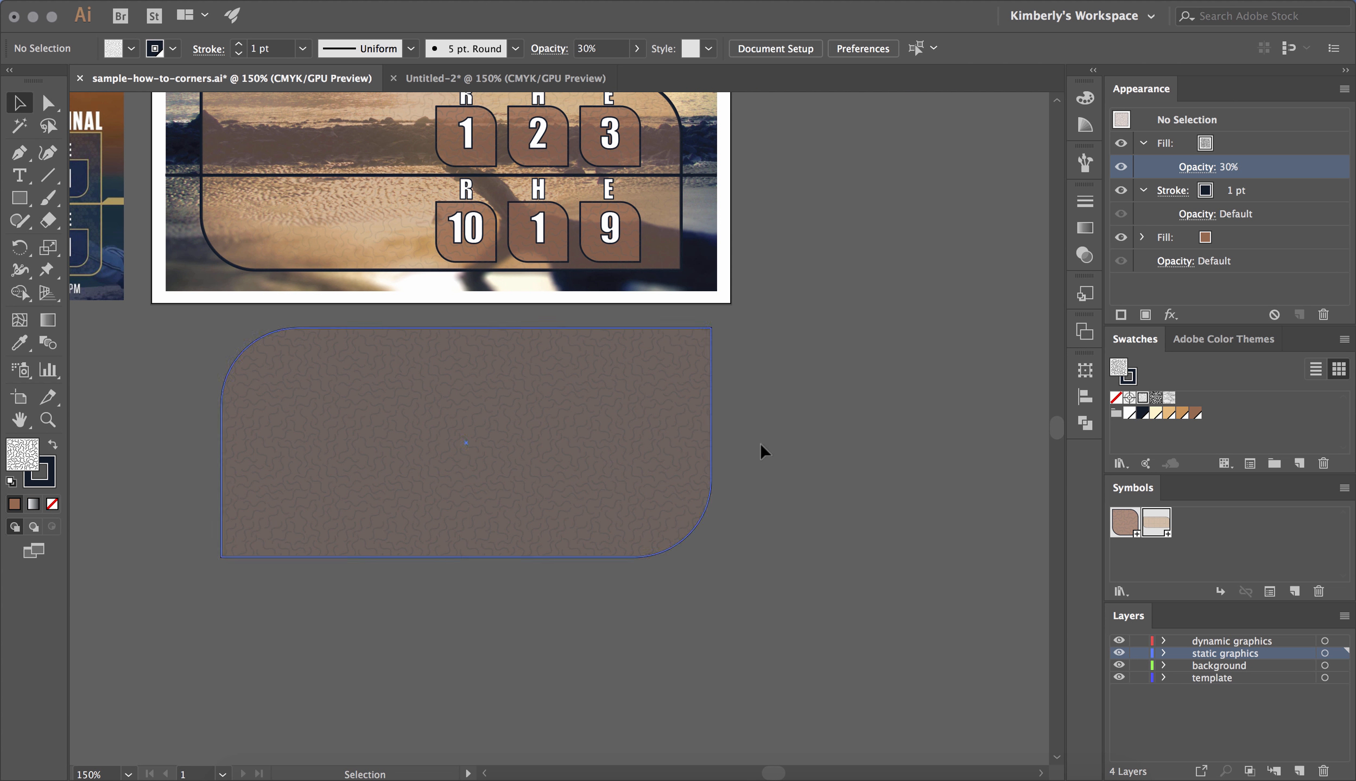
pyautogui.click(588, 392)
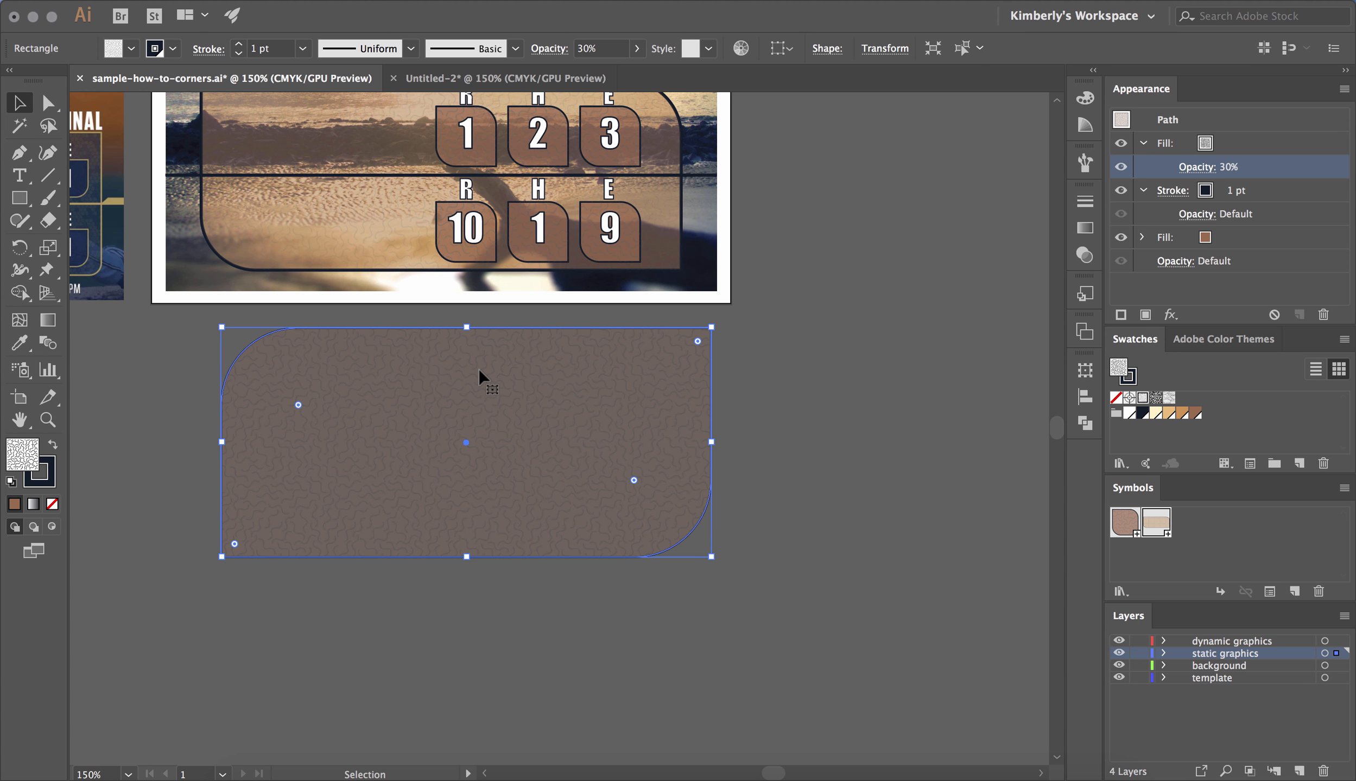
pyautogui.moveTo(564, 408); pyautogui.dragTo(701, 442)
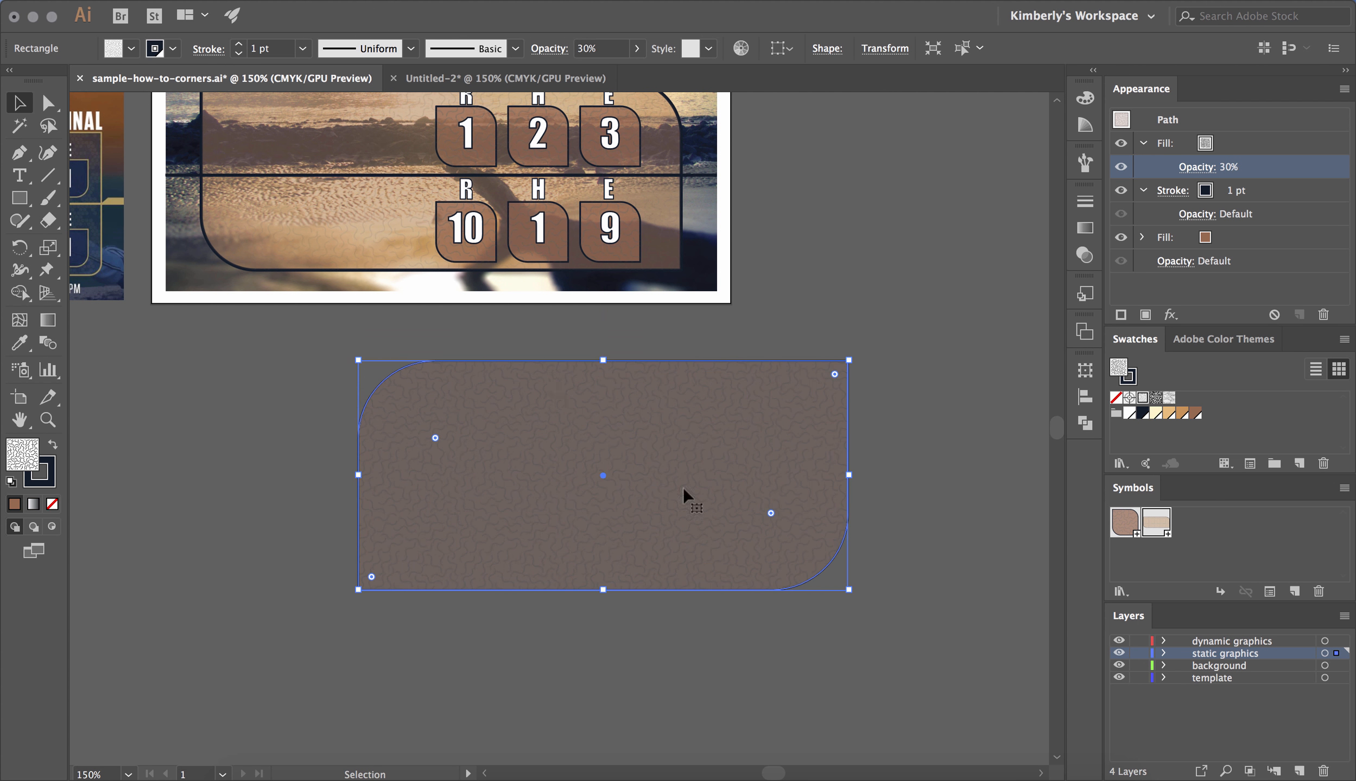
pyautogui.click(1294, 592)
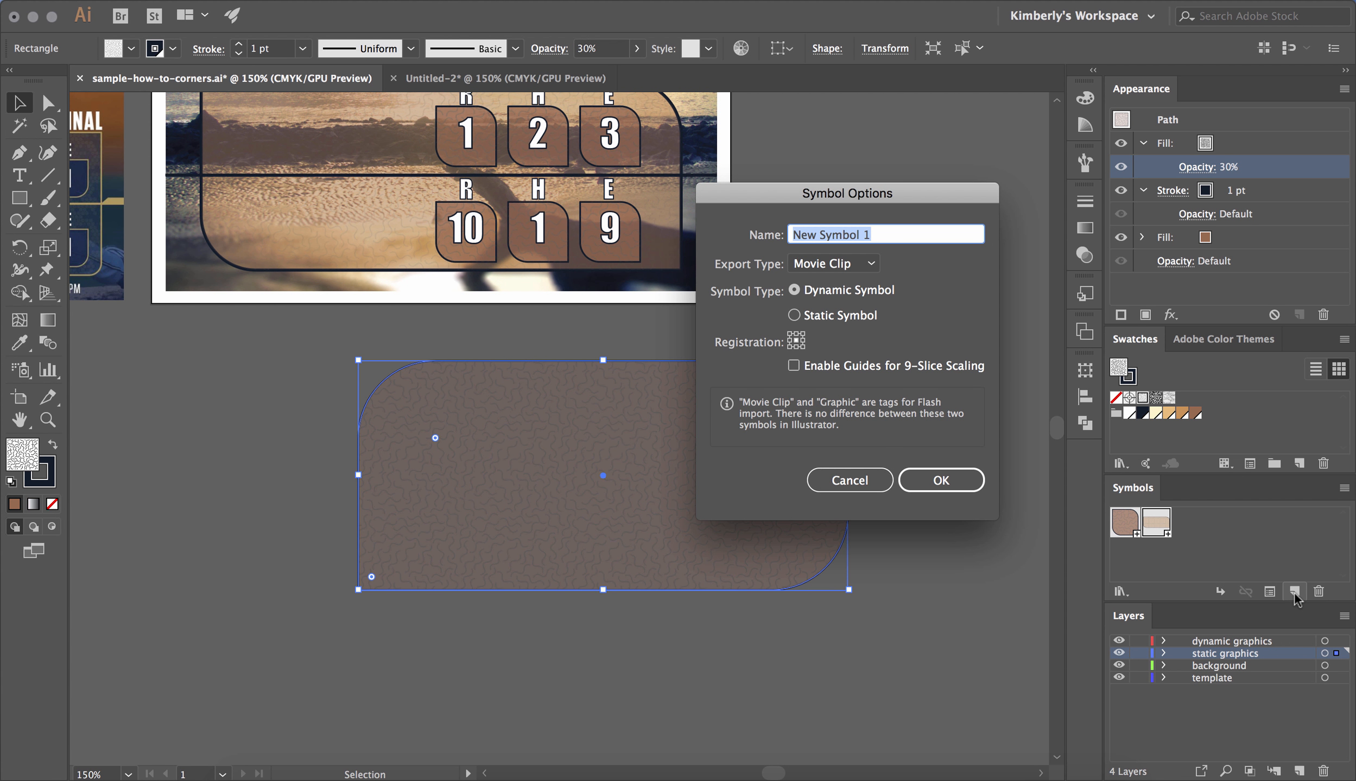
pyautogui.write('largeBrownArea')
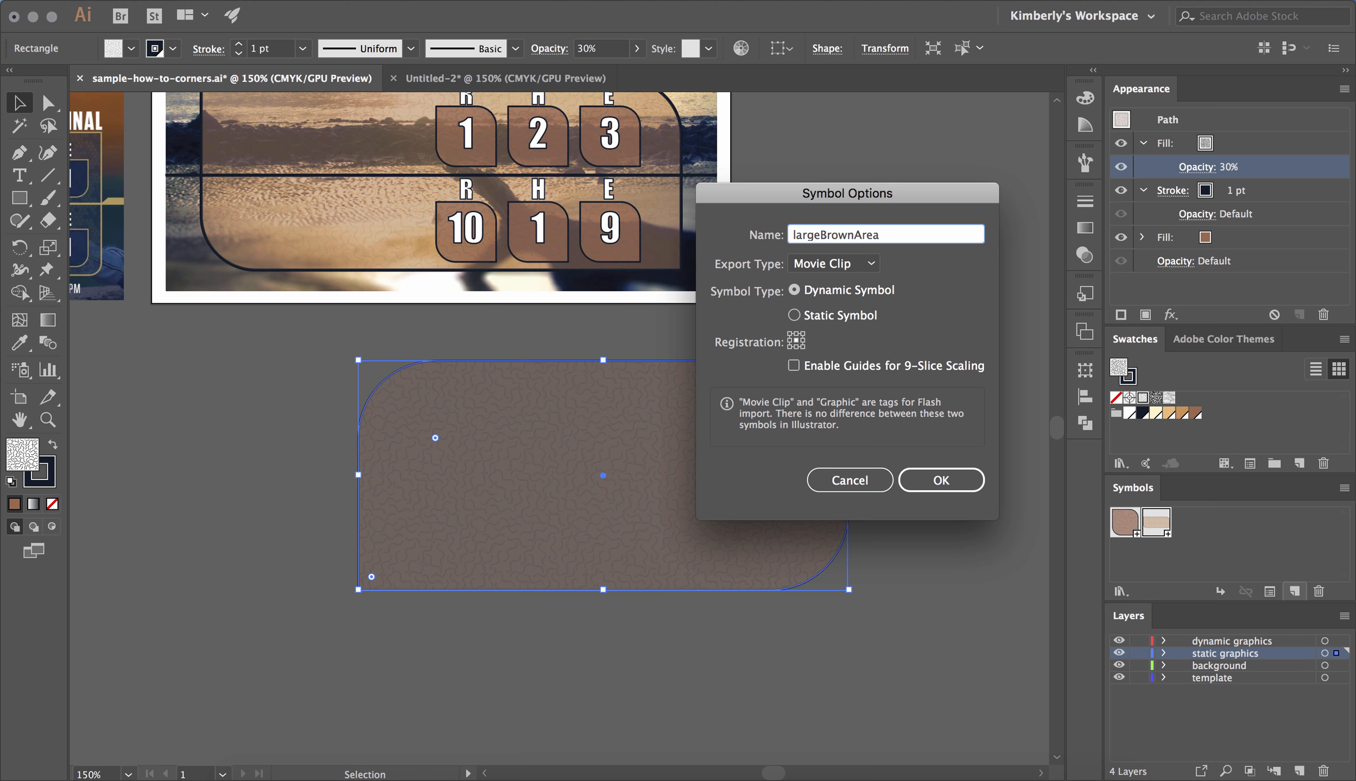
pyautogui.press('Return')
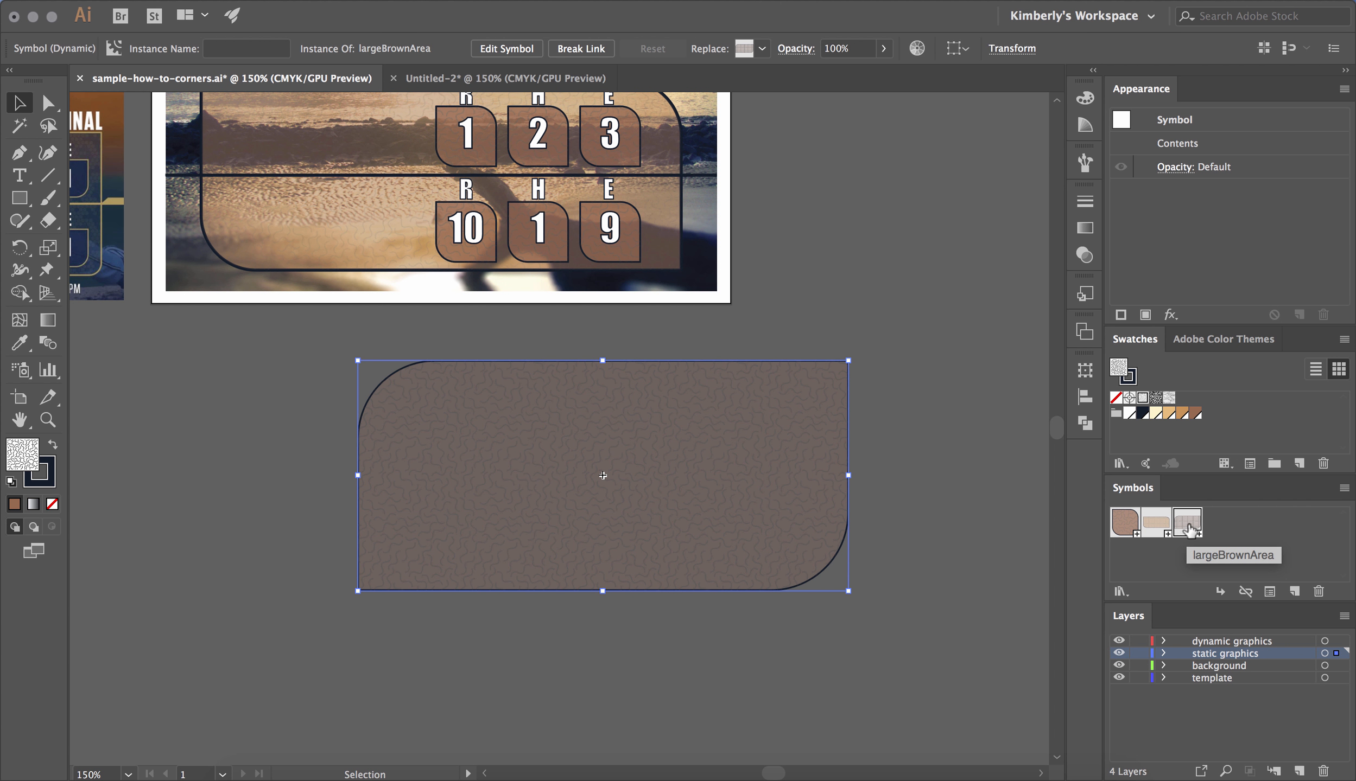
# - Place a second largeBrownArea instance so that it overlaps the lower-right corner of the first instance
pyautogui.moveTo(761, 429); pyautogui.dragTo(882, 582)
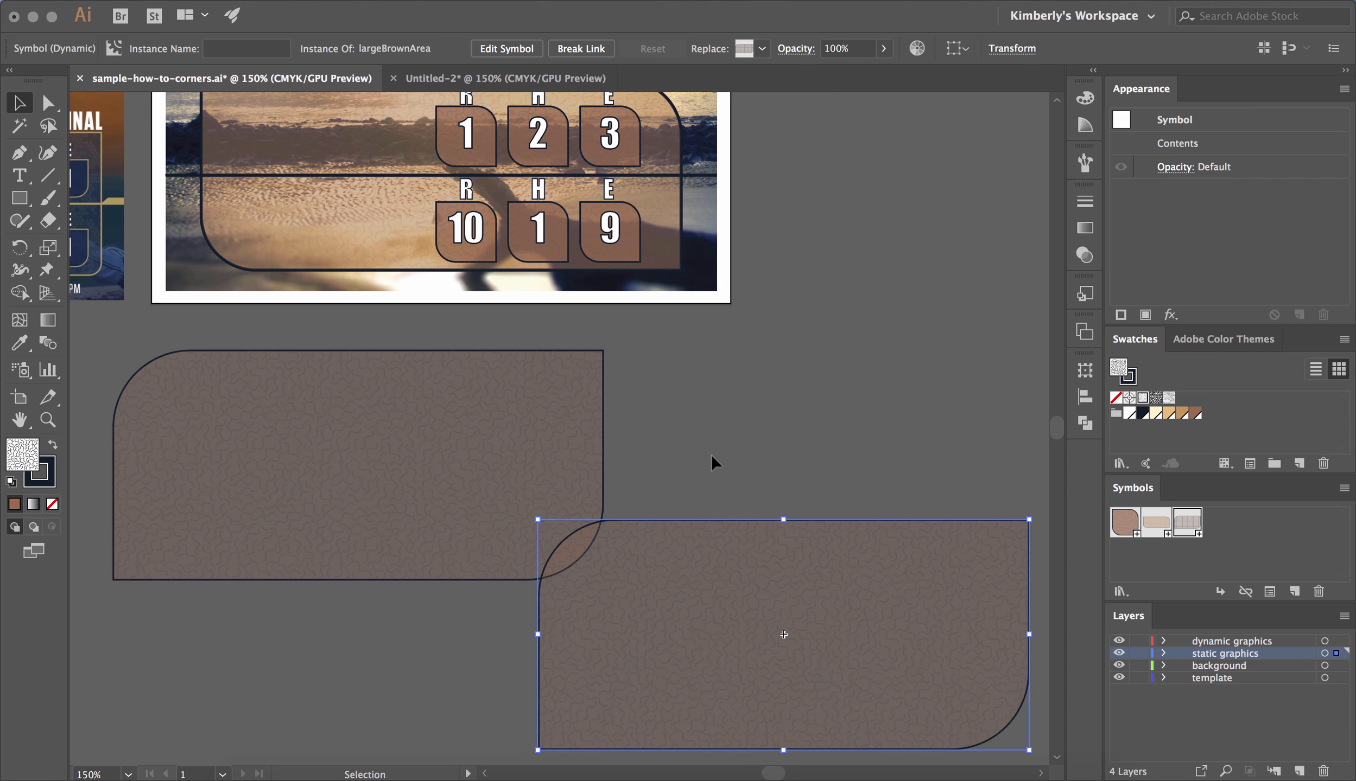
pyautogui.click(714, 463)
pyautogui.click(544, 448)
pyautogui.click(707, 592)
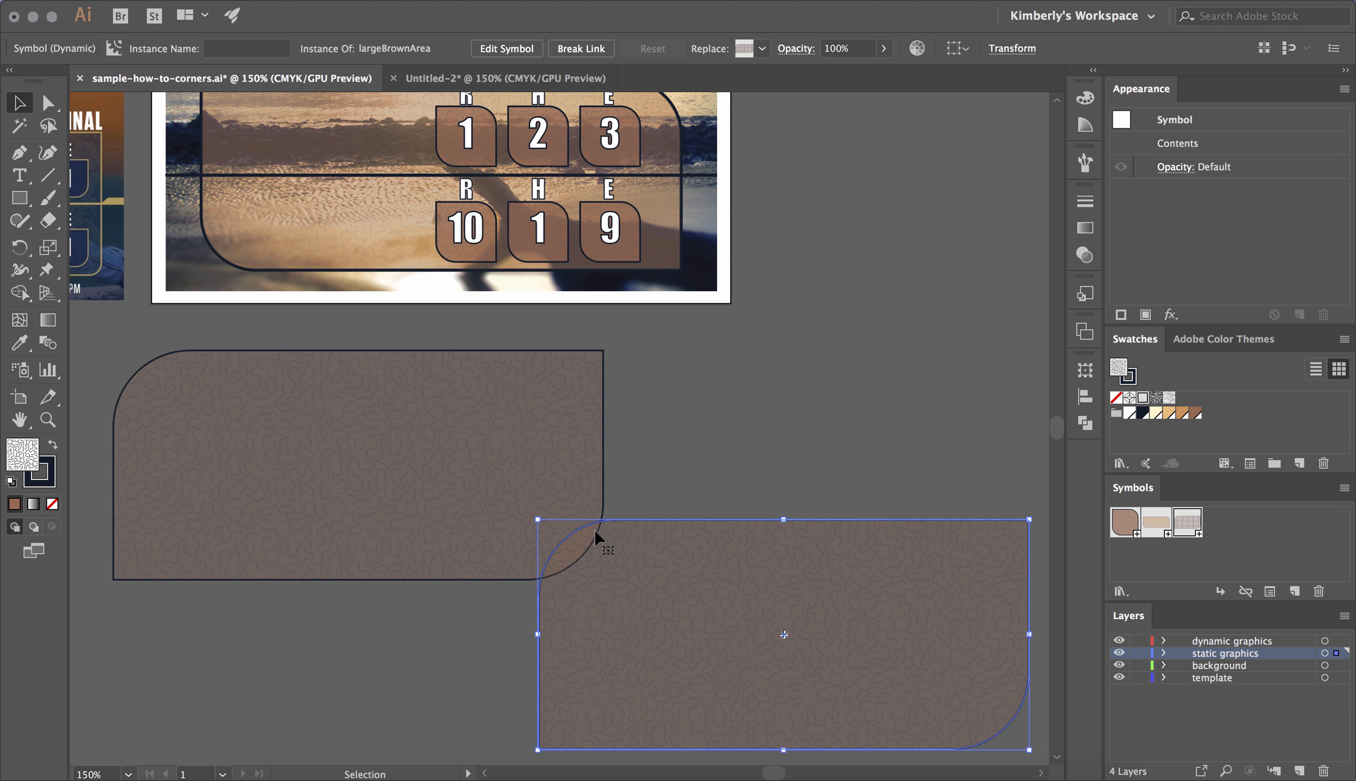
# - Edit the largeBrownArea symbol, recolour its brown fill with the dark navy swatch and leave symbol editing
pyautogui.doubleClick(1184, 526)
pyautogui.click(589, 434)
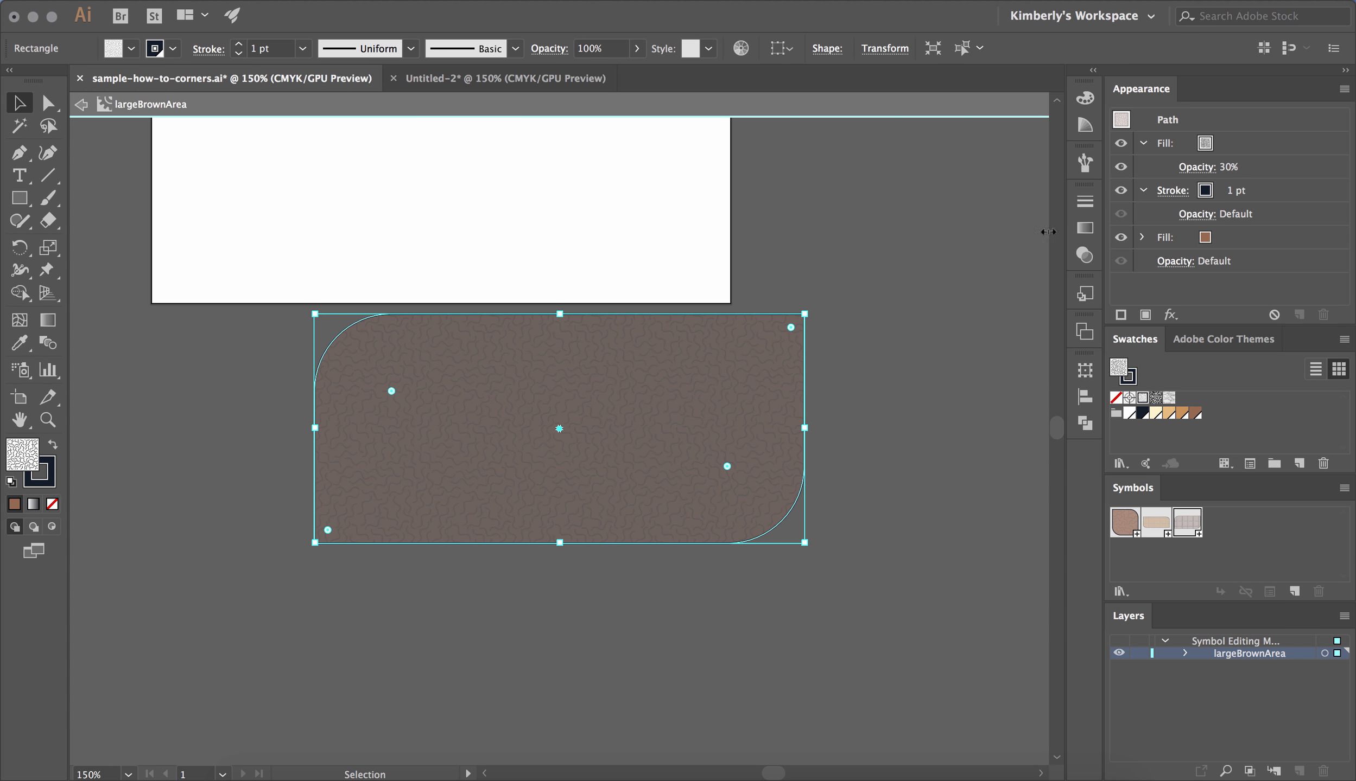
pyautogui.click(1218, 242)
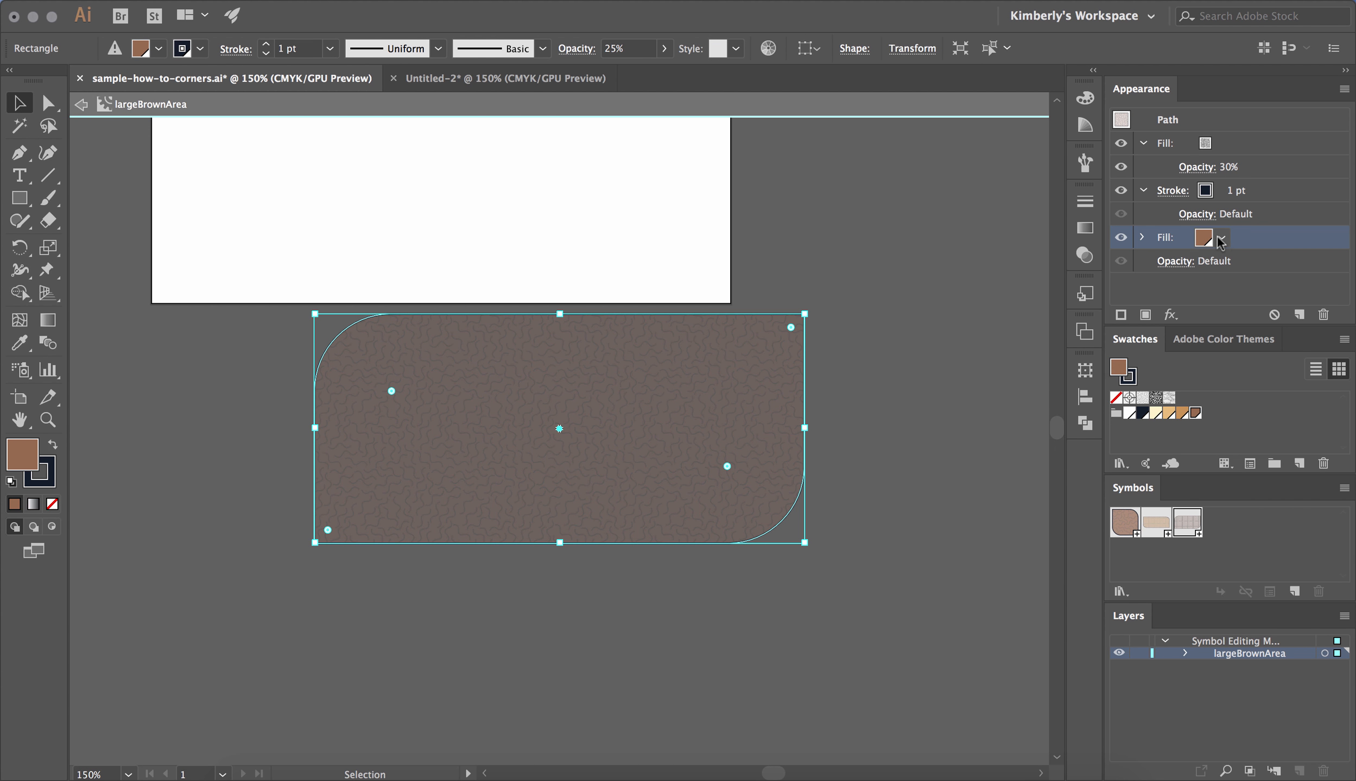
pyautogui.click(1220, 239)
pyautogui.click(1048, 285)
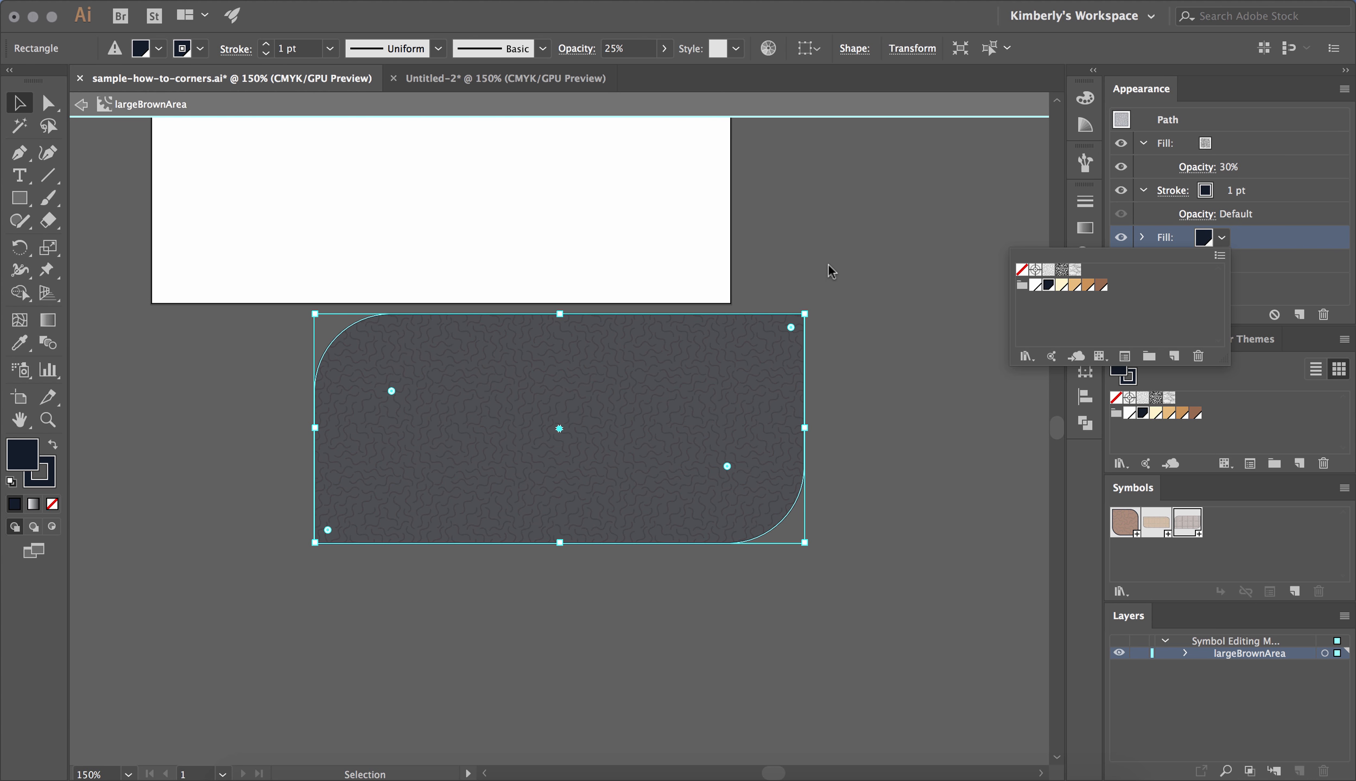
pyautogui.click(836, 247)
pyautogui.doubleClick(844, 237)
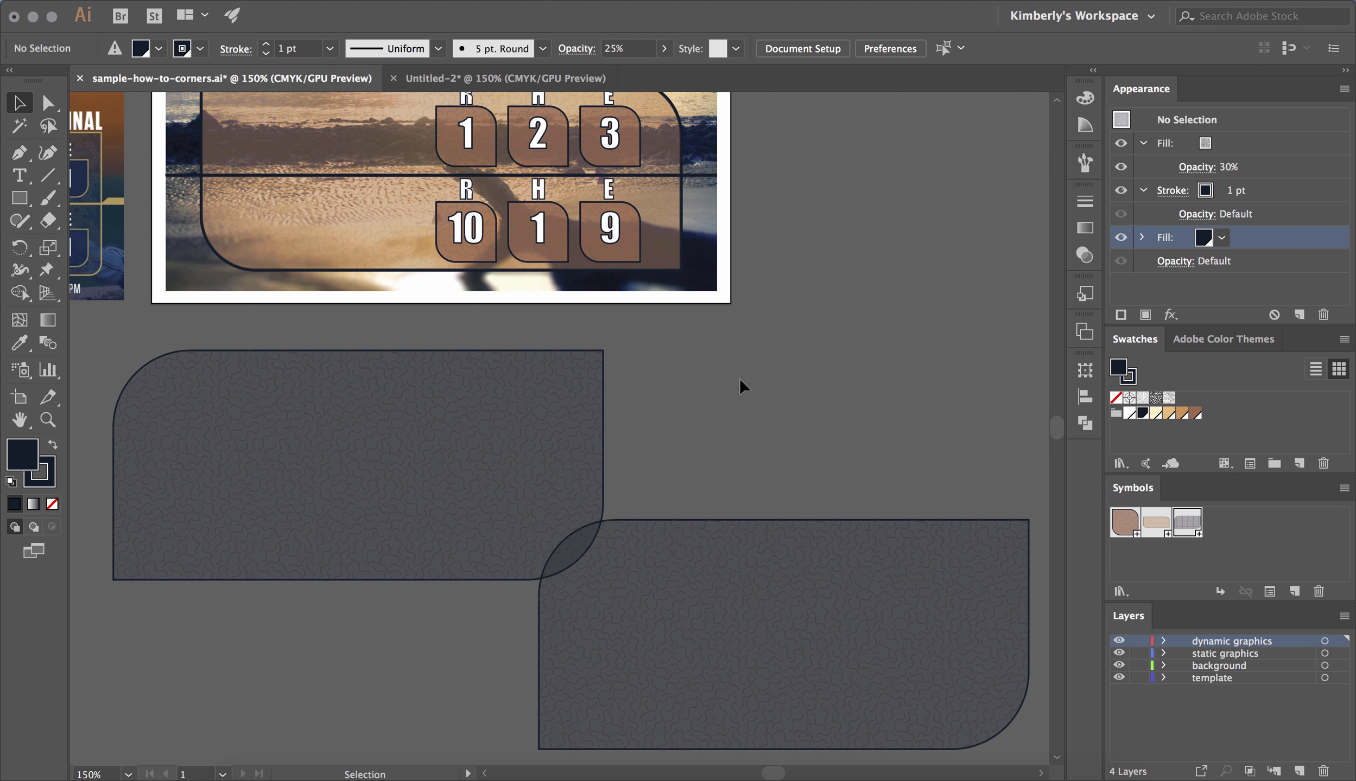
# - Delete both largeBrownArea instances from the area below the artboard
pyautogui.moveTo(502, 551); pyautogui.dragTo(501, 552)
pyautogui.press('Delete')
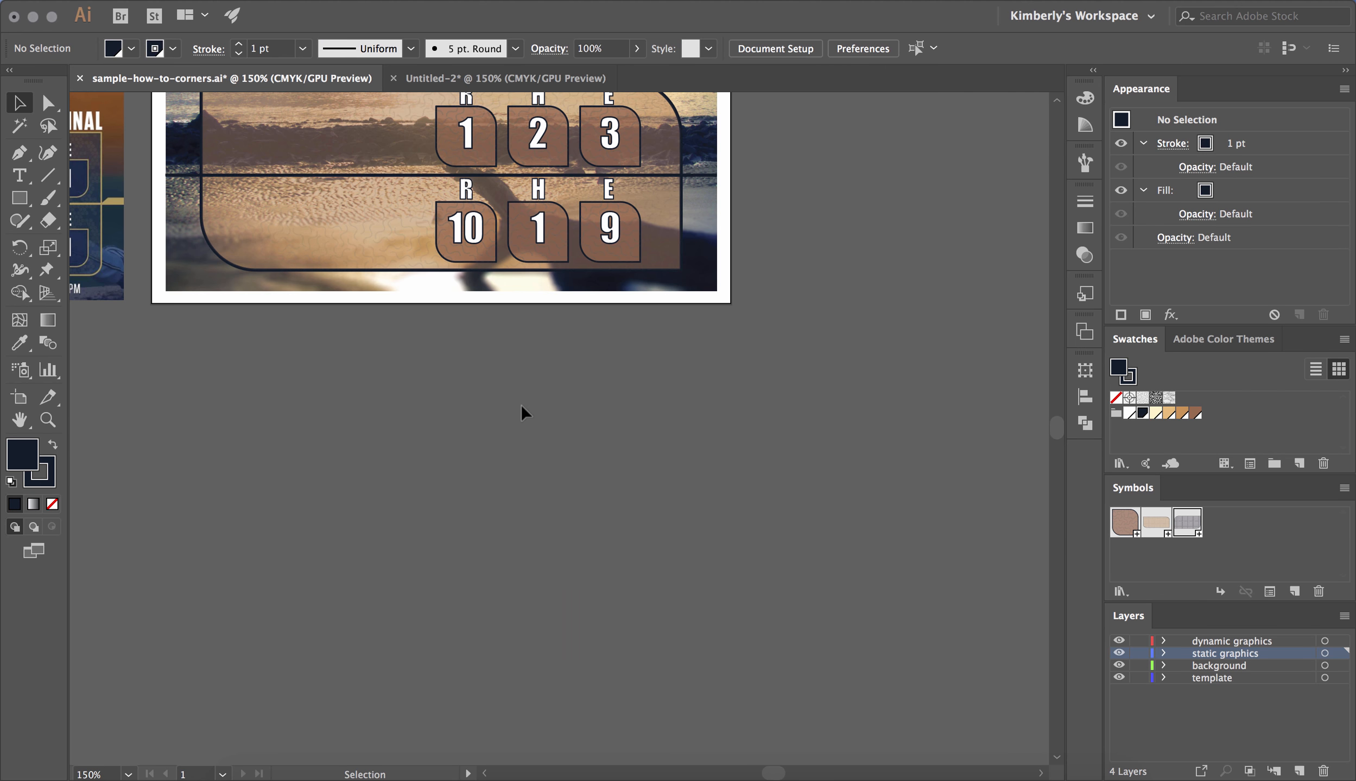
# - Draw a small rectangle in the empty area below the sample scoreboard artboard and deselect it
pyautogui.press('space')
pyautogui.moveTo(783, 174); pyautogui.dragTo(868, 274)
pyautogui.click(19, 198)
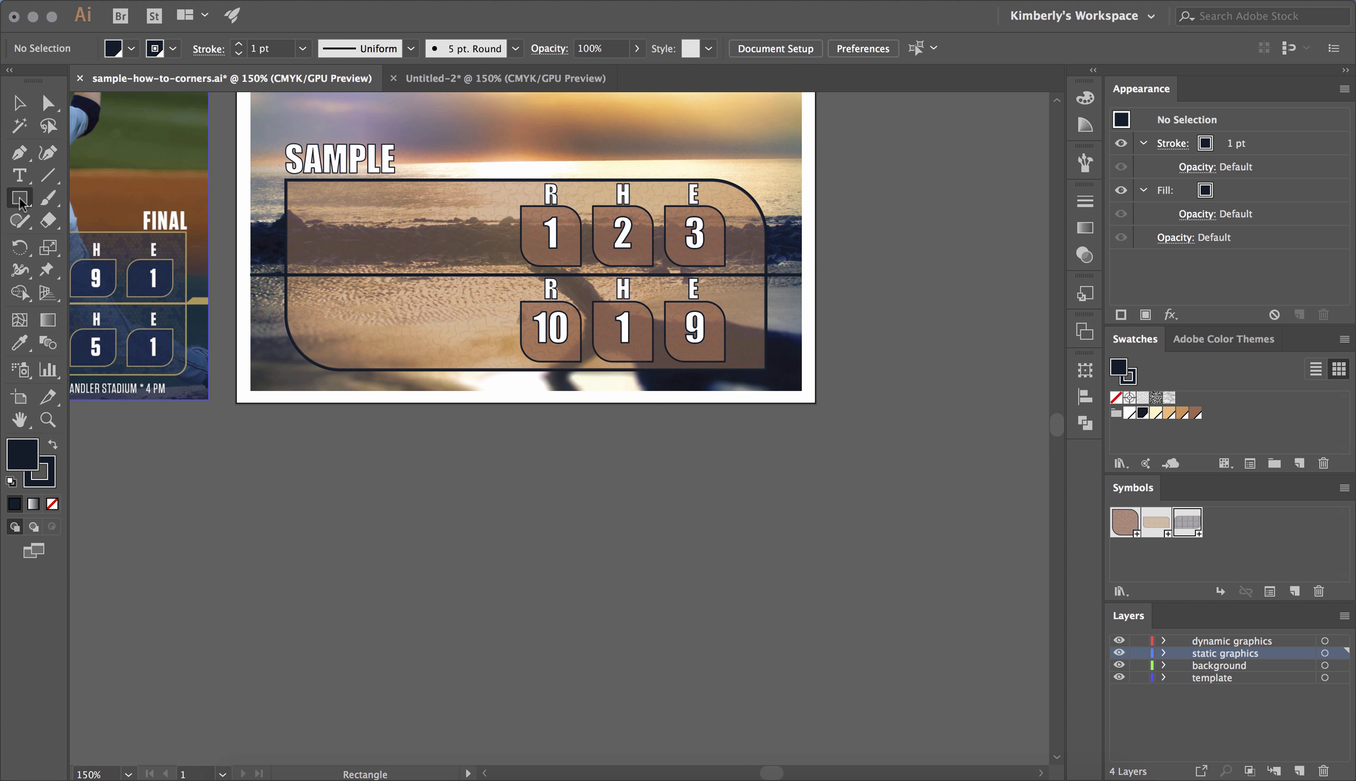
pyautogui.moveTo(520, 454); pyautogui.dragTo(602, 521)
pyautogui.click(19, 102)
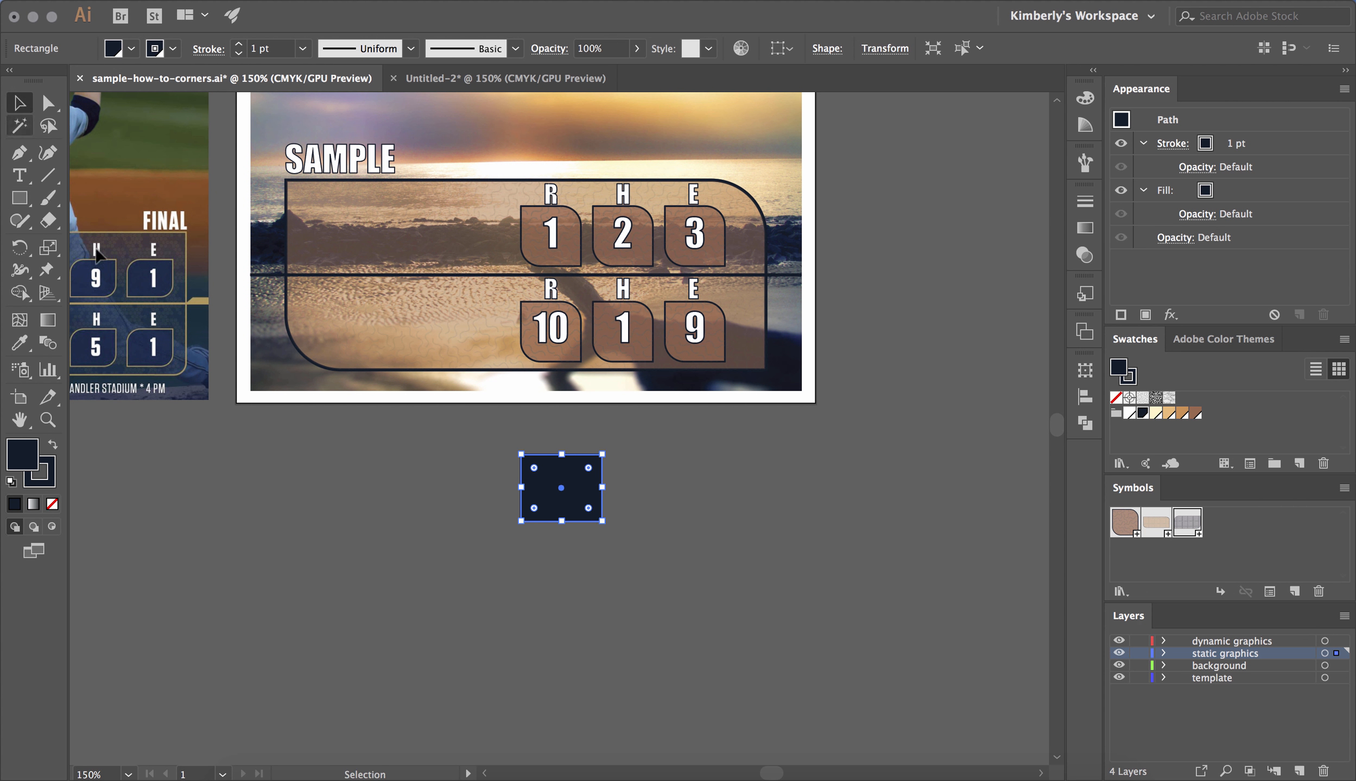
pyautogui.click(495, 636)
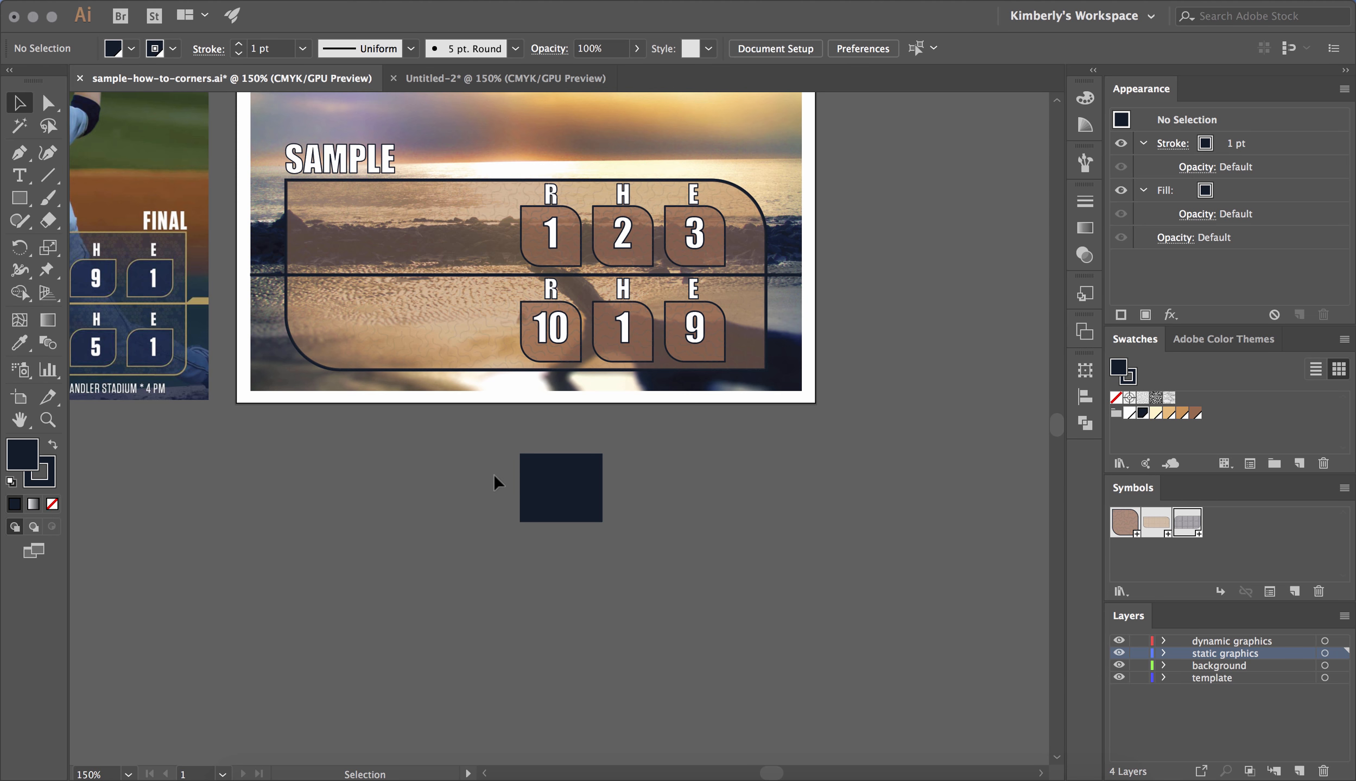
# - Round only the lower-left and upper-right corners of the small rectangle together
pyautogui.click(537, 517)
pyautogui.click(534, 508)
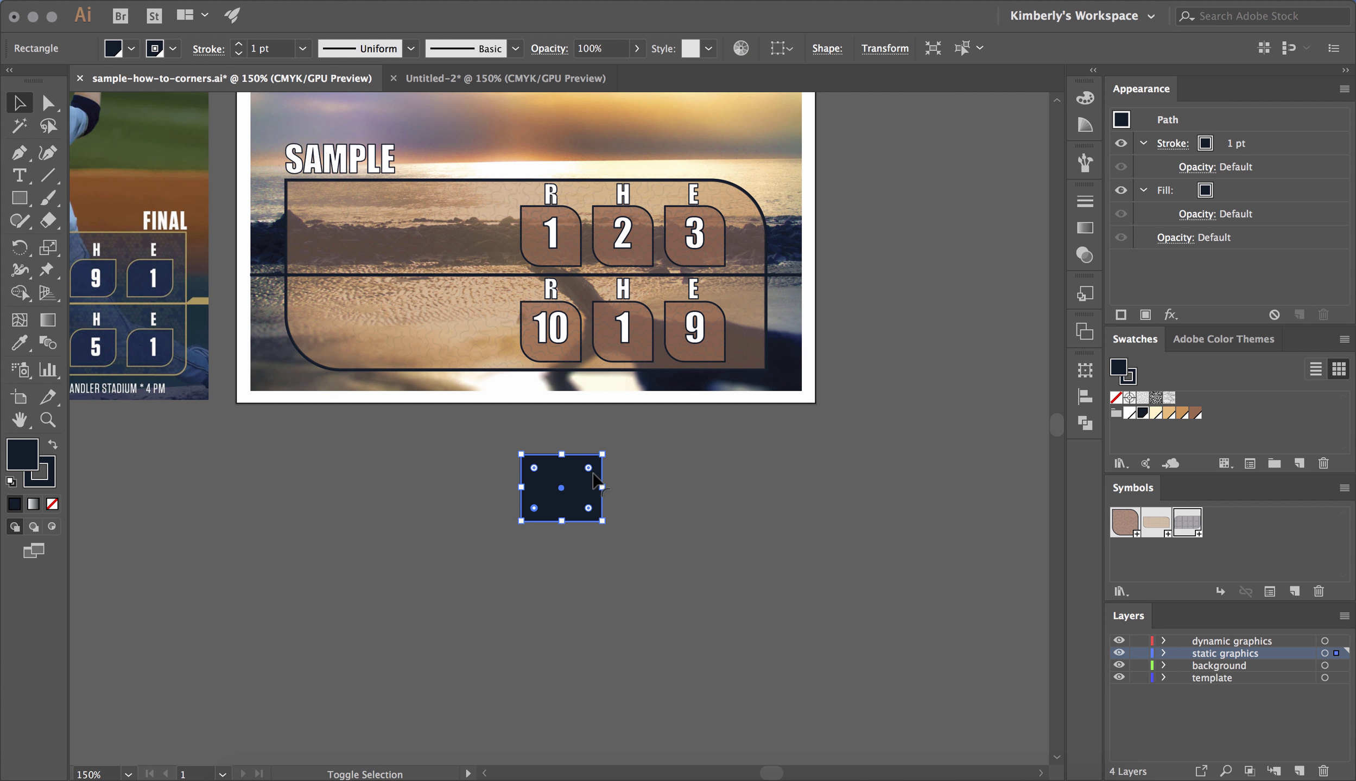
pyautogui.keyDown('shift'); pyautogui.click(589, 468); pyautogui.keyUp('shift')
pyautogui.moveTo(590, 469); pyautogui.dragTo(577, 480)
pyautogui.click(669, 496)
pyautogui.click(576, 502)
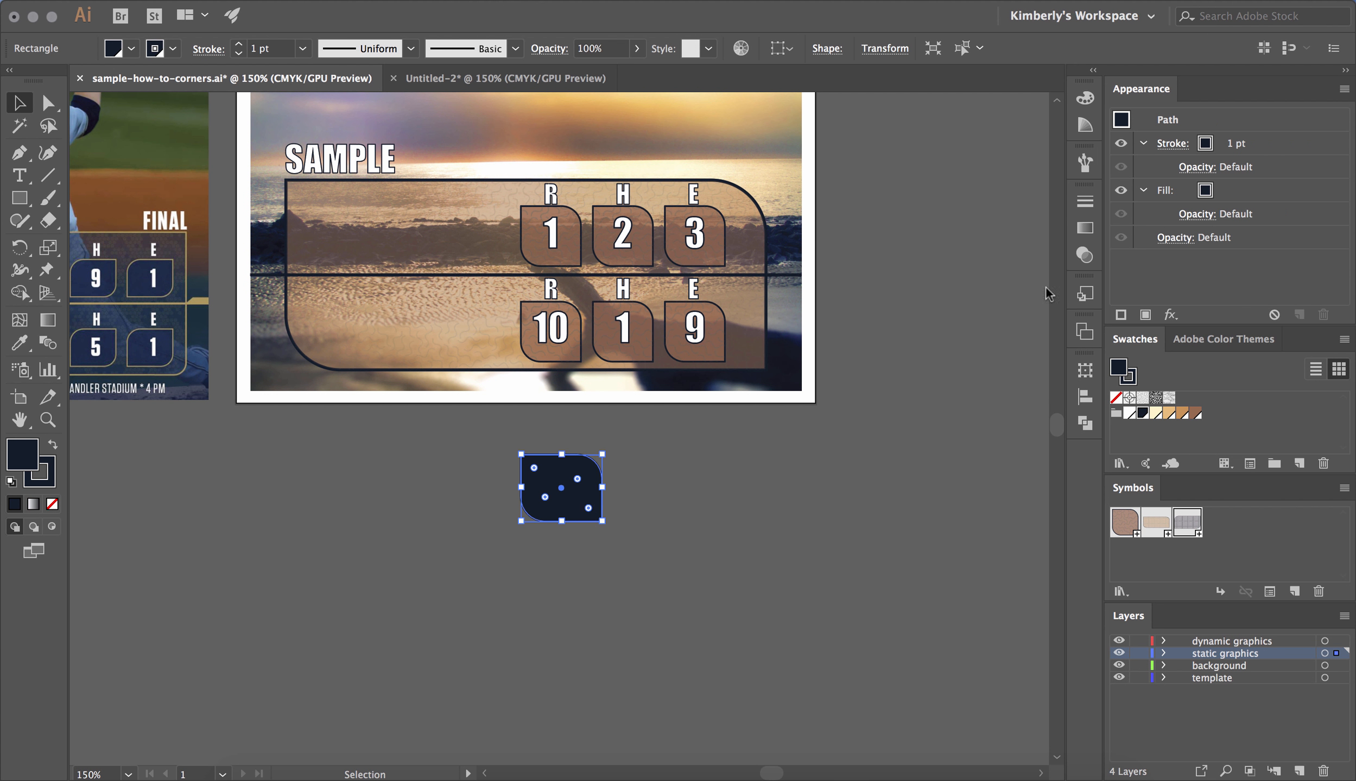
# - Change the small rectangle's fill to the tan-orange swatch just before the brown one
pyautogui.click(1203, 191)
pyautogui.click(1221, 191)
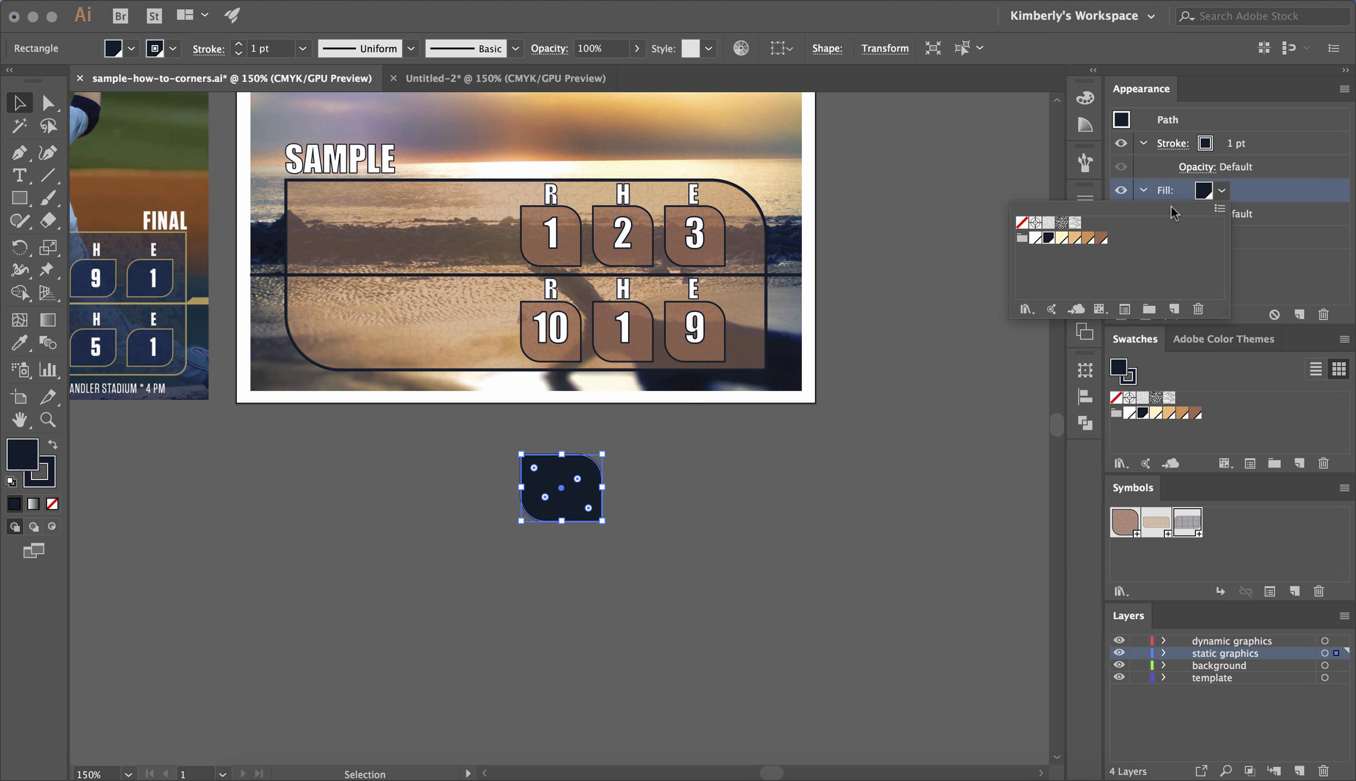
pyautogui.click(1088, 240)
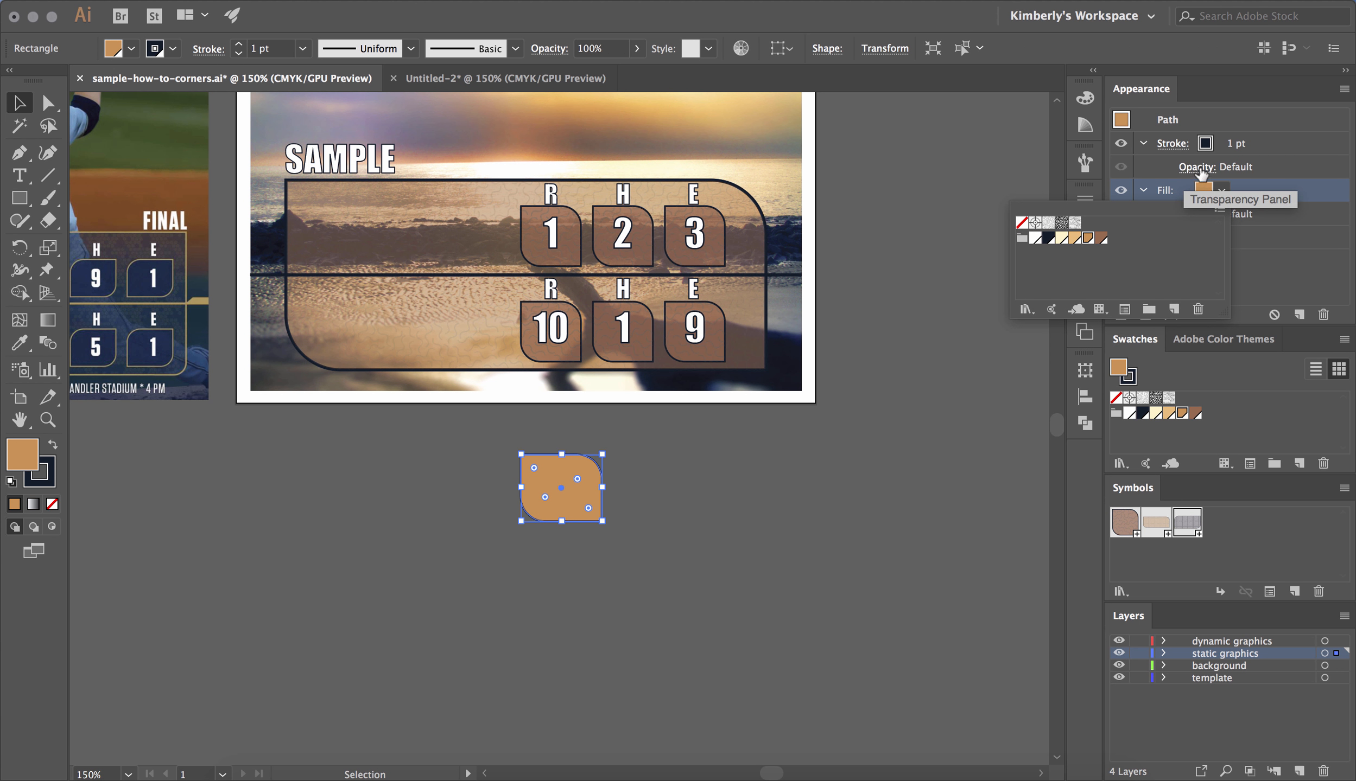
pyautogui.click(1273, 264)
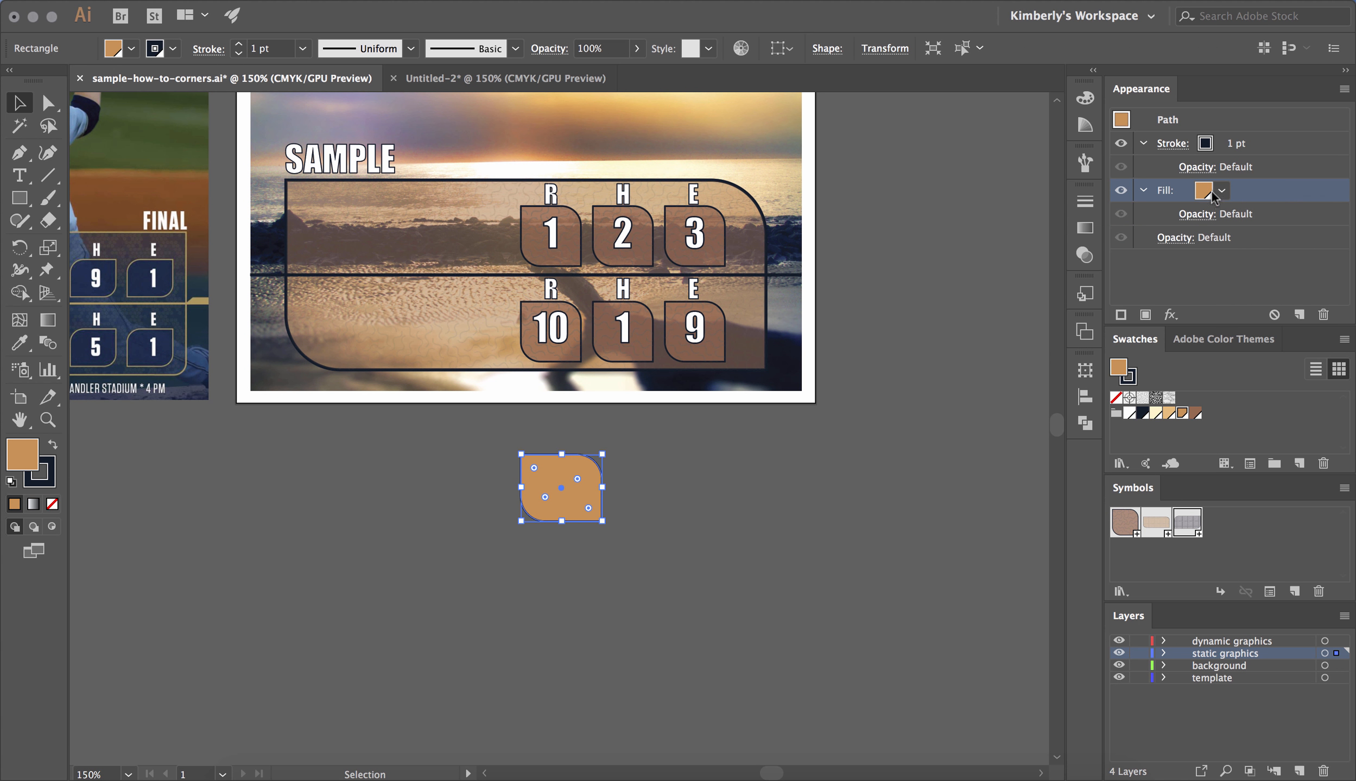
# - Lower the opacity of only the small rectangle's tan-orange fill to 24%
pyautogui.click(1194, 215)
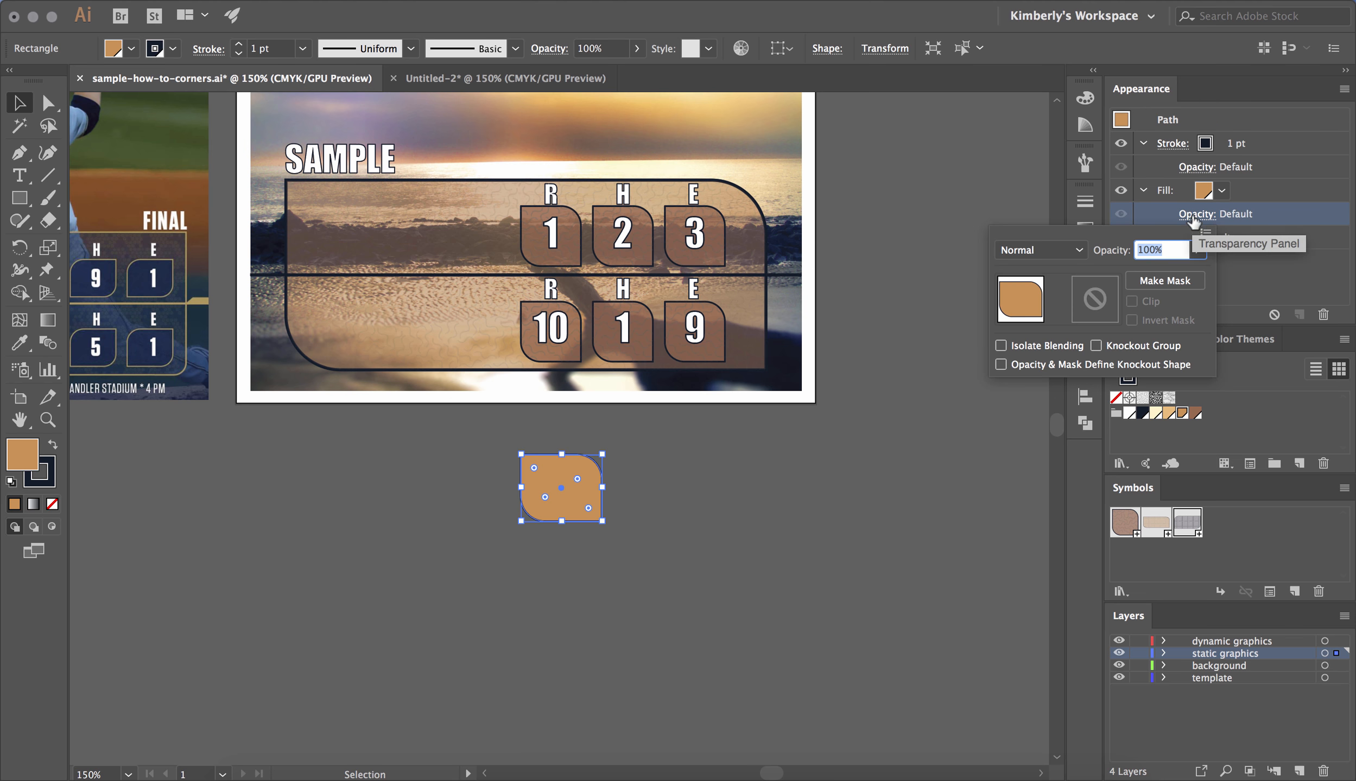
pyautogui.click(1196, 250)
pyautogui.moveTo(1191, 273); pyautogui.dragTo(1143, 274)
pyautogui.click(1240, 283)
pyautogui.click(1241, 295)
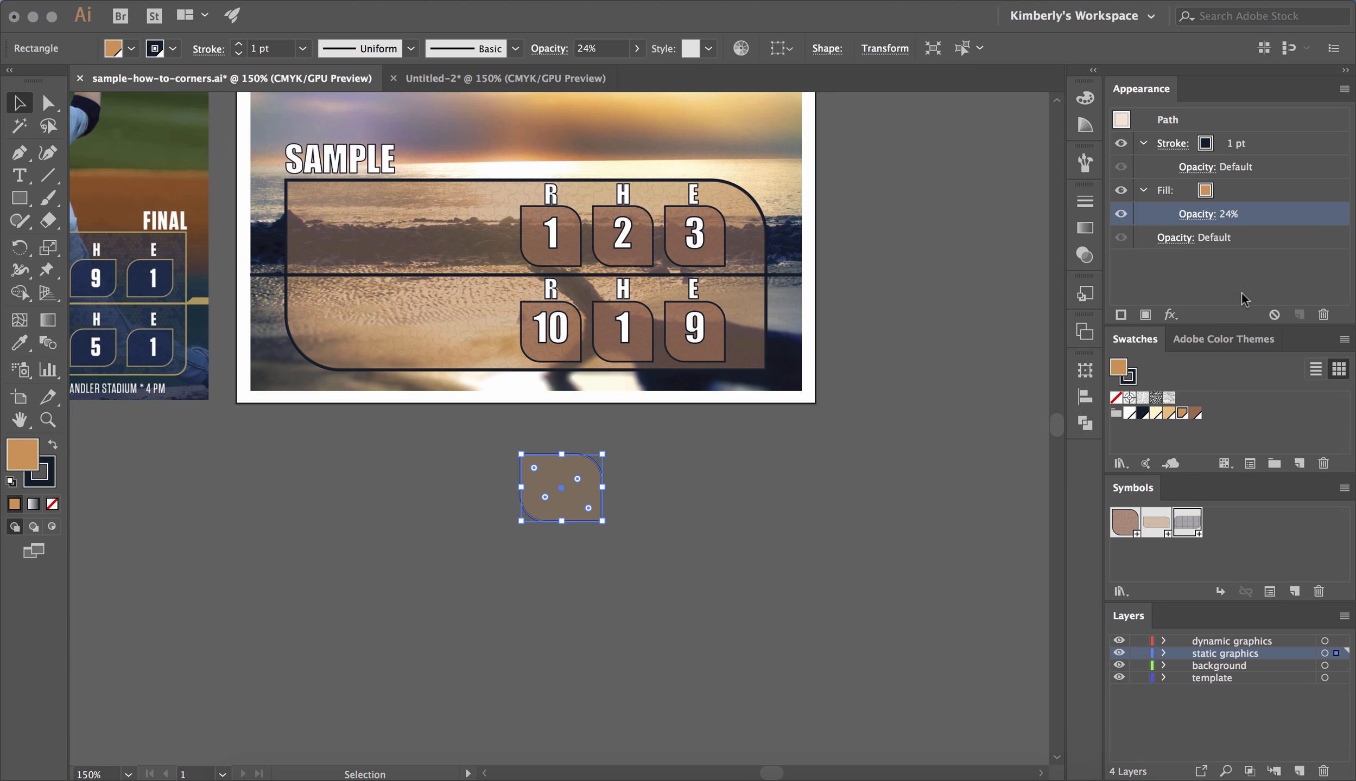
# - Add a second fill to the small rectangle and apply the last texture pattern among the document's swatches
pyautogui.click(1146, 315)
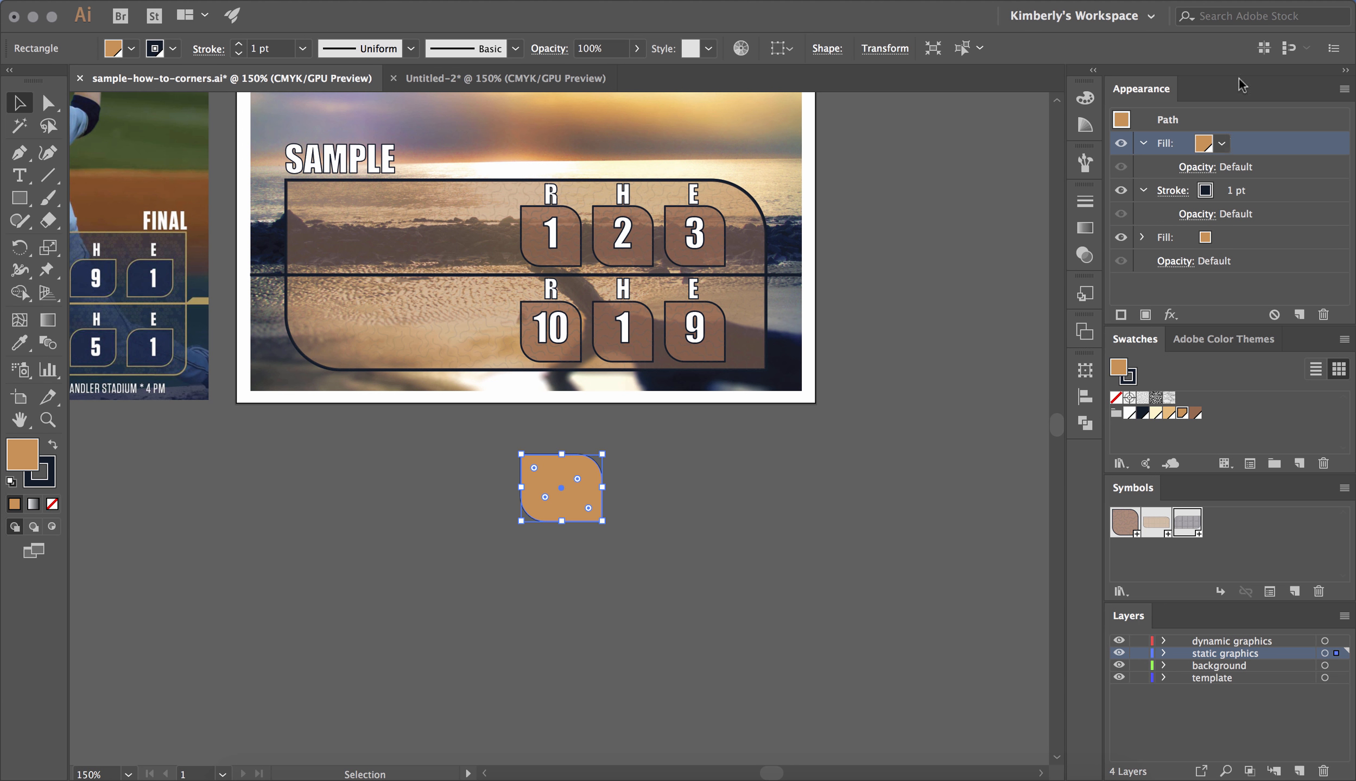
pyautogui.click(1222, 144)
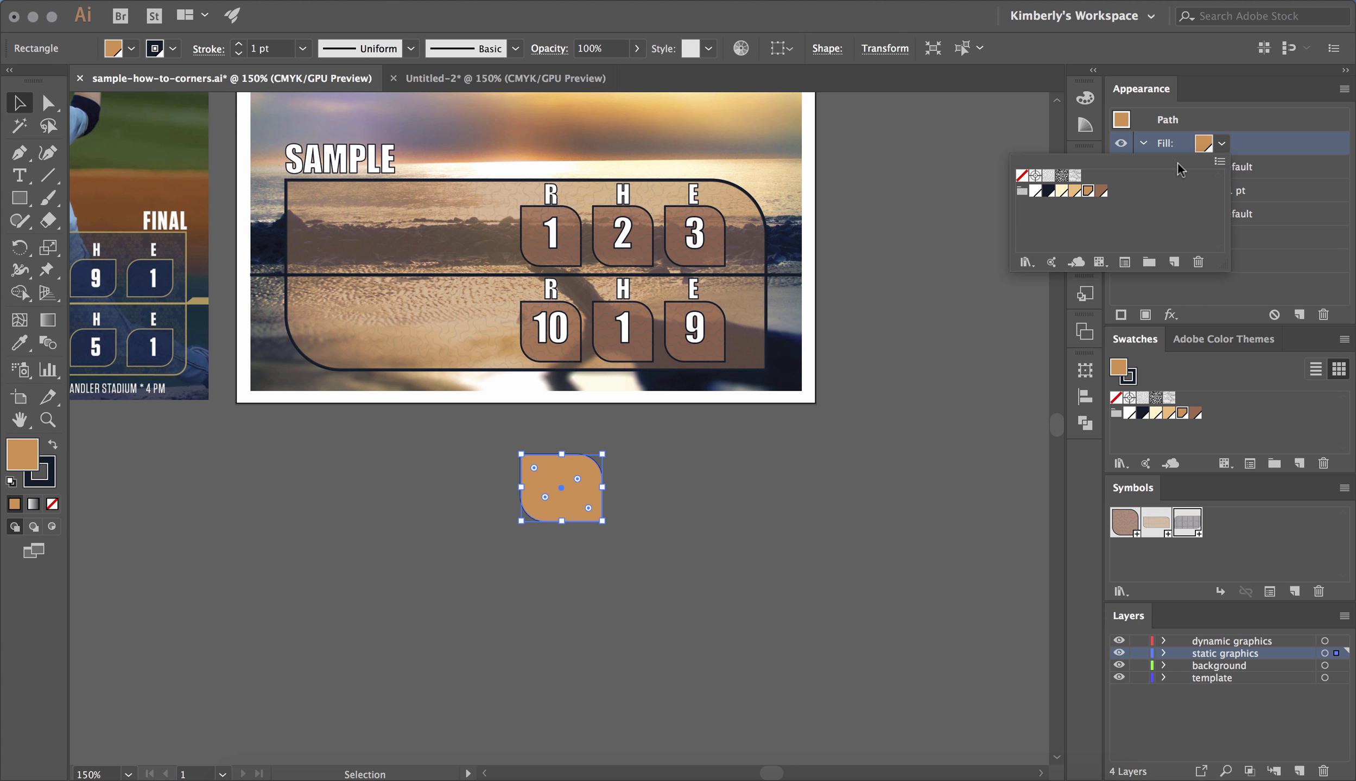
pyautogui.click(1074, 176)
pyautogui.click(894, 285)
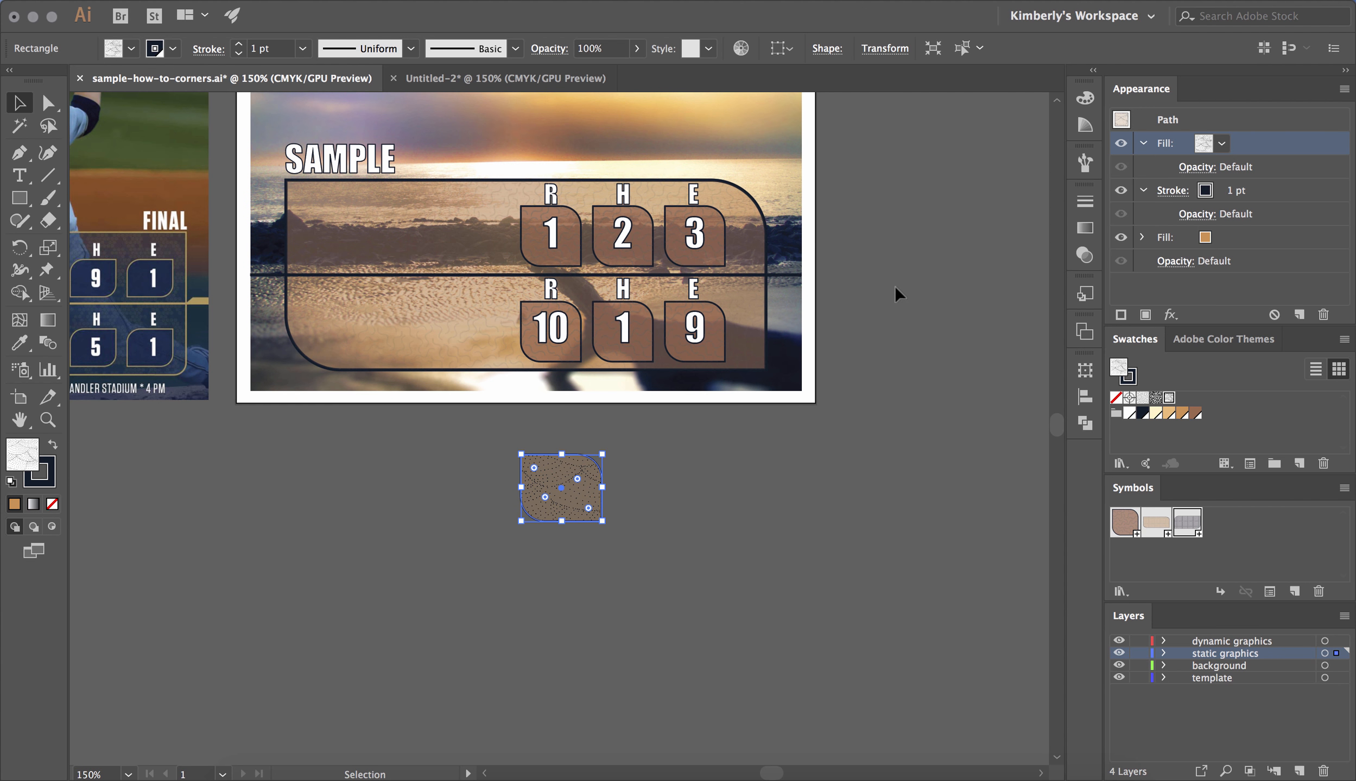
# - Move the small textured shape slightly to the right and examine its dotted pattern up close
pyautogui.click(752, 585)
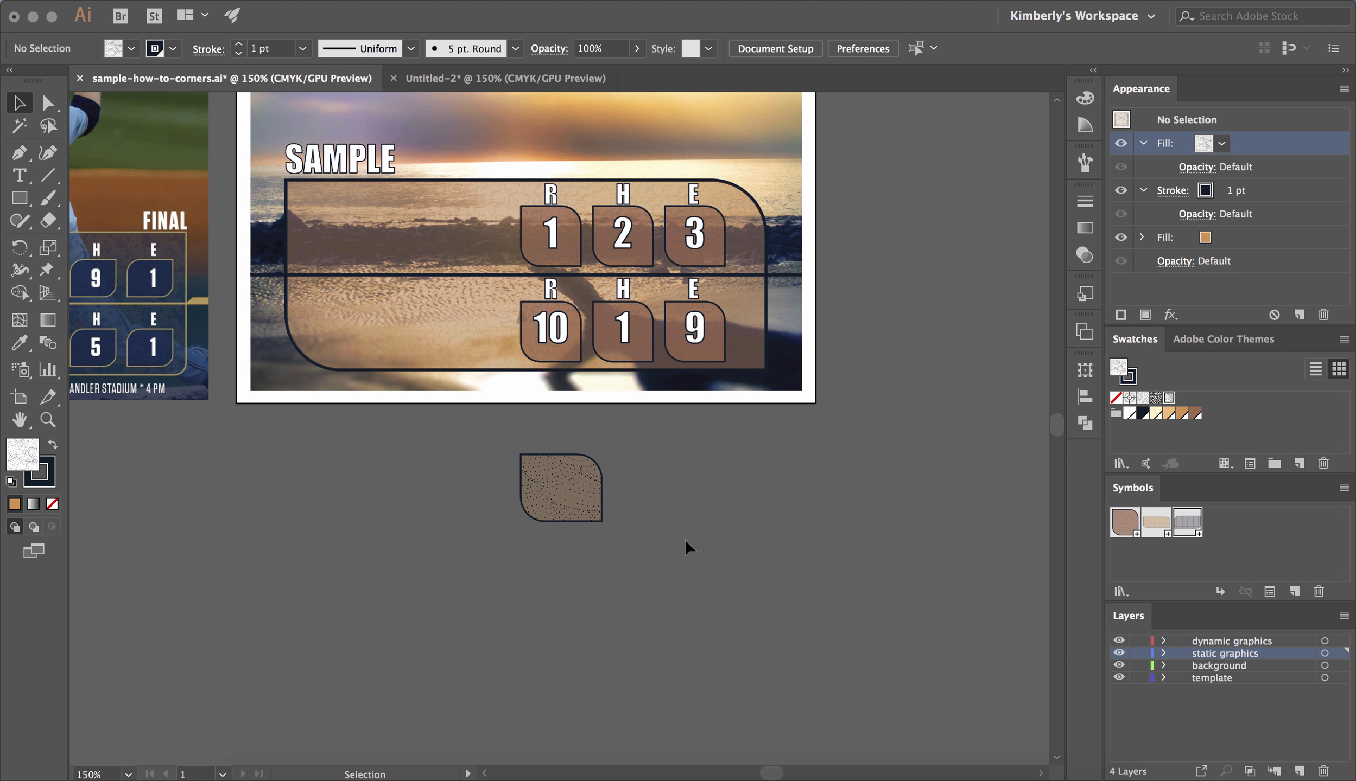
pyautogui.moveTo(578, 494); pyautogui.dragTo(632, 486)
pyautogui.press('z')
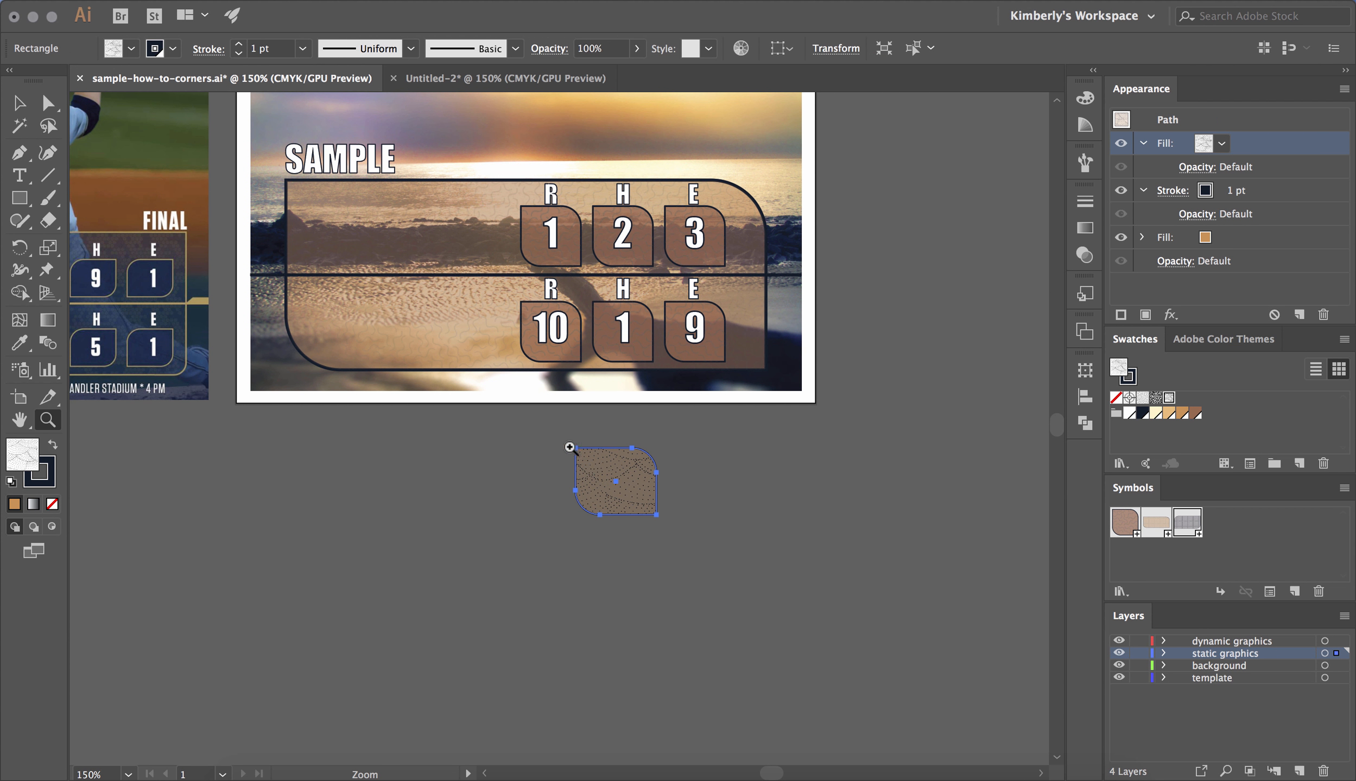
pyautogui.moveTo(566, 446); pyautogui.dragTo(841, 603)
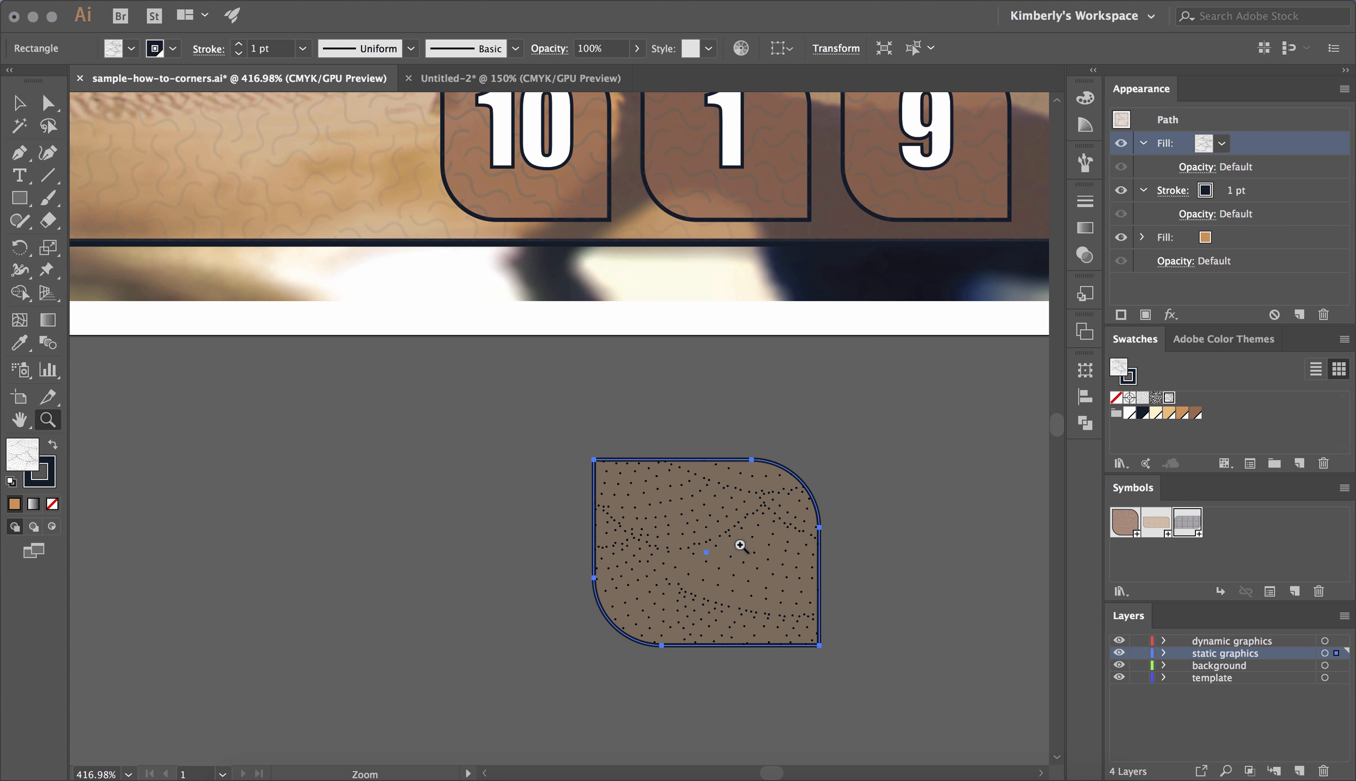
pyautogui.click(18, 103)
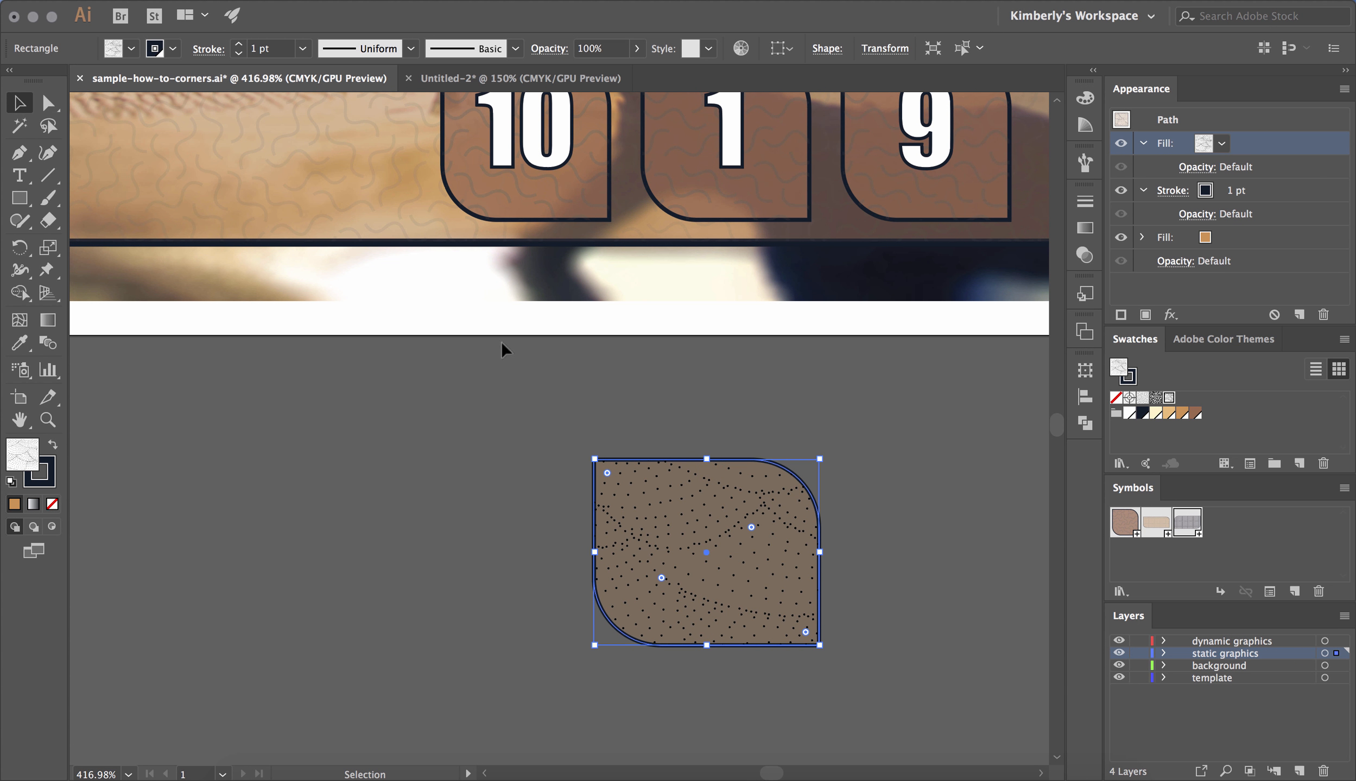
pyautogui.click(666, 416)
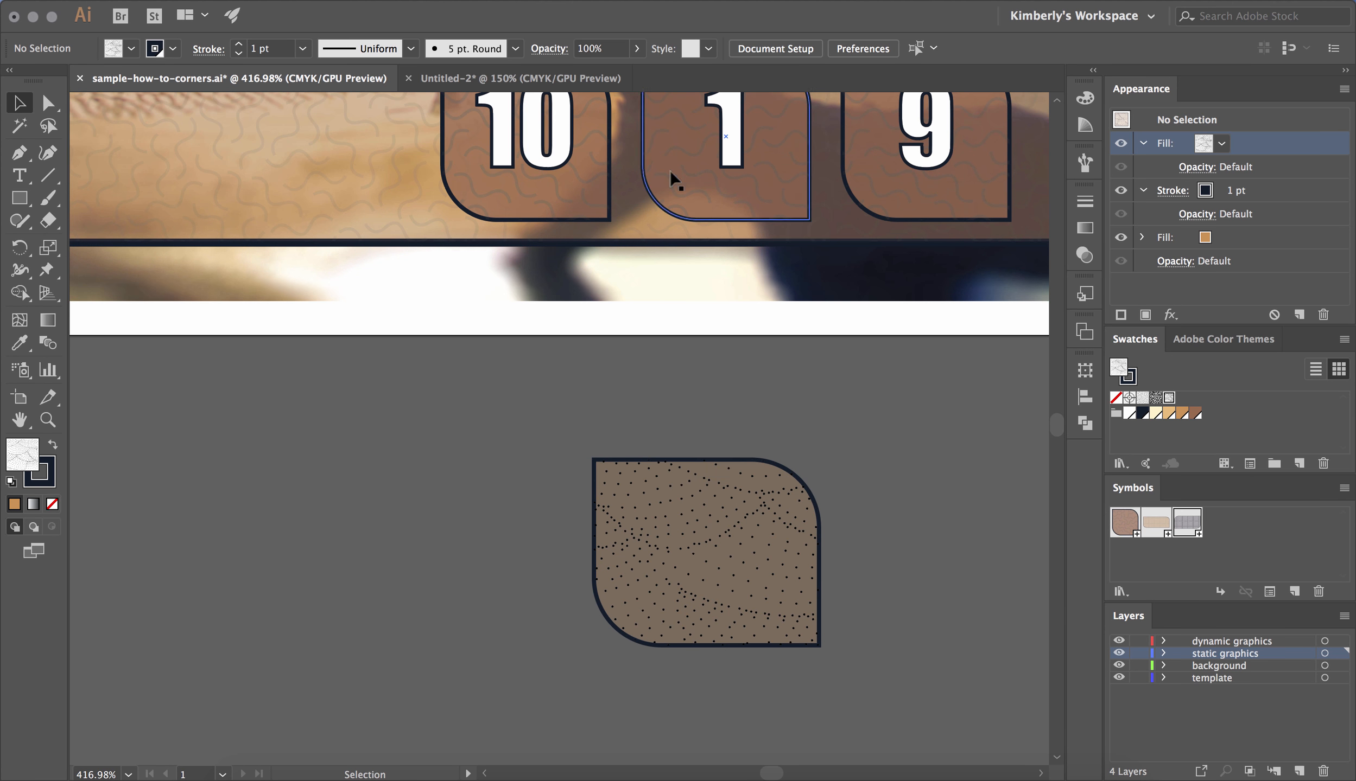
pyautogui.click(740, 585)
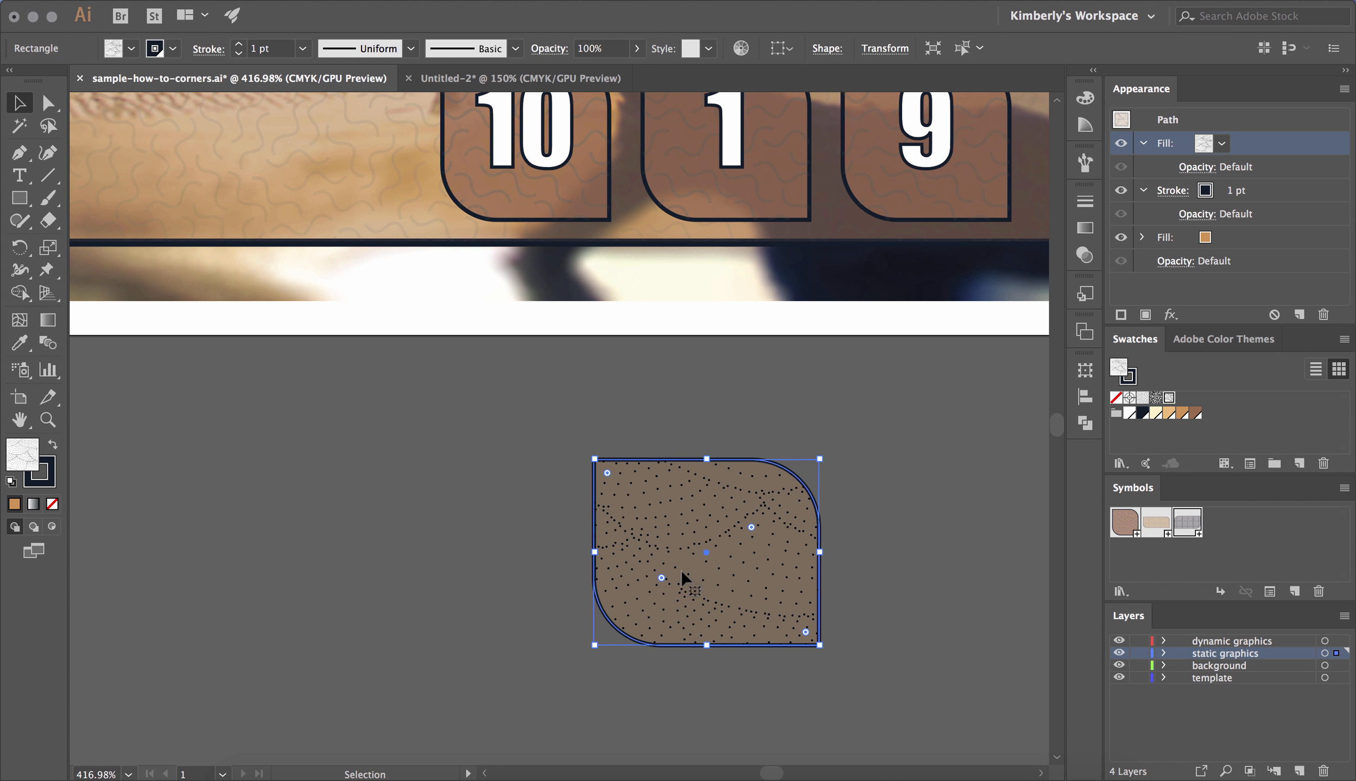
# - Save the small textured shape as a dynamic symbol named smallSpaceHolder
pyautogui.click(1295, 591)
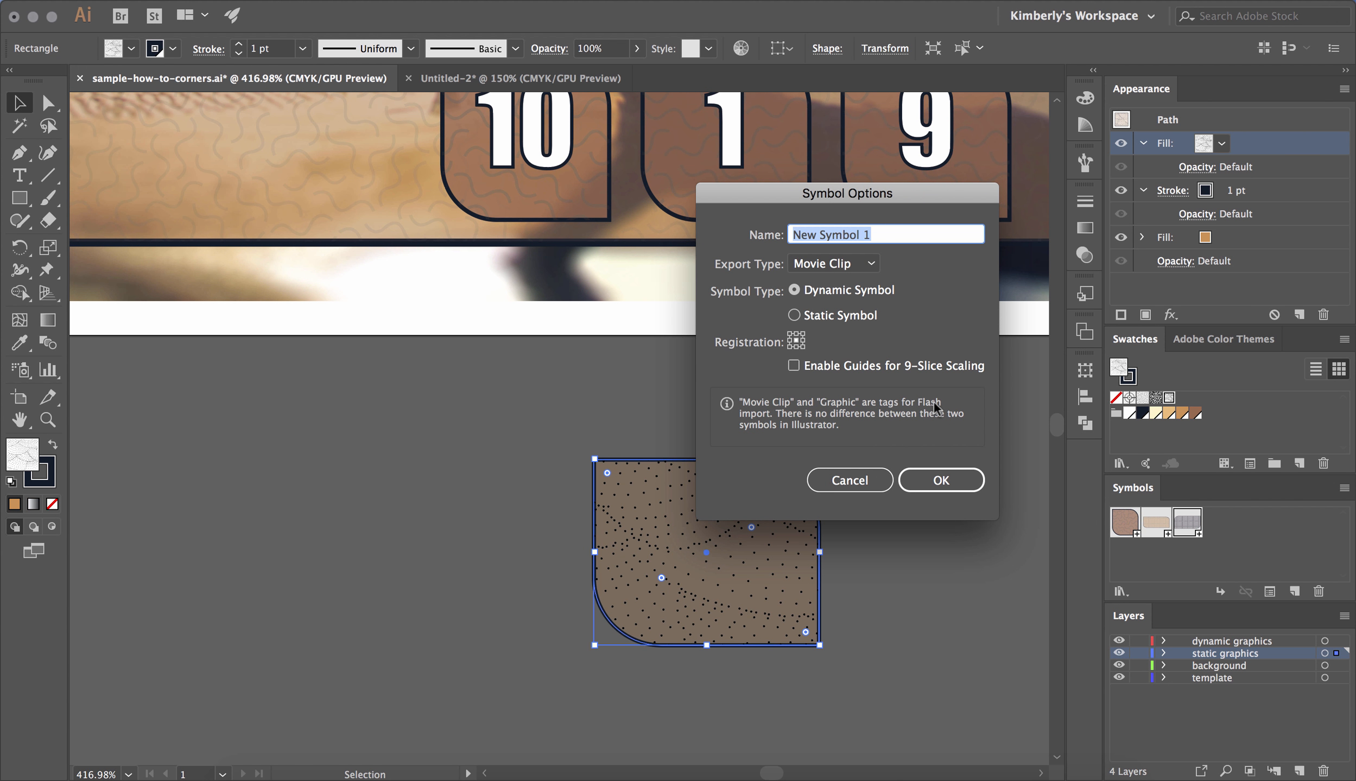
pyautogui.write('smallSp')
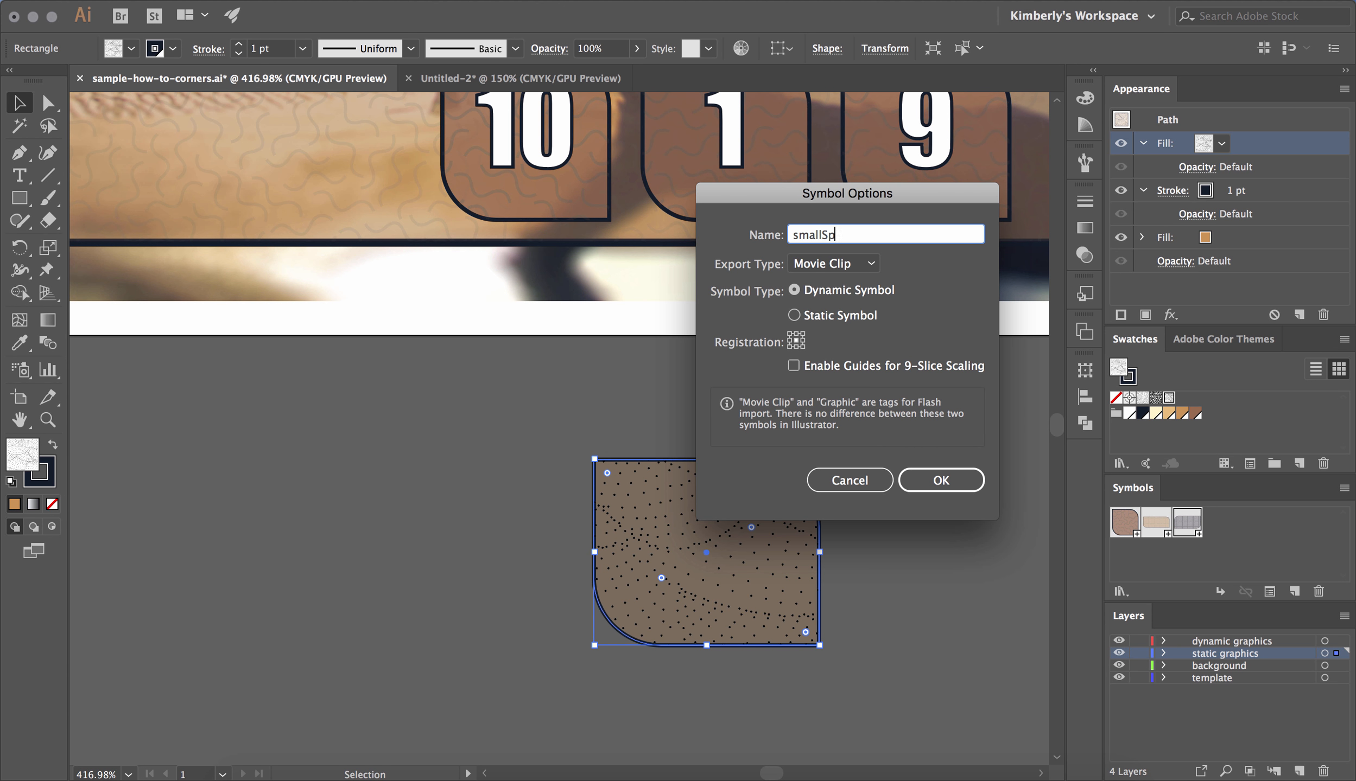
pyautogui.write('aceHolder')
pyautogui.press('Return')
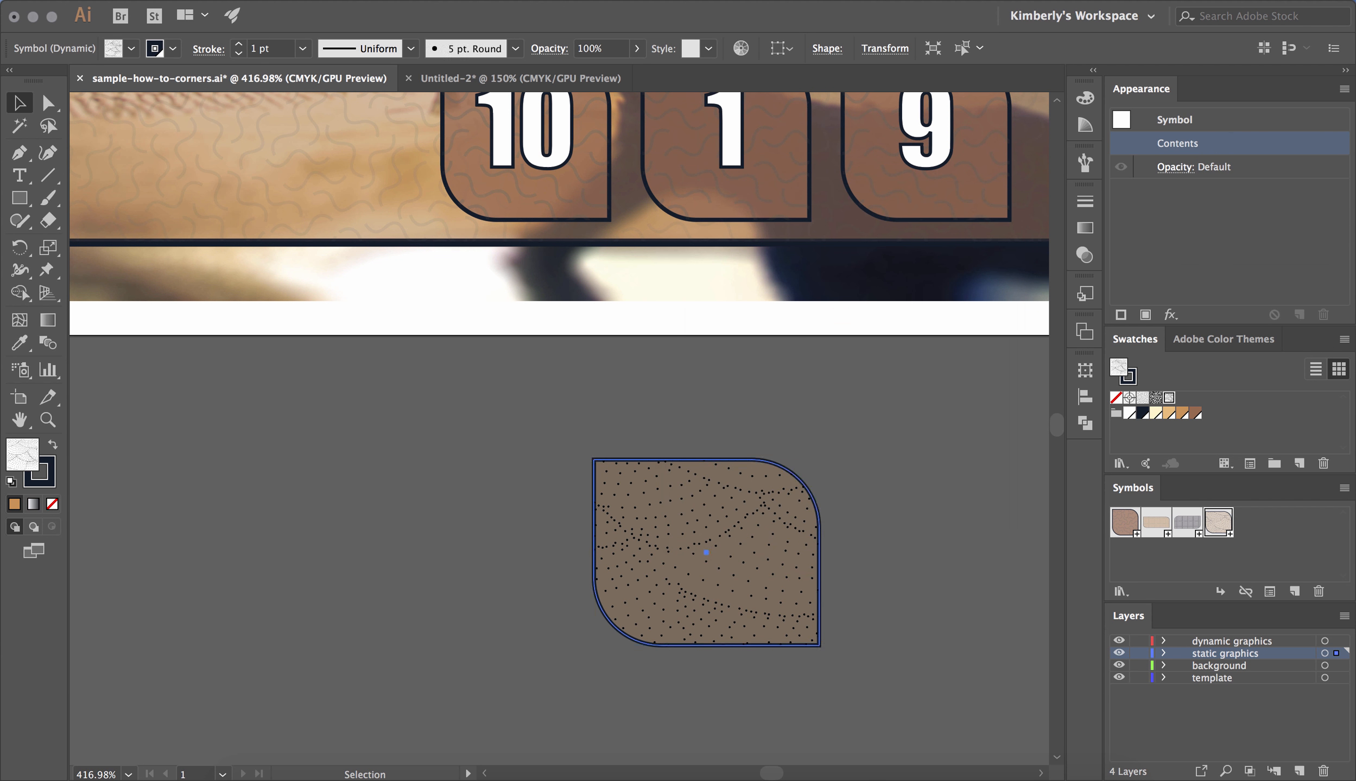
# - Duplicate the smallSpaceHolder instance twice to the right at equal spacing to form a row of three
pyautogui.moveTo(750, 515); pyautogui.dragTo(689, 441)
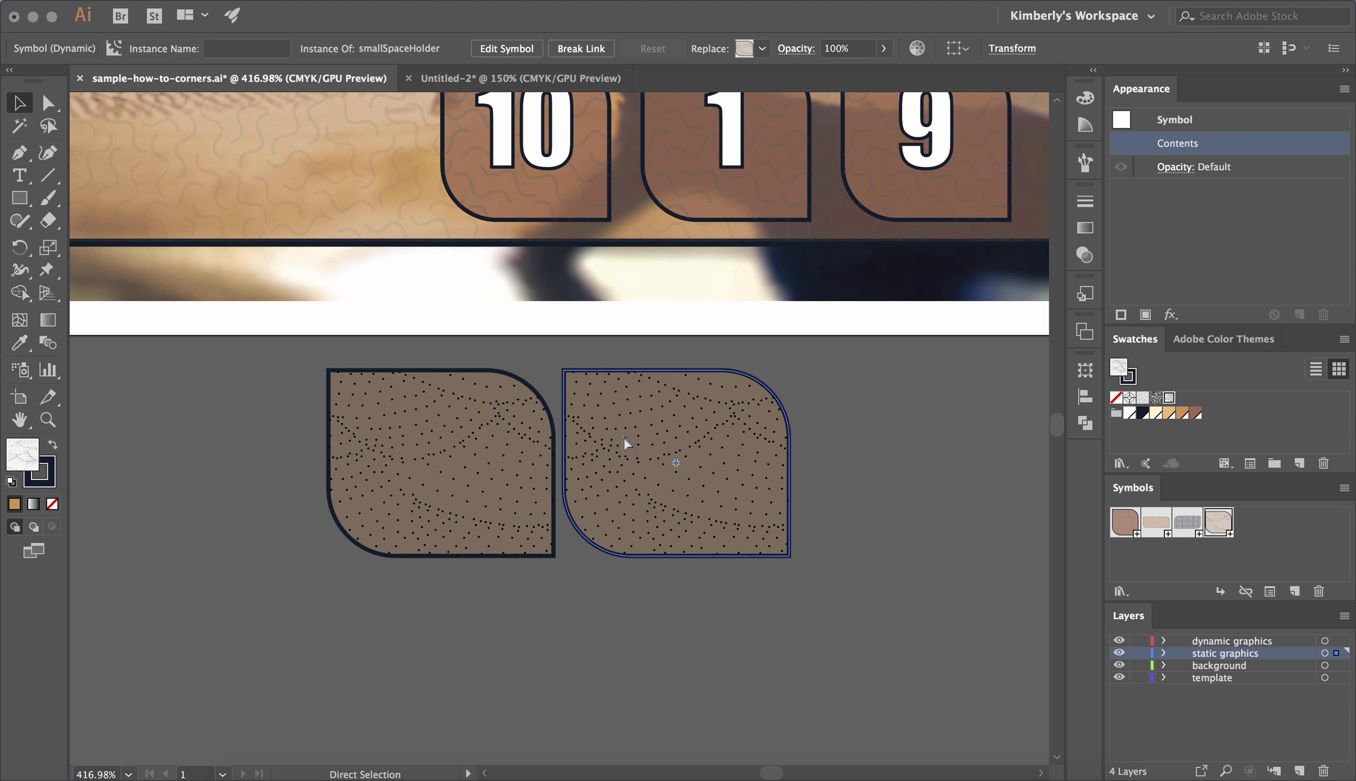
pyautogui.press('super+d')
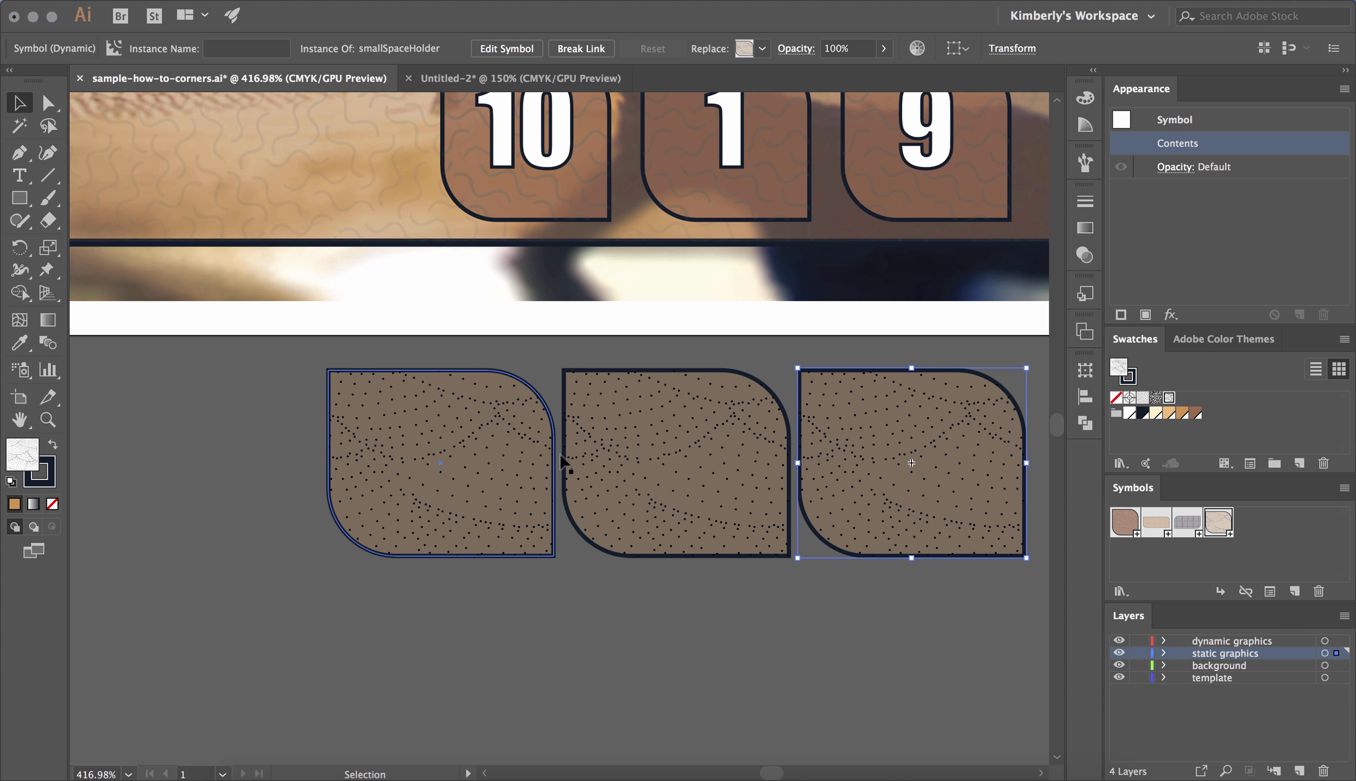
pyautogui.moveTo(860, 574); pyautogui.dragTo(784, 490)
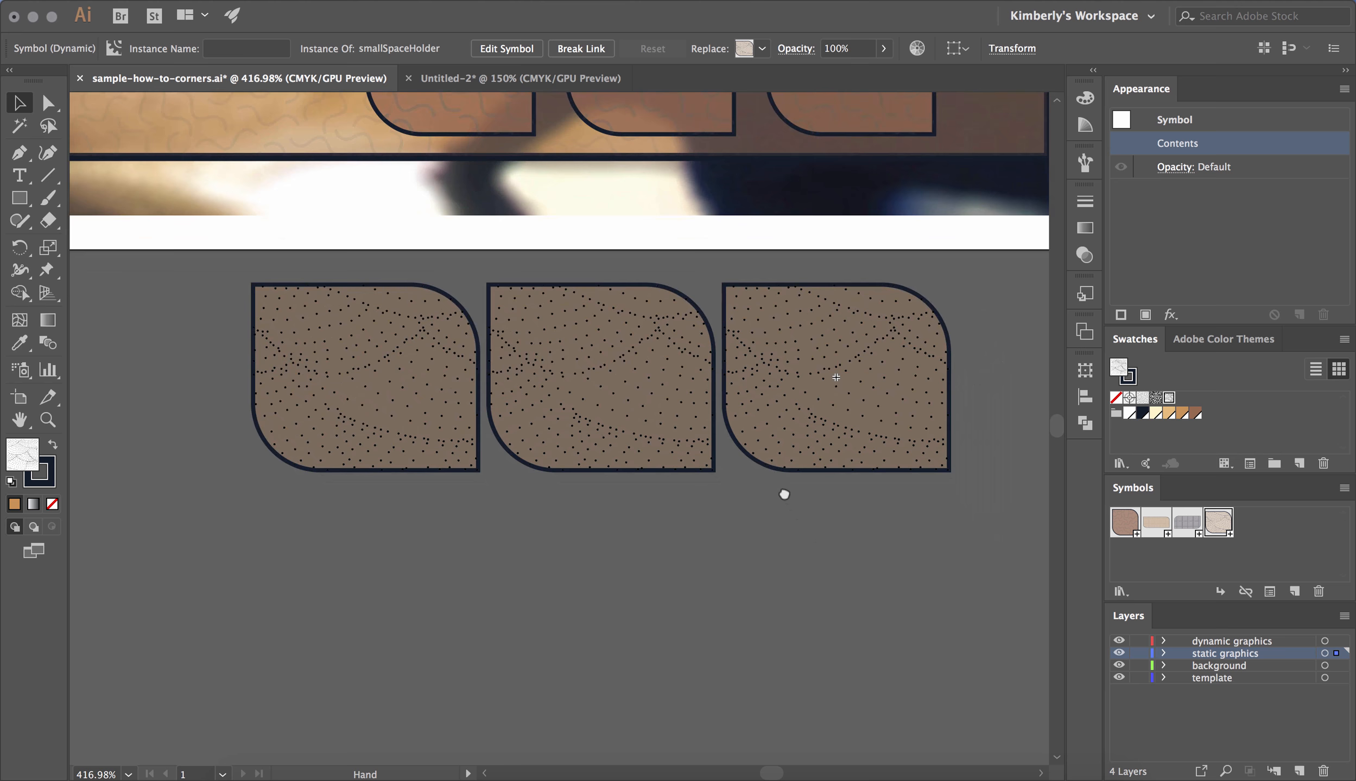
# - Copy the whole row of three instances downward twice at equal spacing to make a three-by-three grid
pyautogui.click(936, 532)
pyautogui.press('super+a')
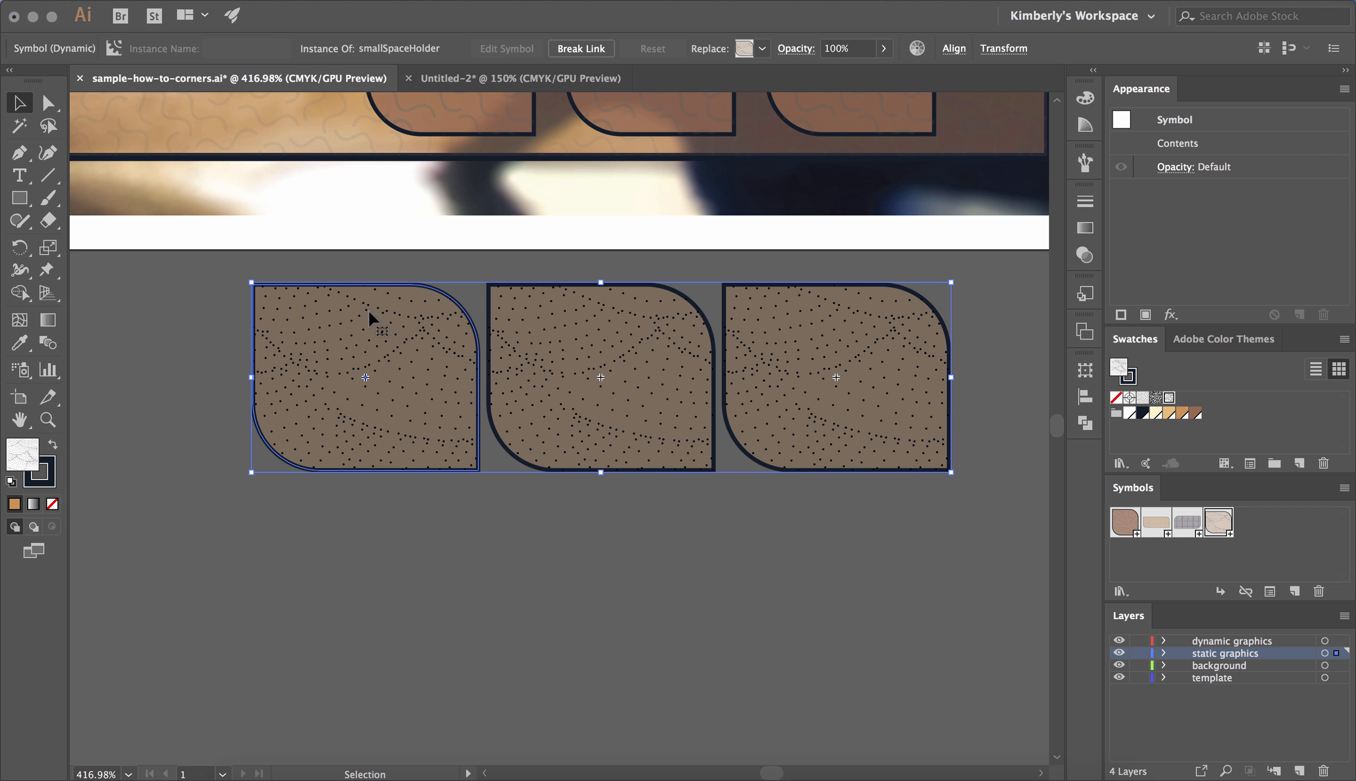
pyautogui.moveTo(368, 311); pyautogui.dragTo(373, 507)
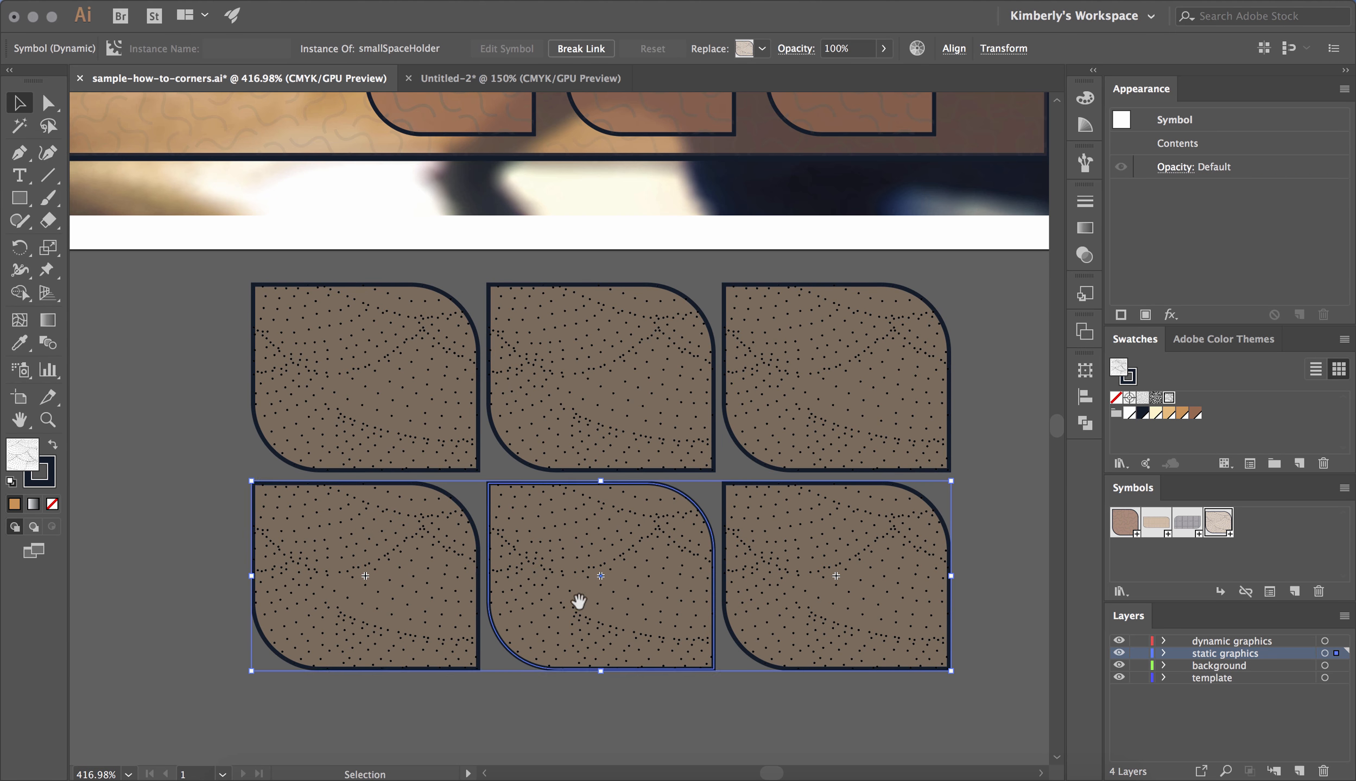
pyautogui.scroll(-5, 596, 360)
pyautogui.press('super+d')
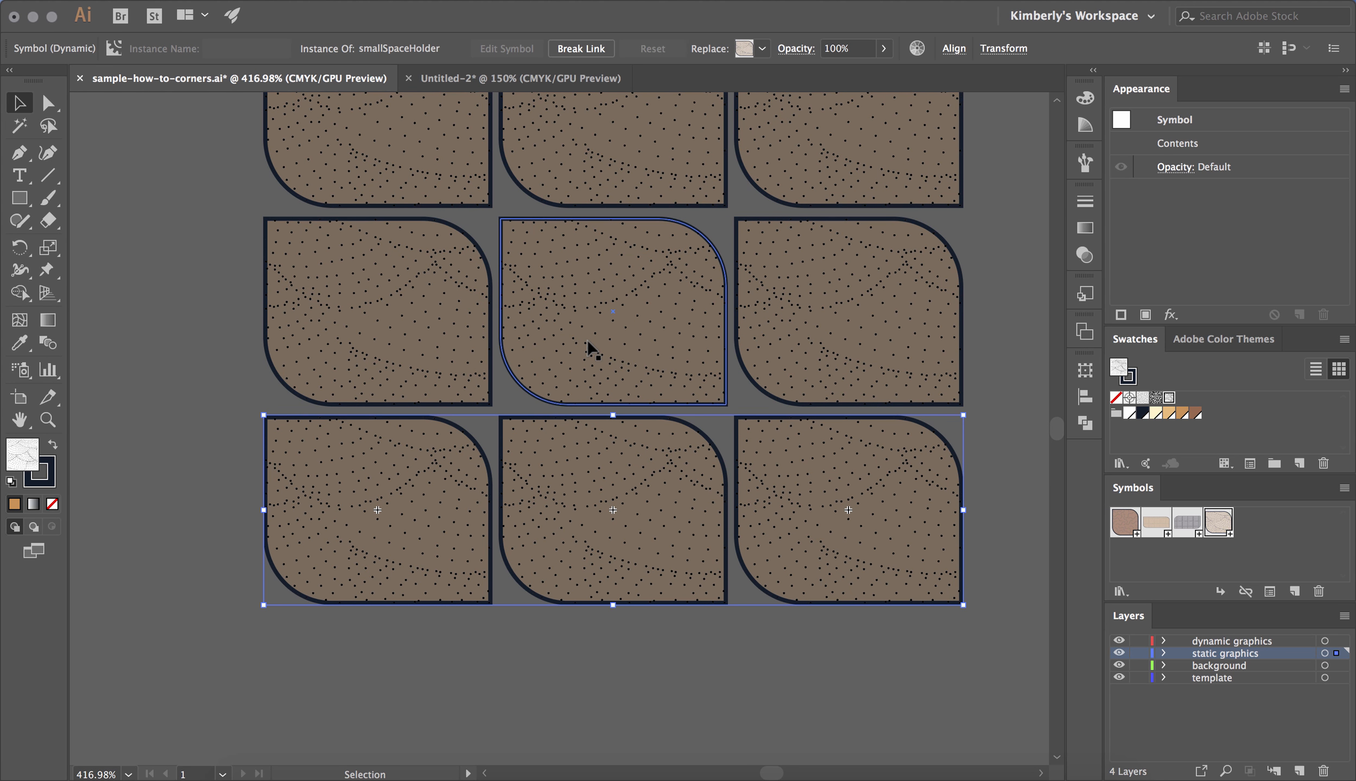
pyautogui.scroll(2, 653, 330)
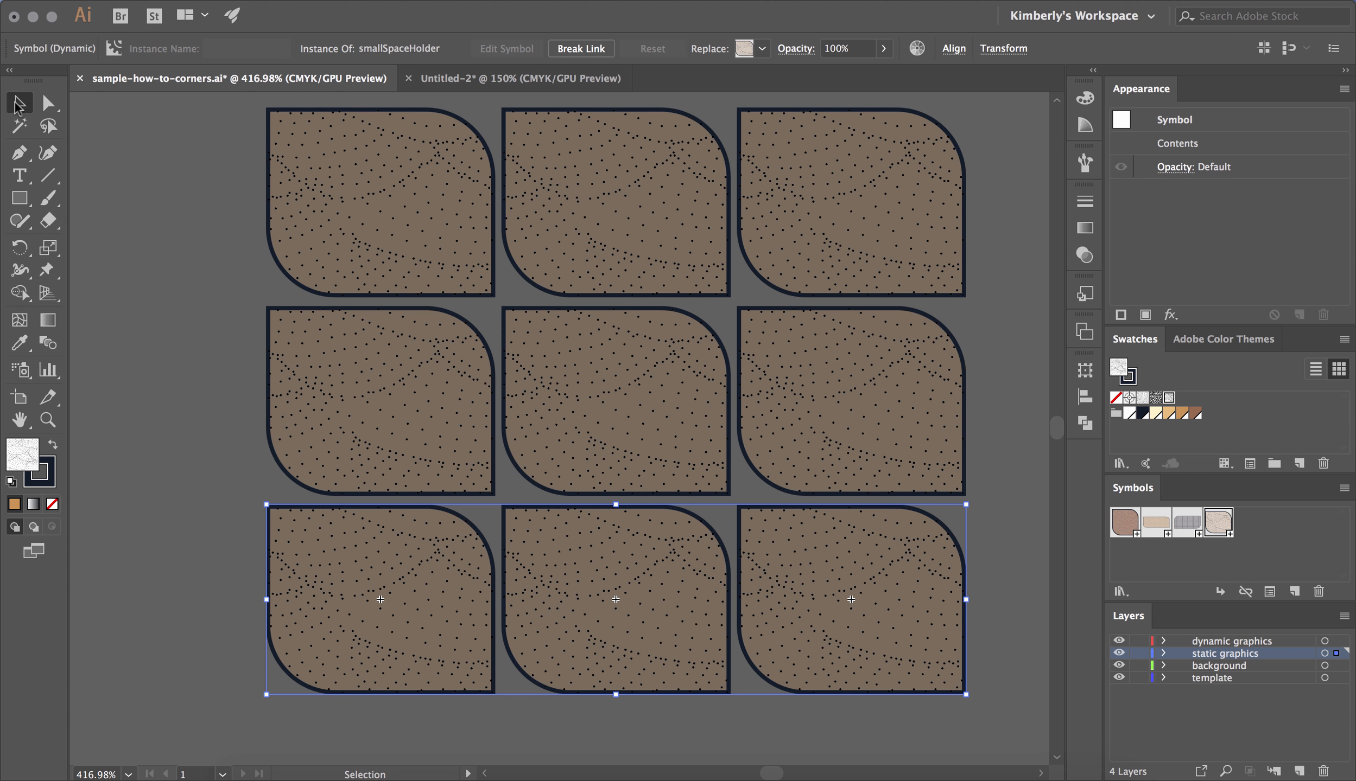
# - Edit the smallSpaceHolder symbol so its tan-orange fill uses the pale cream swatch, and return to the artwork
pyautogui.click(131, 155)
pyautogui.click(366, 194)
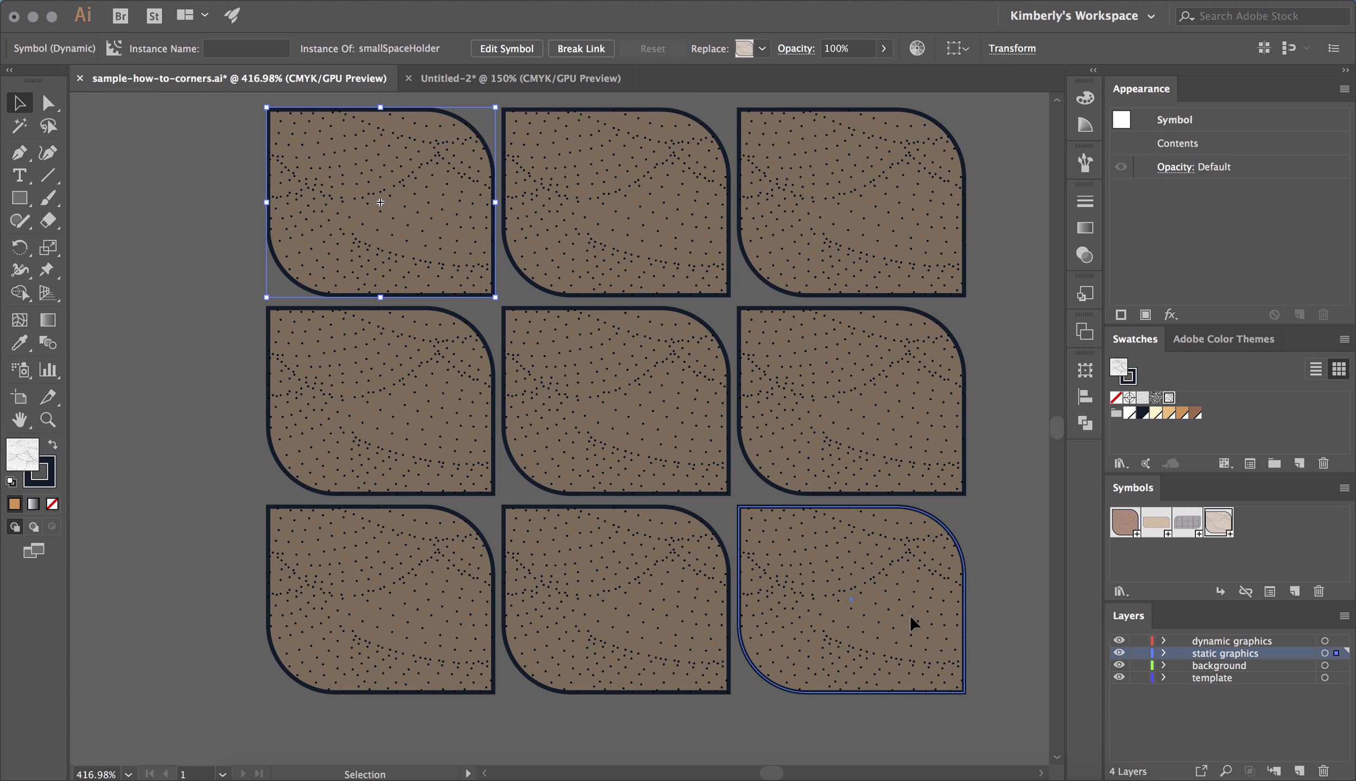
pyautogui.doubleClick(1217, 523)
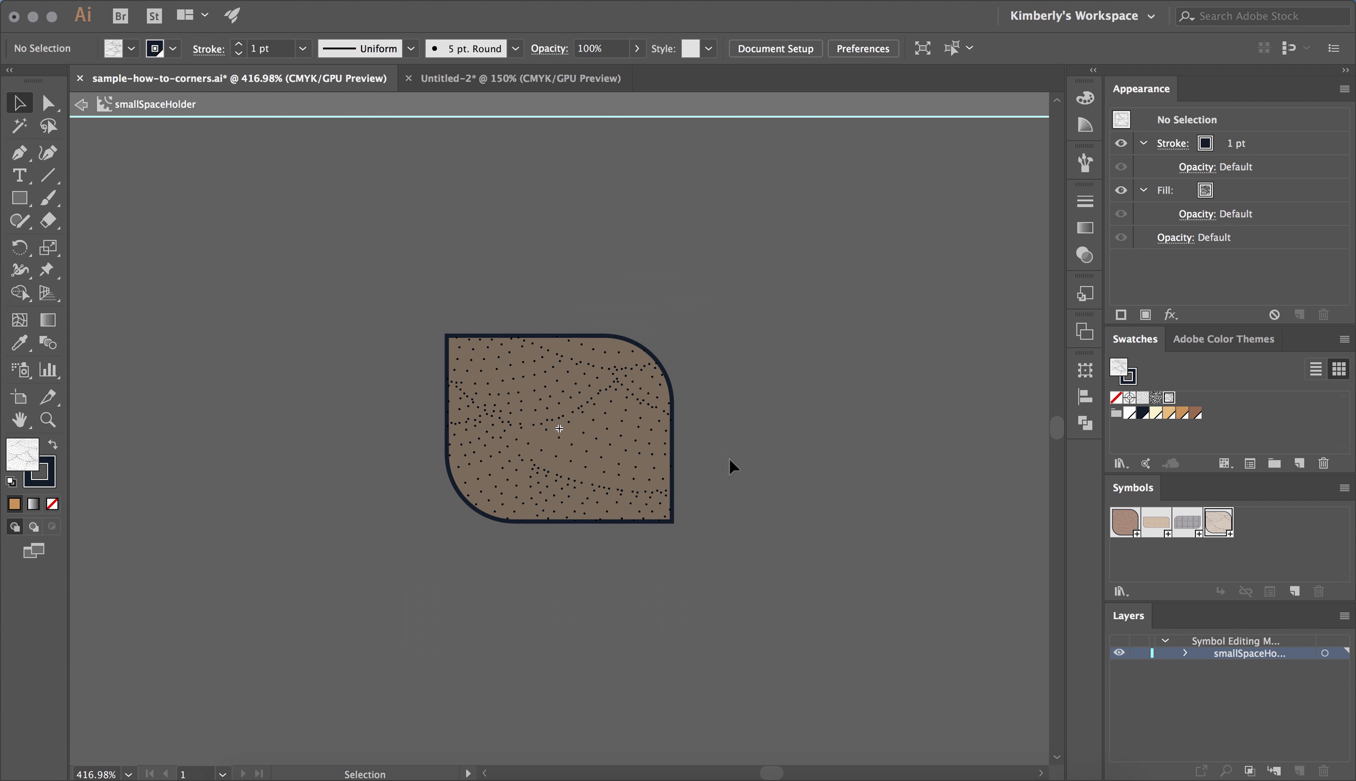
pyautogui.click(514, 438)
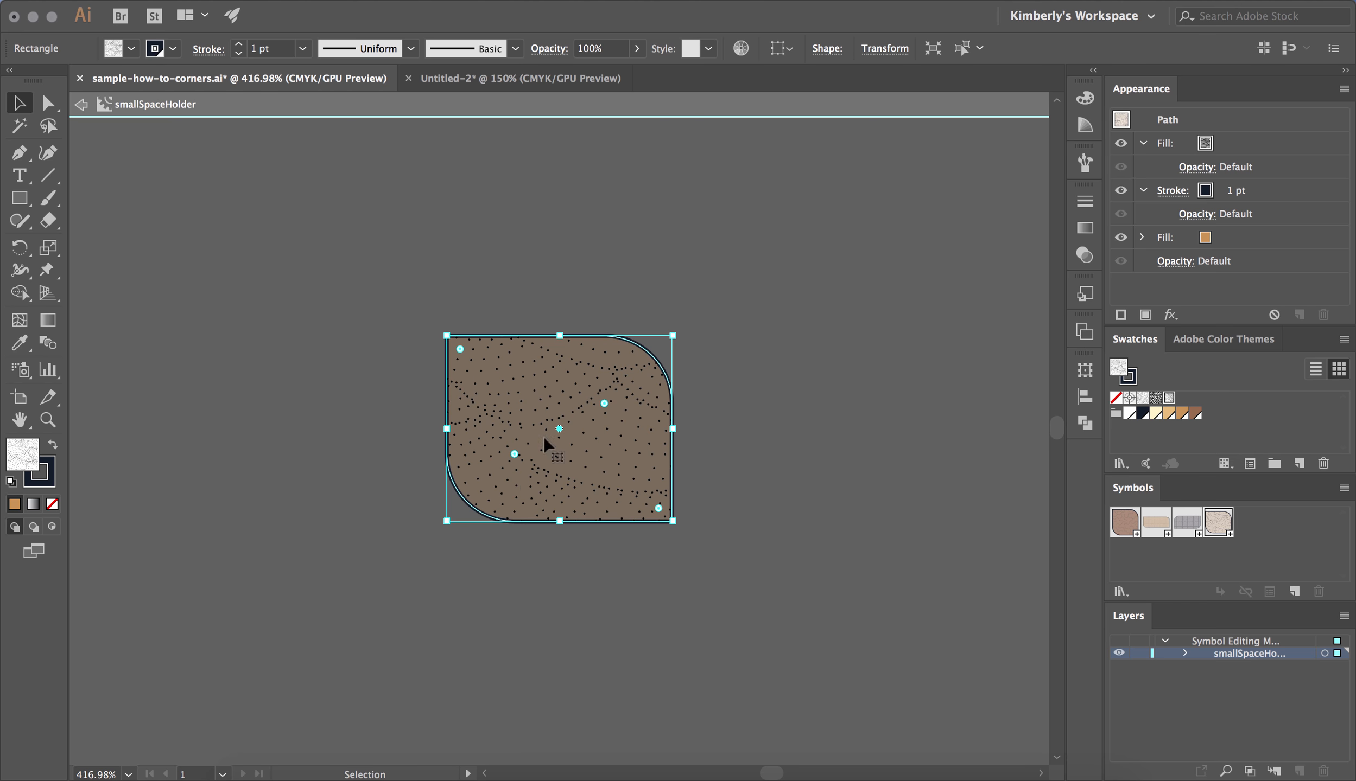
pyautogui.click(1215, 239)
pyautogui.click(1221, 239)
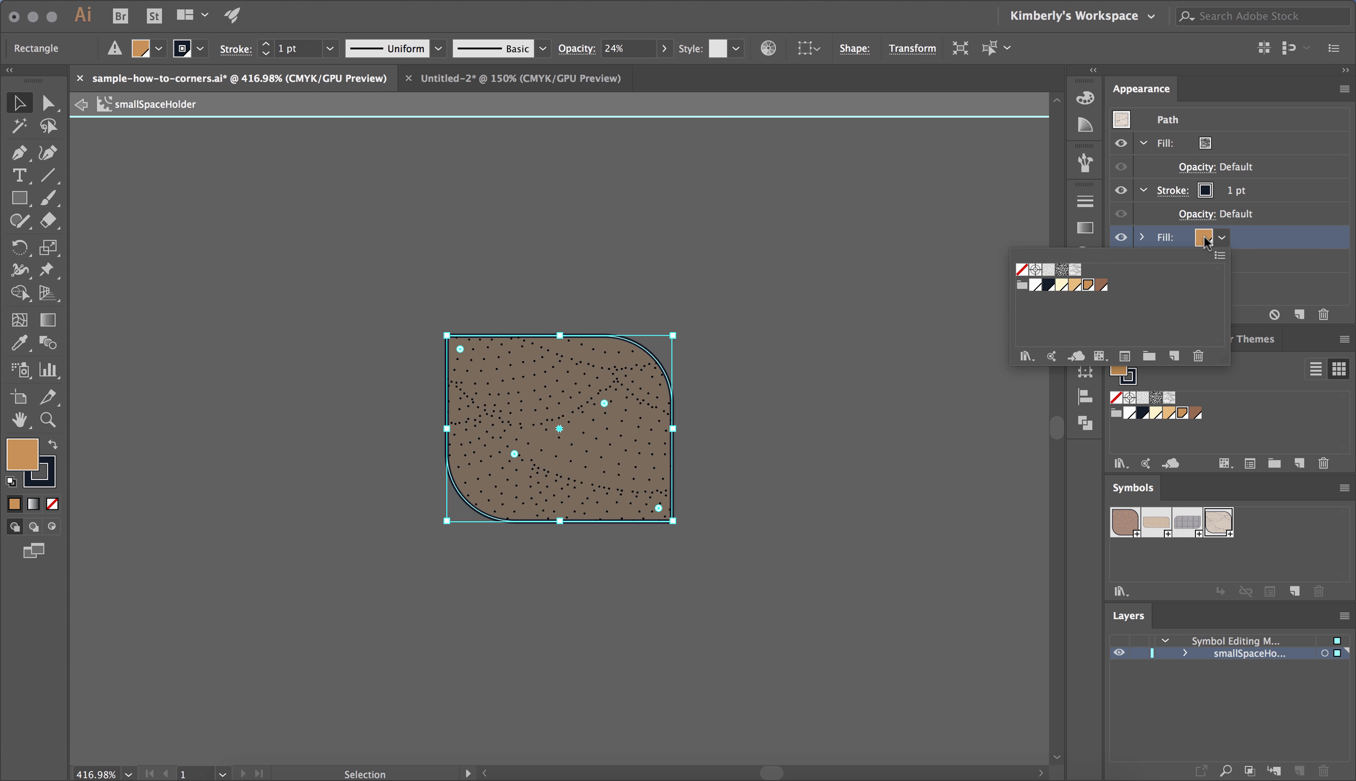
pyautogui.click(1061, 285)
pyautogui.click(945, 311)
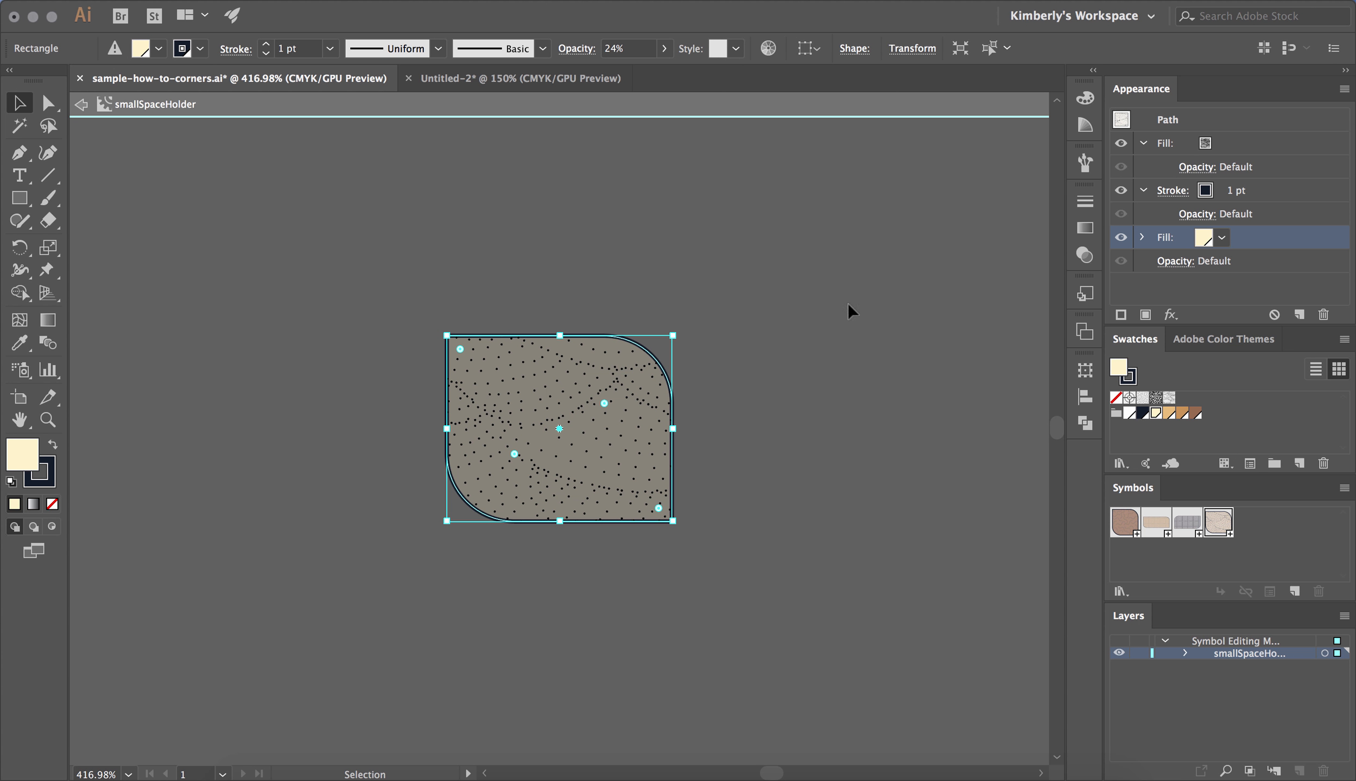
pyautogui.doubleClick(995, 261)
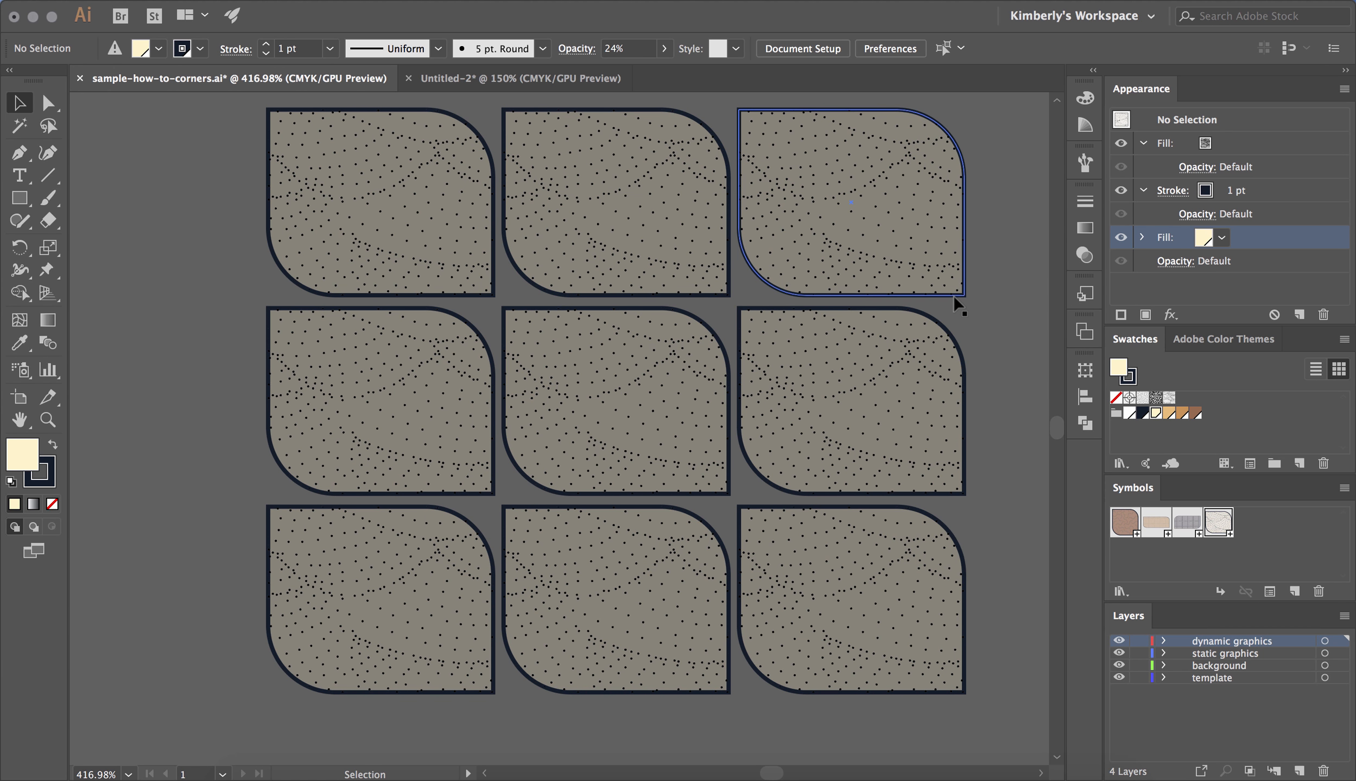
# - Examine the recolored grid of symbol instances alongside the sample scoreboard
pyautogui.press('z')
pyautogui.keyDown('alt'); pyautogui.click(714, 351); pyautogui.keyUp('alt')
pyautogui.keyDown('alt'); pyautogui.click(668, 423); pyautogui.keyUp('alt')
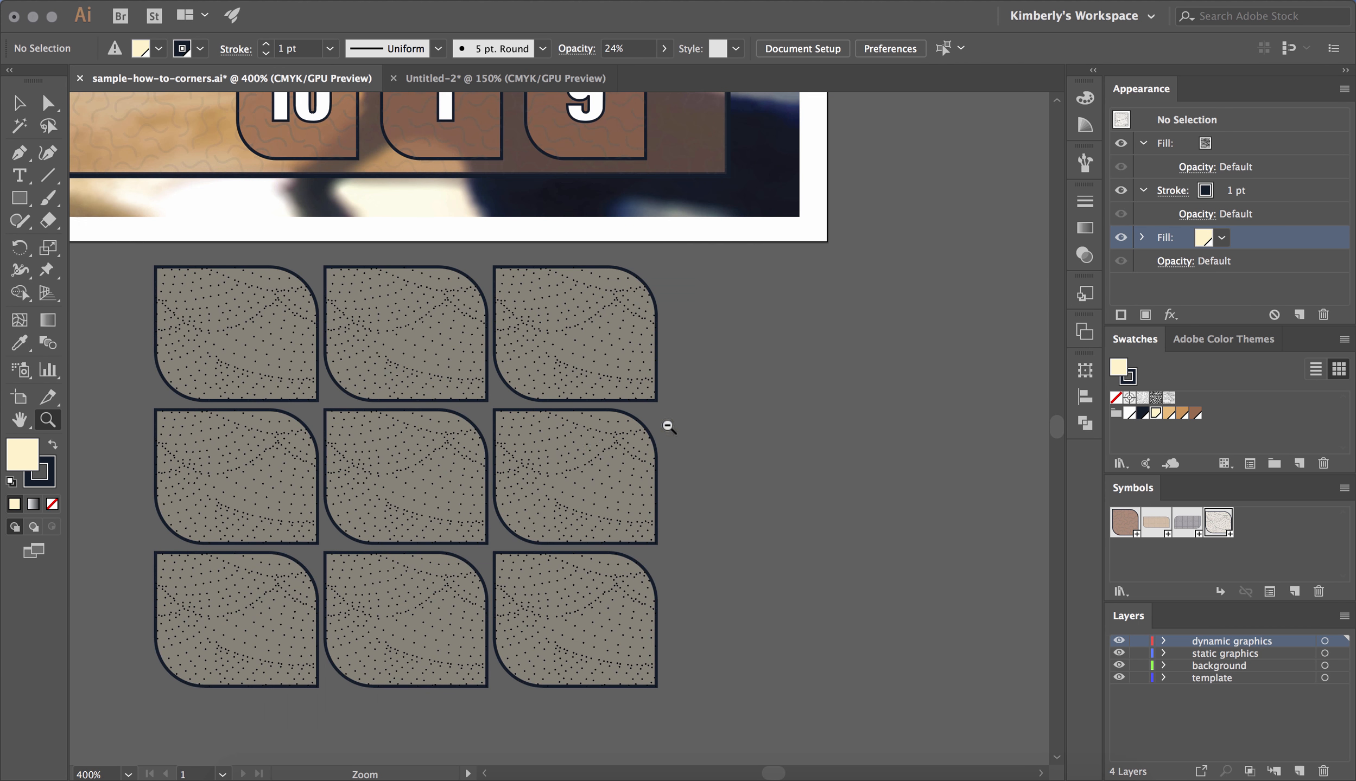
pyautogui.keyDown('alt'); pyautogui.click(592, 445); pyautogui.keyUp('alt')
pyautogui.keyDown('alt'); pyautogui.click(414, 382); pyautogui.keyUp('alt')
pyautogui.keyDown('alt'); pyautogui.click(400, 374); pyautogui.keyUp('alt')
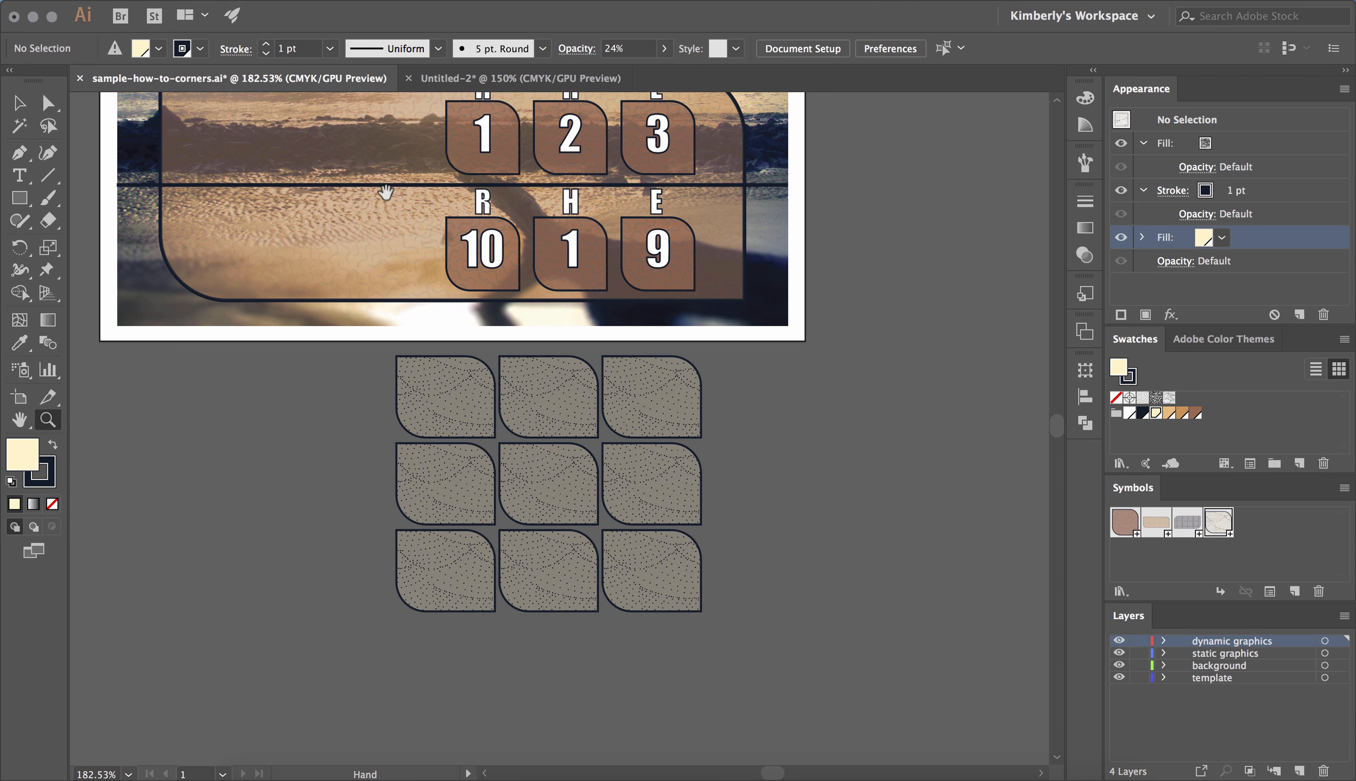
pyautogui.moveTo(387, 194); pyautogui.dragTo(635, 305)
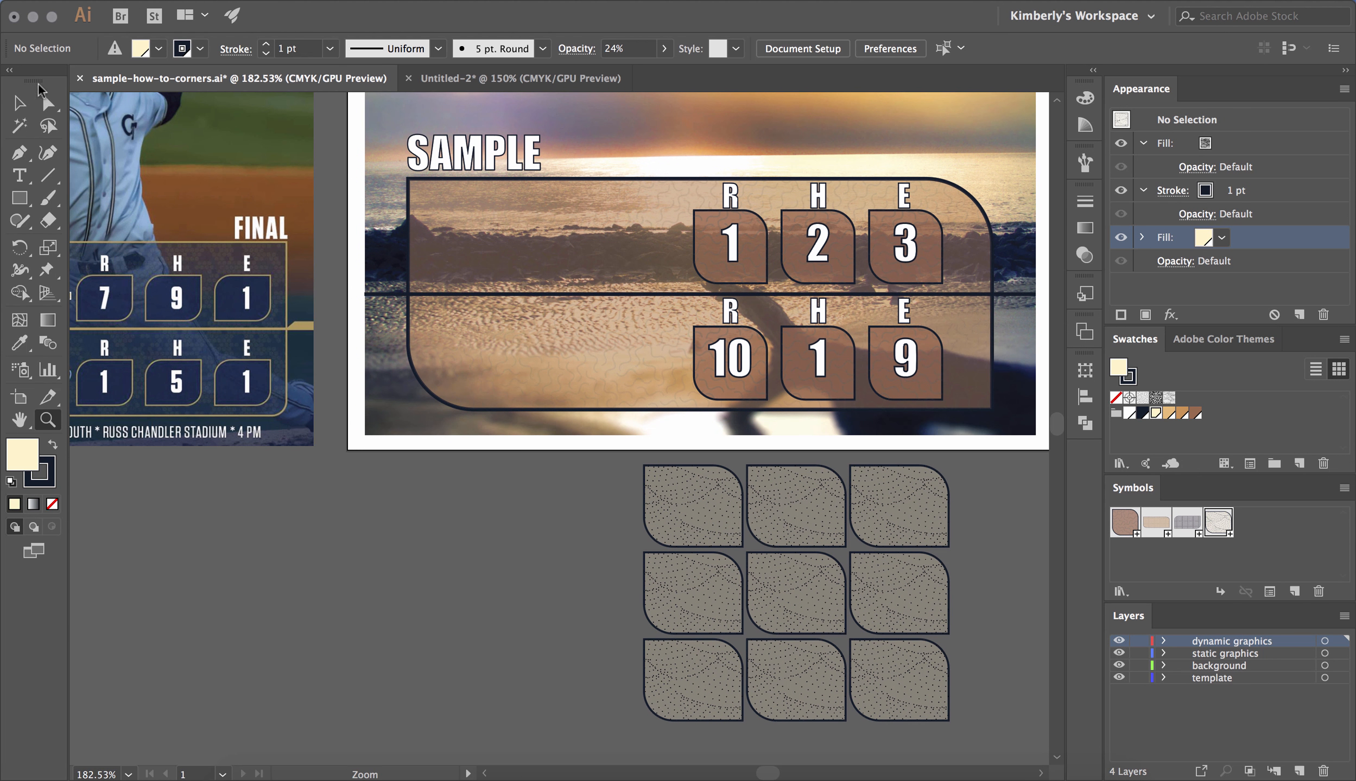
pyautogui.click(19, 103)
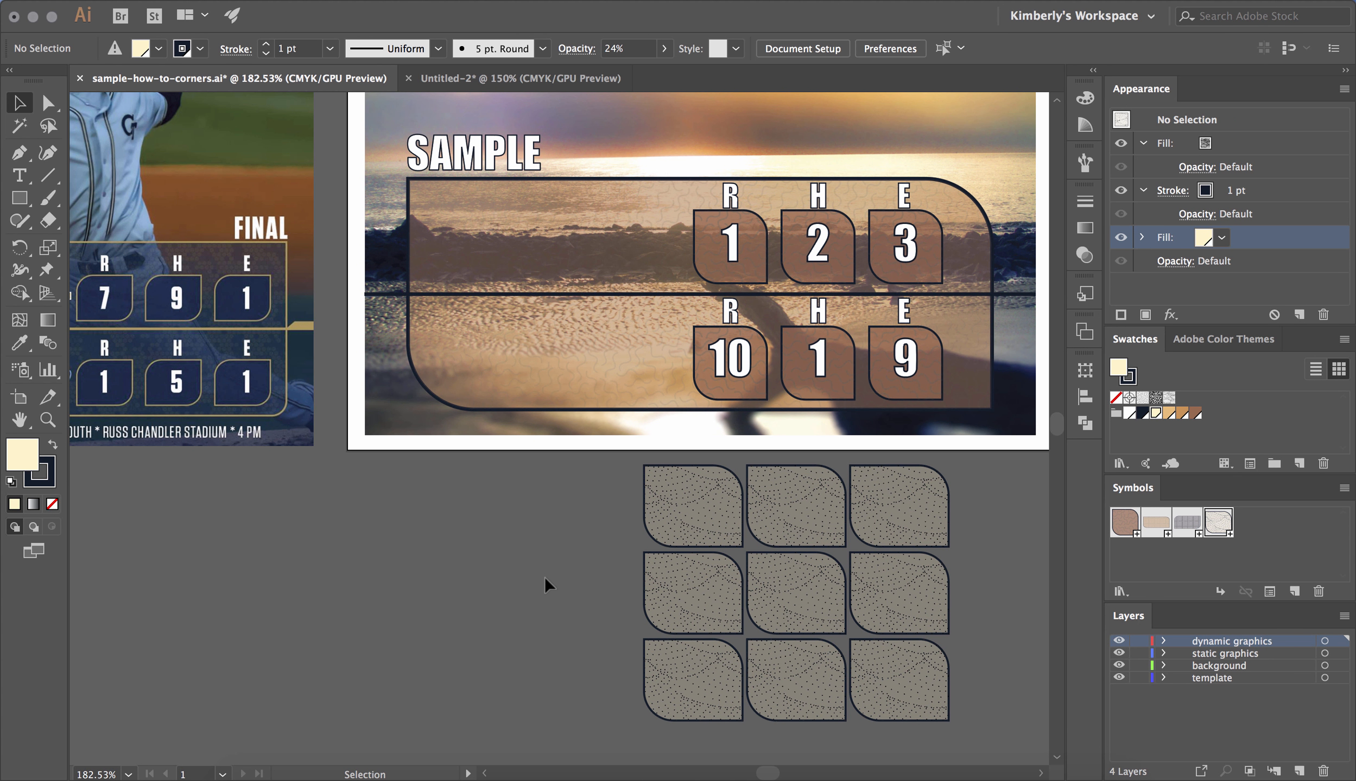